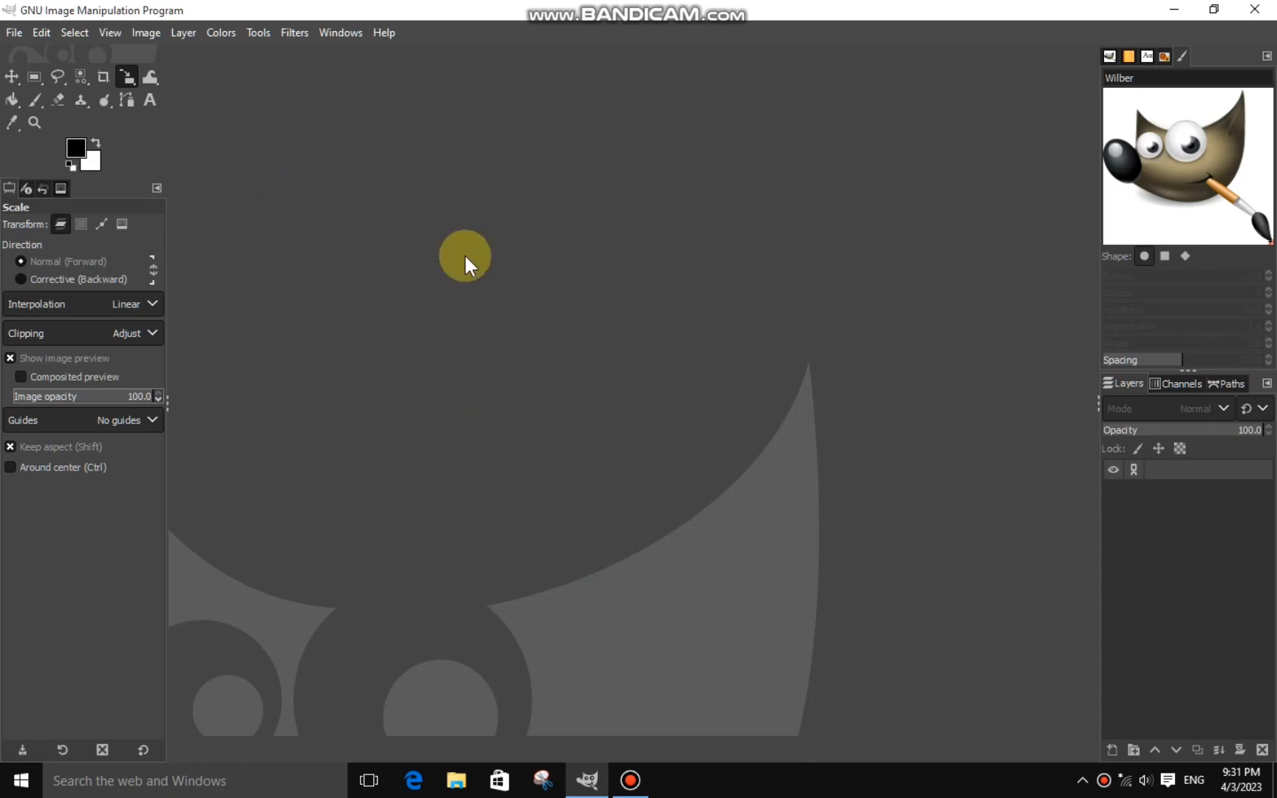
Create a new 1920 × 1080 px image and add a transparent layer above the background
left_click(12, 31)
left_click(33, 58)
left_click(379, 282)
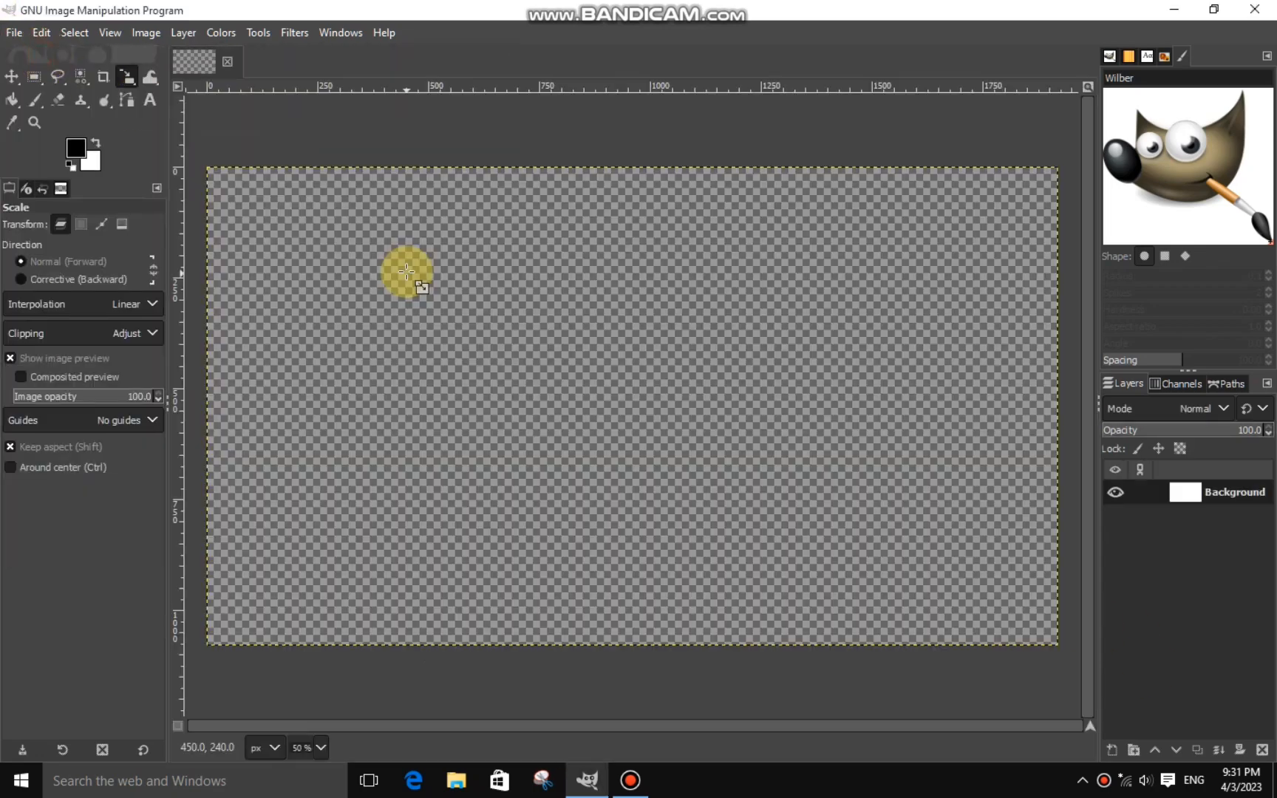
left_click(34, 76)
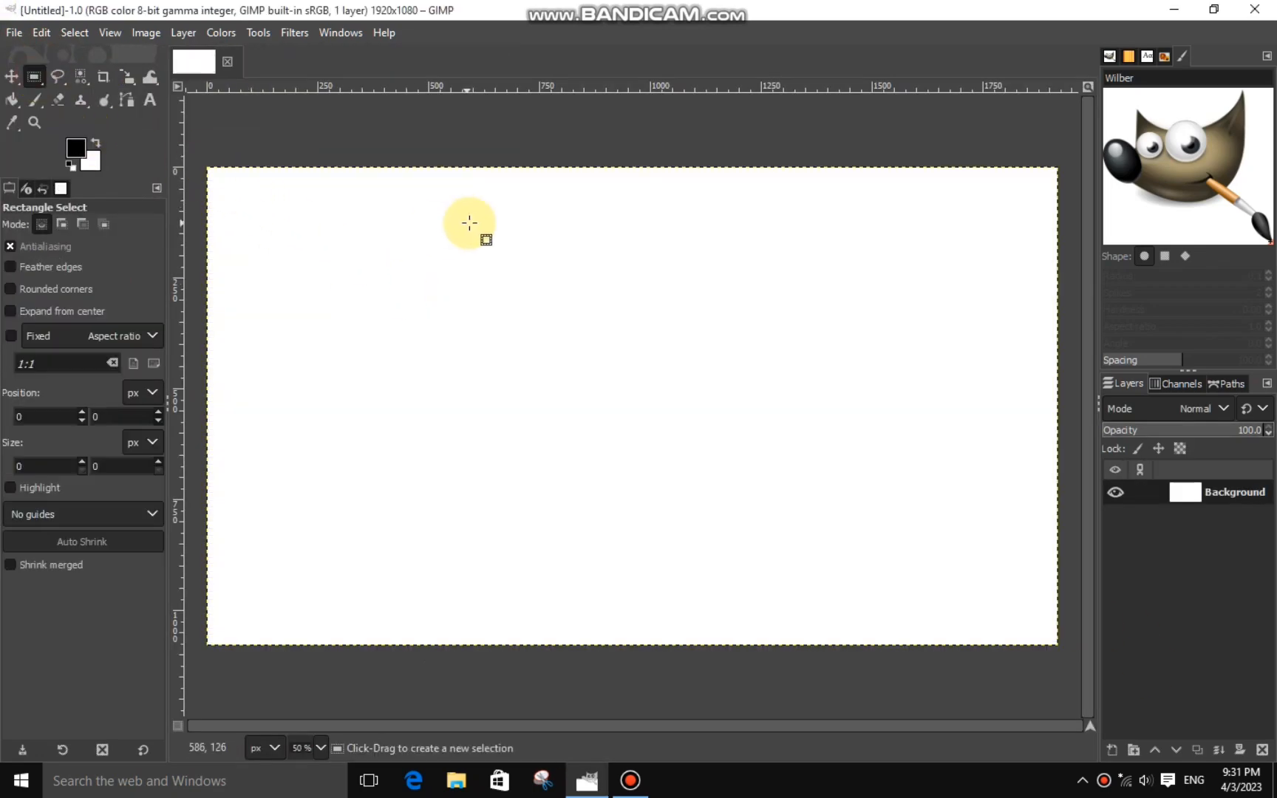
left_click(1112, 750)
Select a tall vertical rectangle about 50 × 358 px near the canvas centre and fill it with the black foreground color
left_click_drag(540, 331, 561, 491)
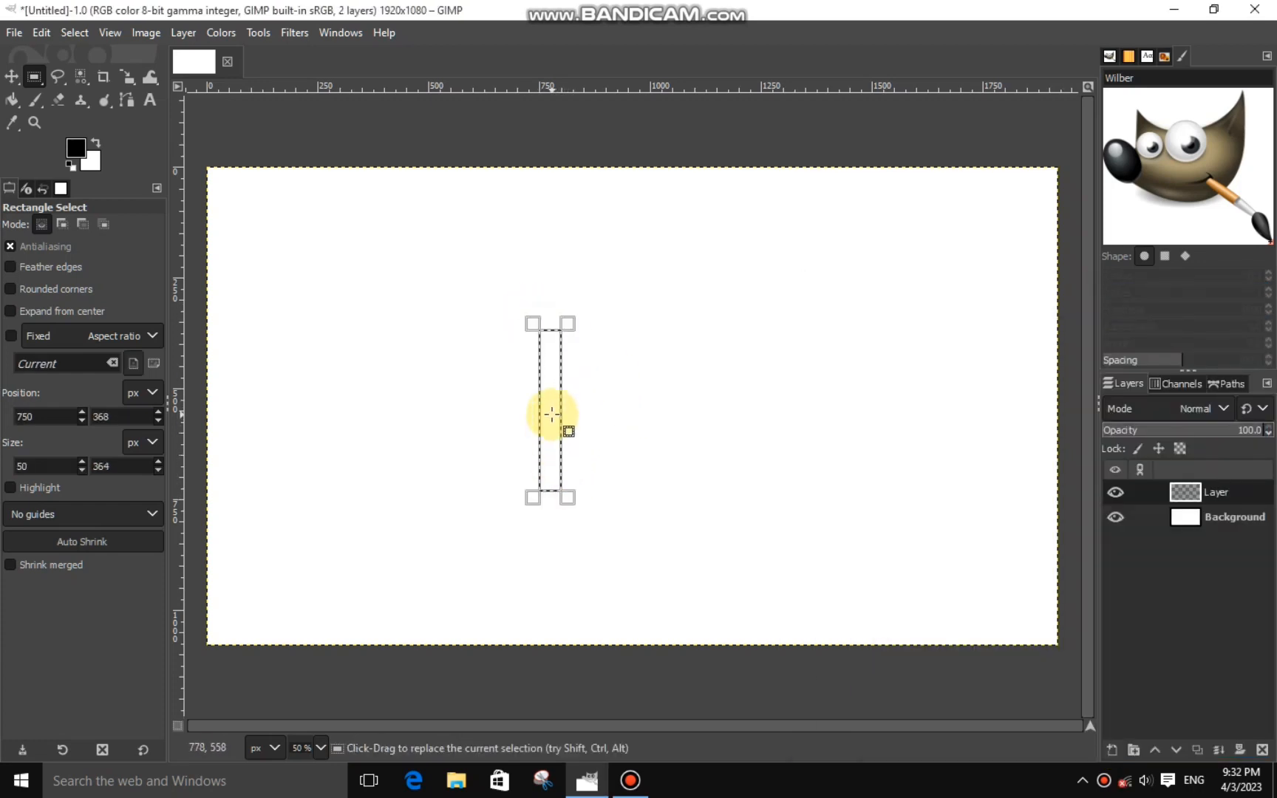
left_click_drag(550, 413, 550, 459)
right_click(551, 459)
mouse_move(580, 509)
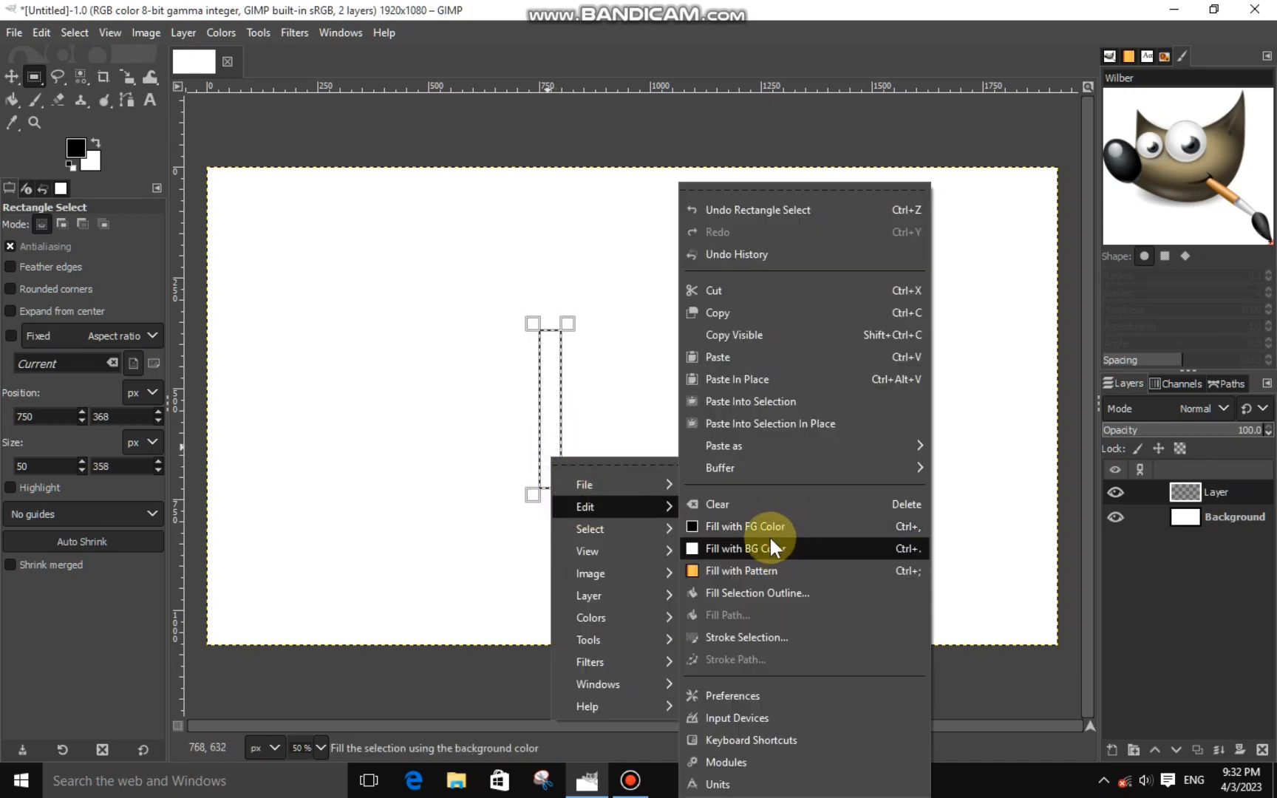
left_click(769, 536)
Move the selection up and right to about 902, 256, fill it with black on a new transparent layer, and deselect
left_click_drag(556, 404, 619, 355)
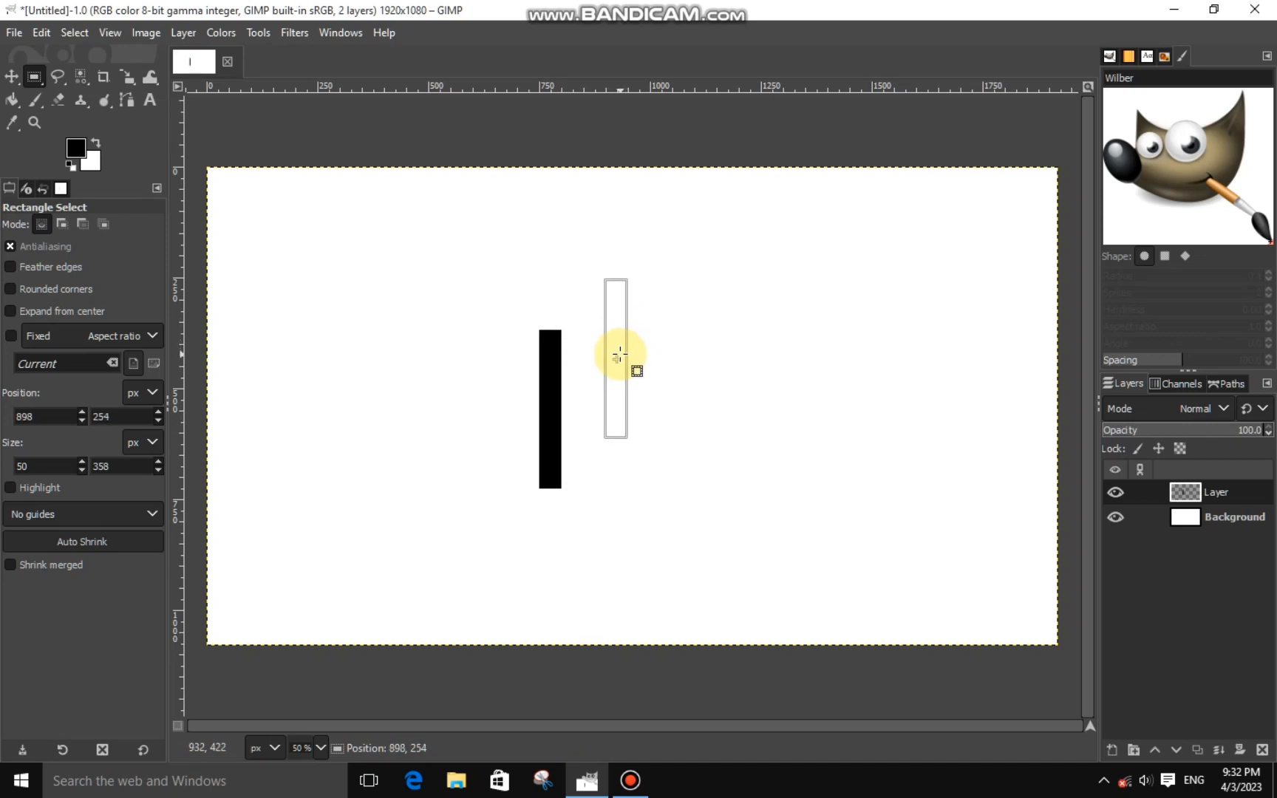
left_click(1116, 746)
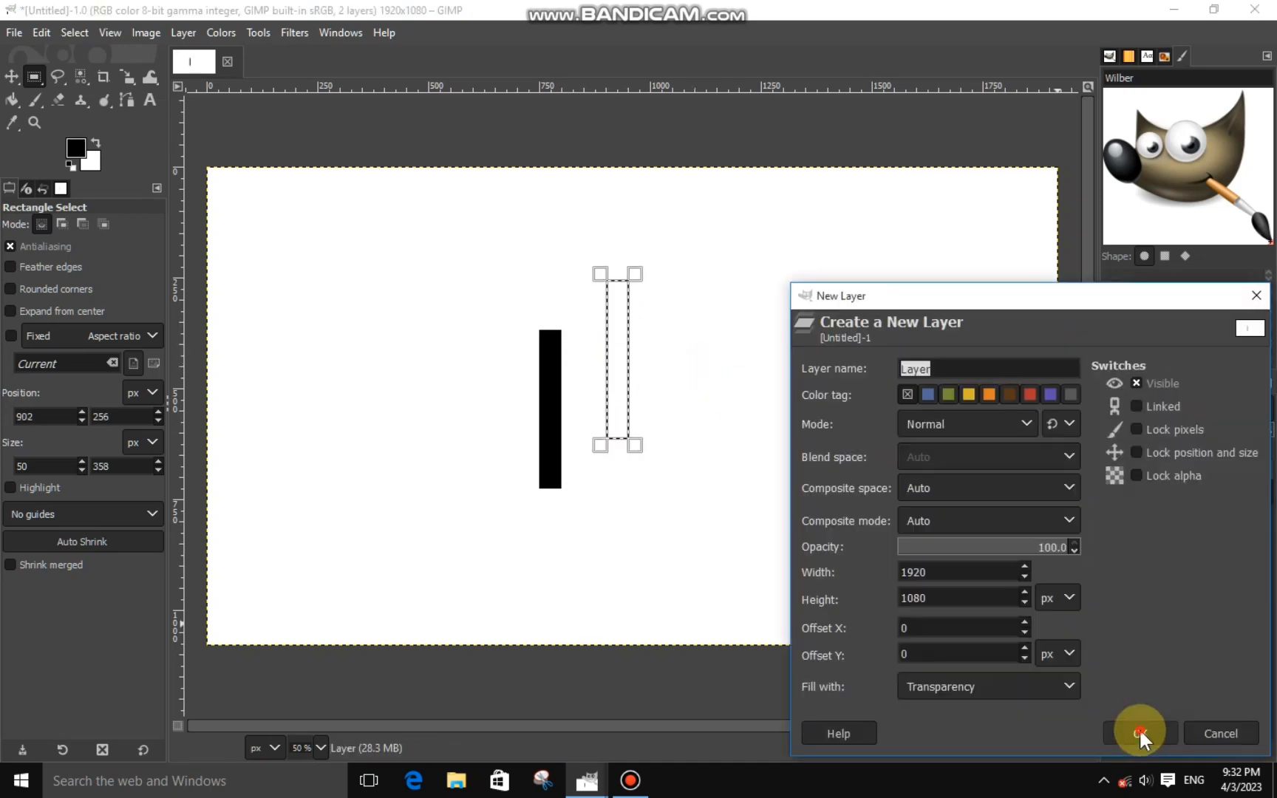
left_click(1138, 732)
right_click(608, 375)
mouse_move(635, 425)
left_click(856, 528)
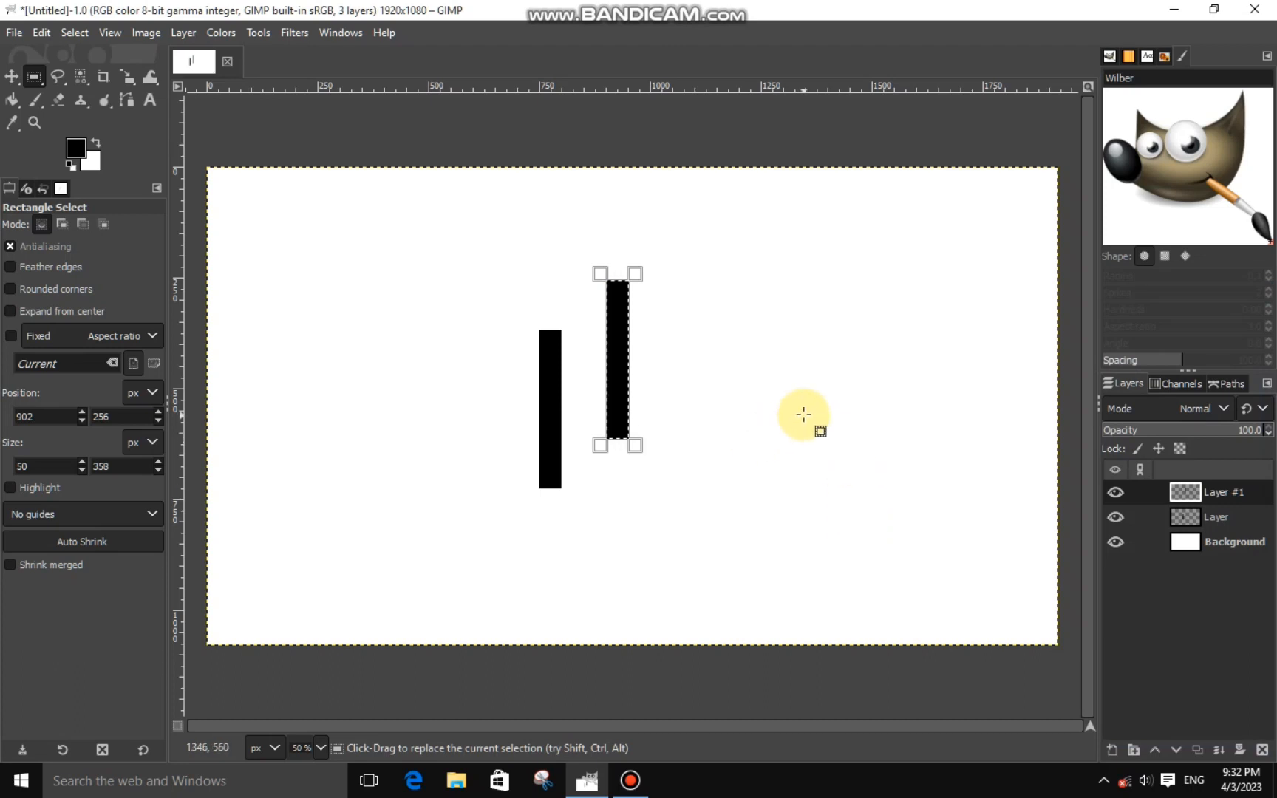
key("ctrl+shift+a")
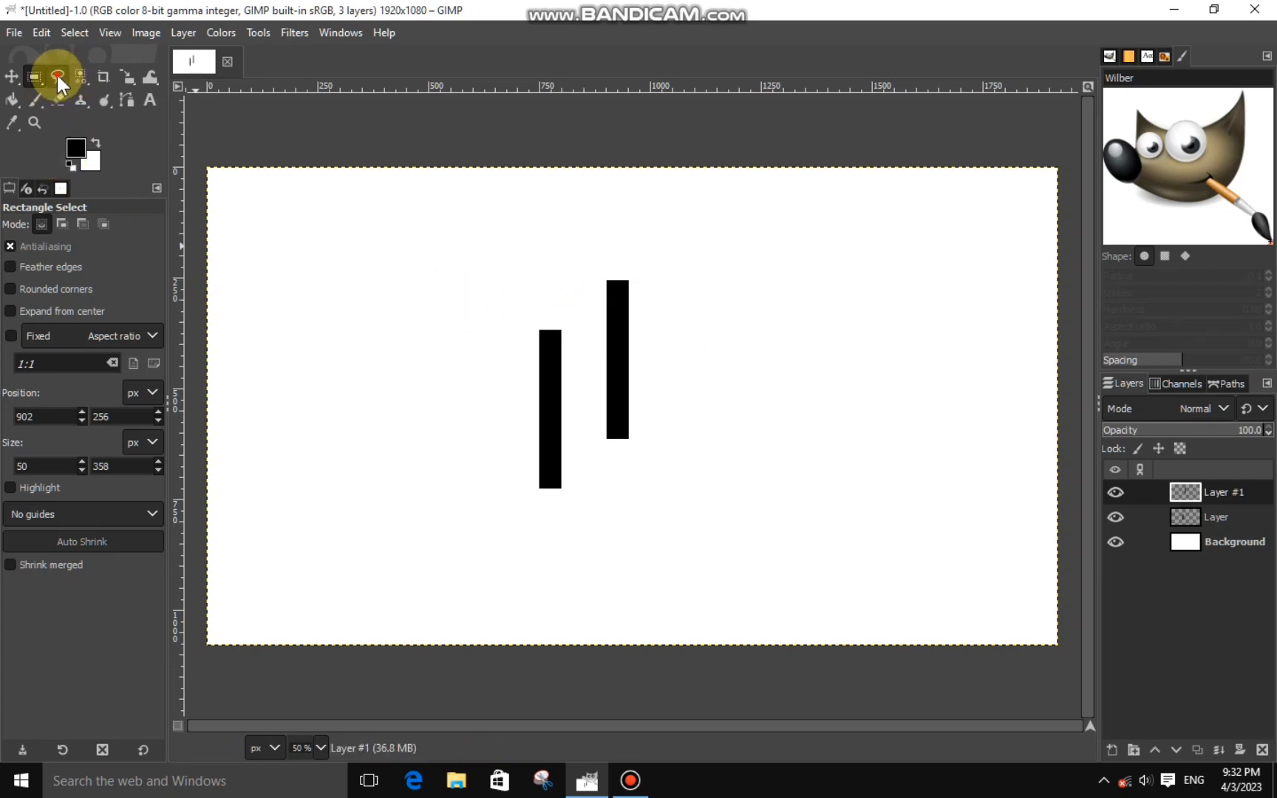
With the Paths tool, draw a curved segment across the upper-left corner of the left bar, with its layer active
left_click(56, 74)
key("b")
key("1")
left_click(1186, 517)
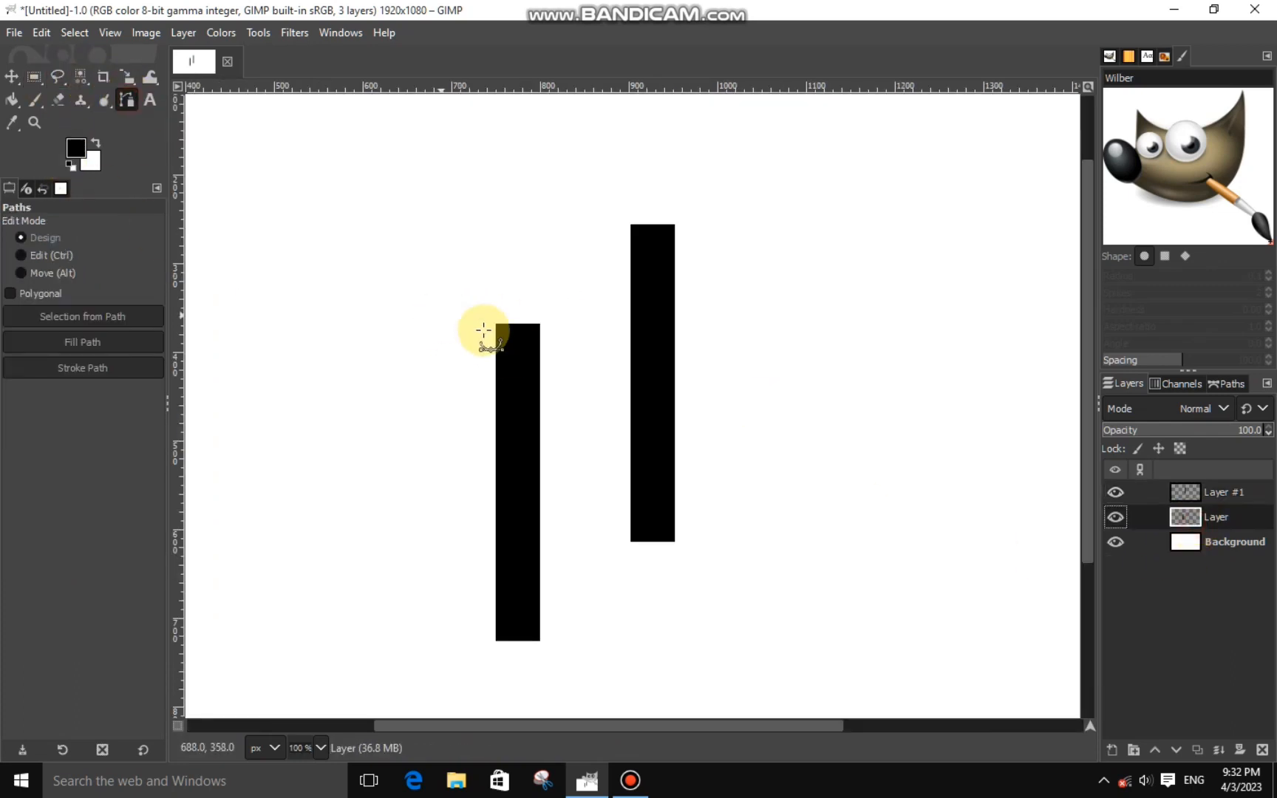
left_click(547, 321)
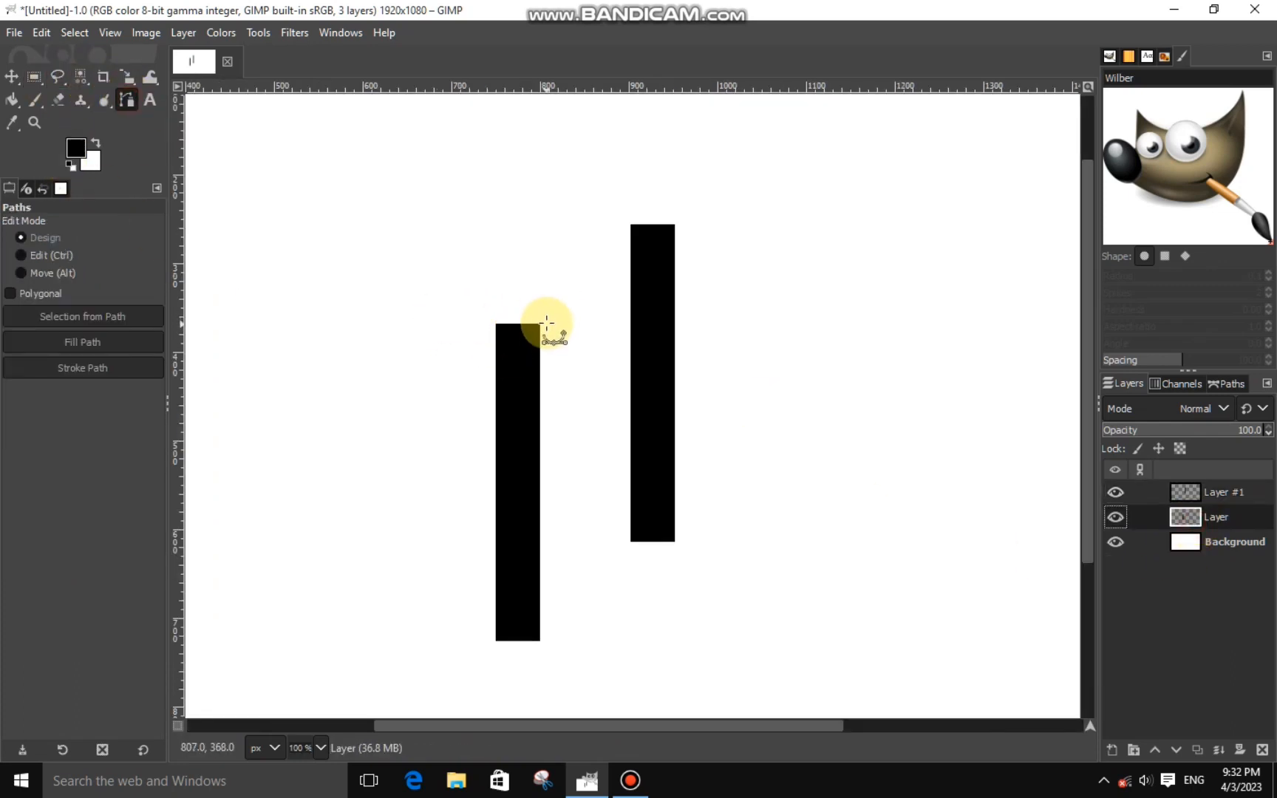
left_click(485, 357)
mouse_move(505, 334)
left_mouse_down()
mouse_move(543, 315)
mouse_move(474, 342)
mouse_move(521, 322)
left_mouse_up()
left_click(527, 380)
key("ctrl+z")
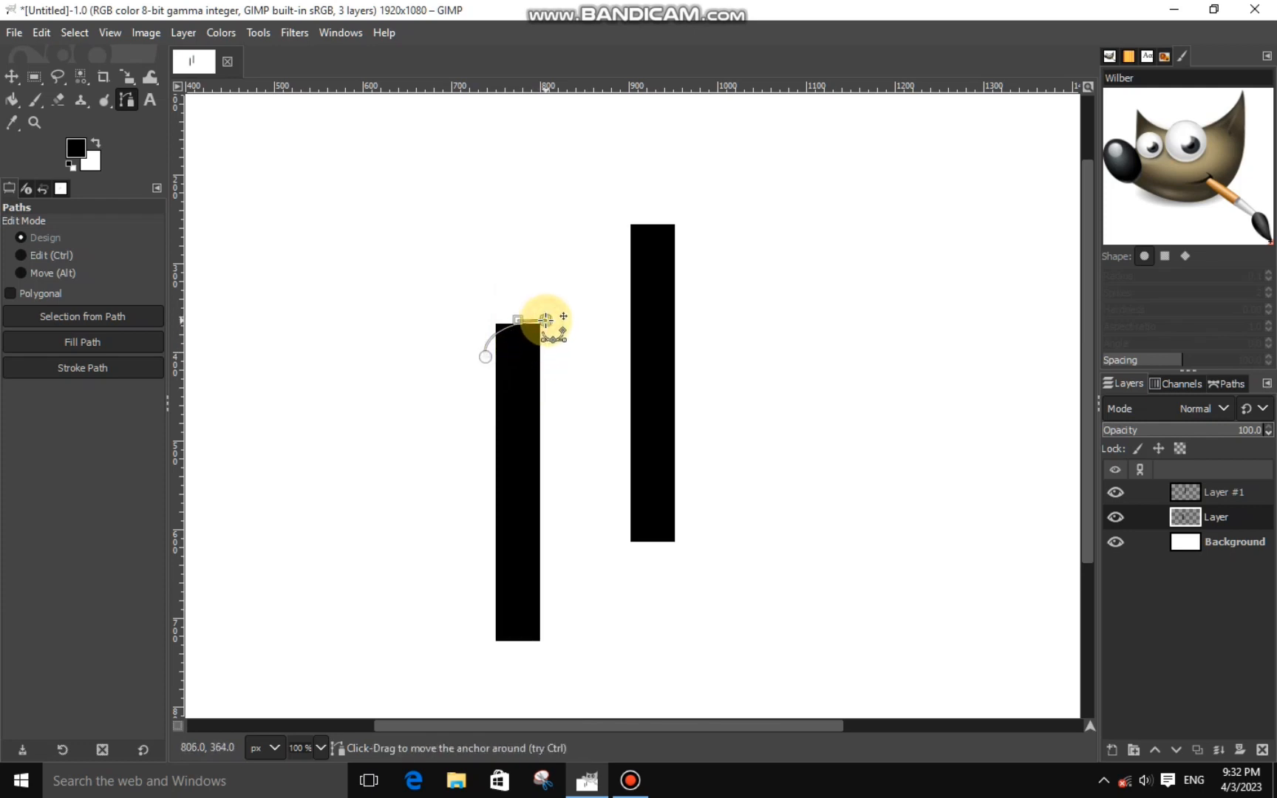
Close the path around the left bar's upper-left corner, convert it to a selection, and cut that corner away
left_click(528, 292)
left_click(489, 307)
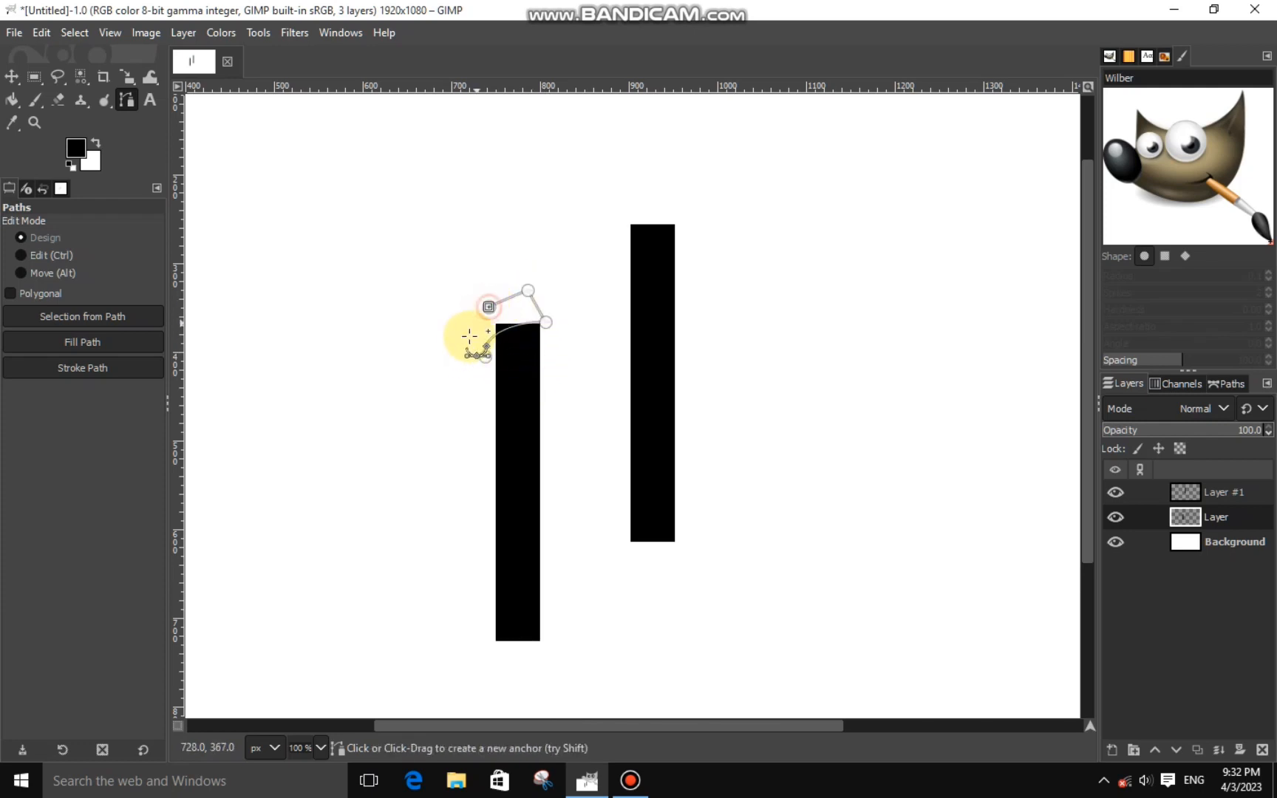
left_click(480, 356)
left_click(482, 356, "ctrl")
key("Return")
right_click(505, 352)
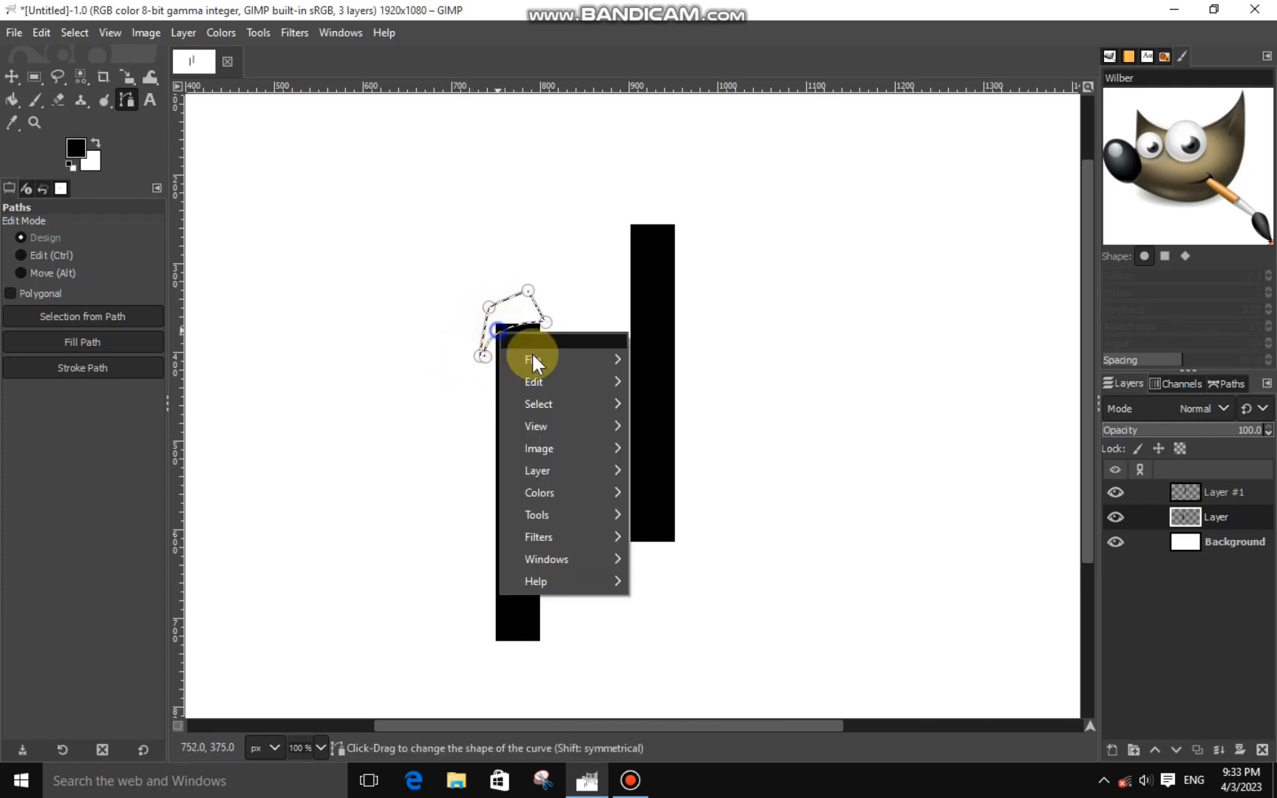
mouse_move(639, 357)
left_click(650, 291)
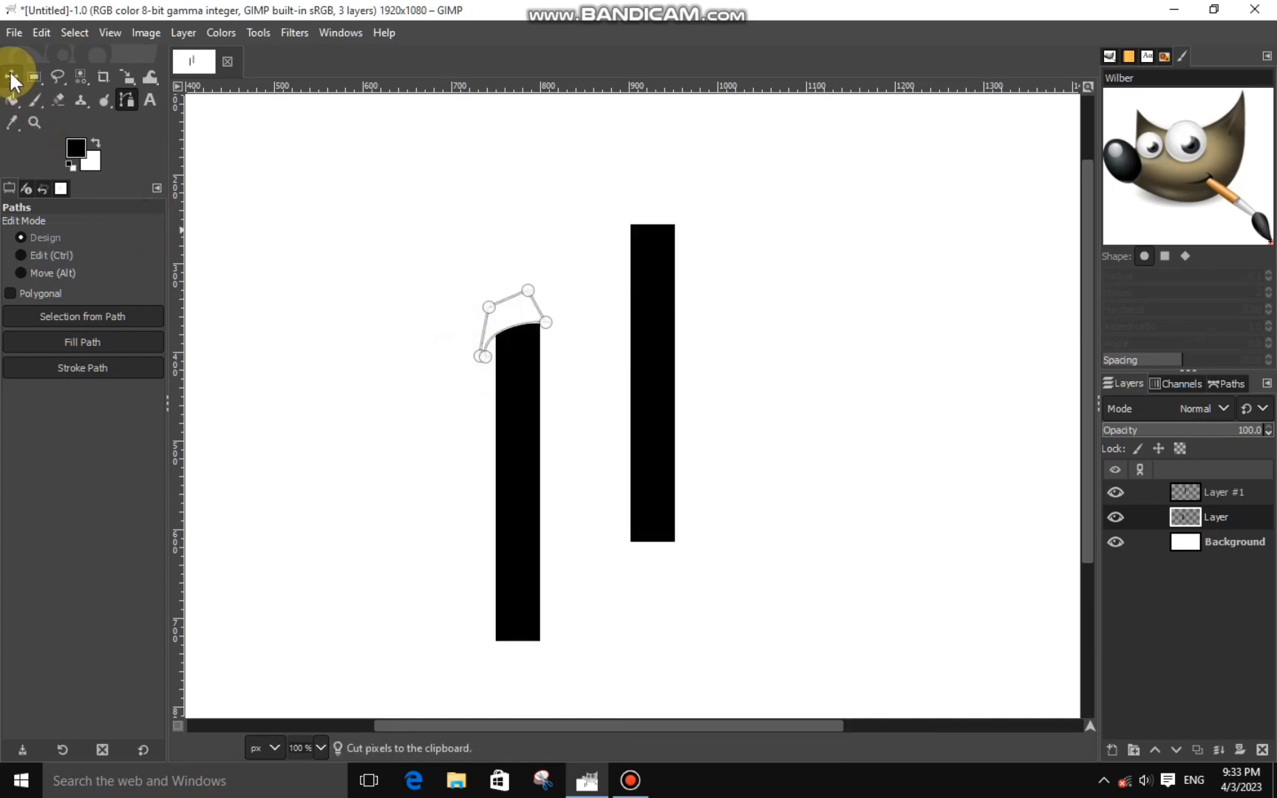
left_click(11, 75)
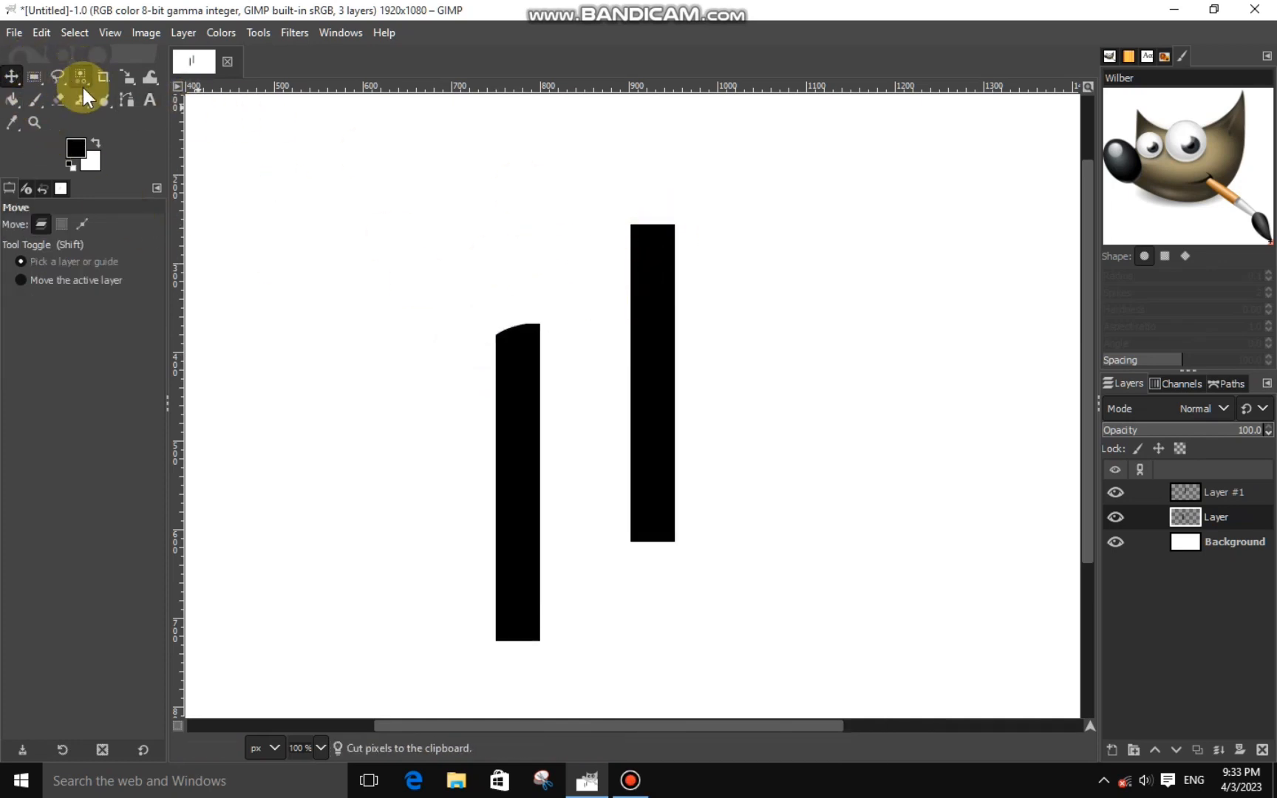
Draw a curved path segment across the lower-right corner of the right bar
left_click(134, 94)
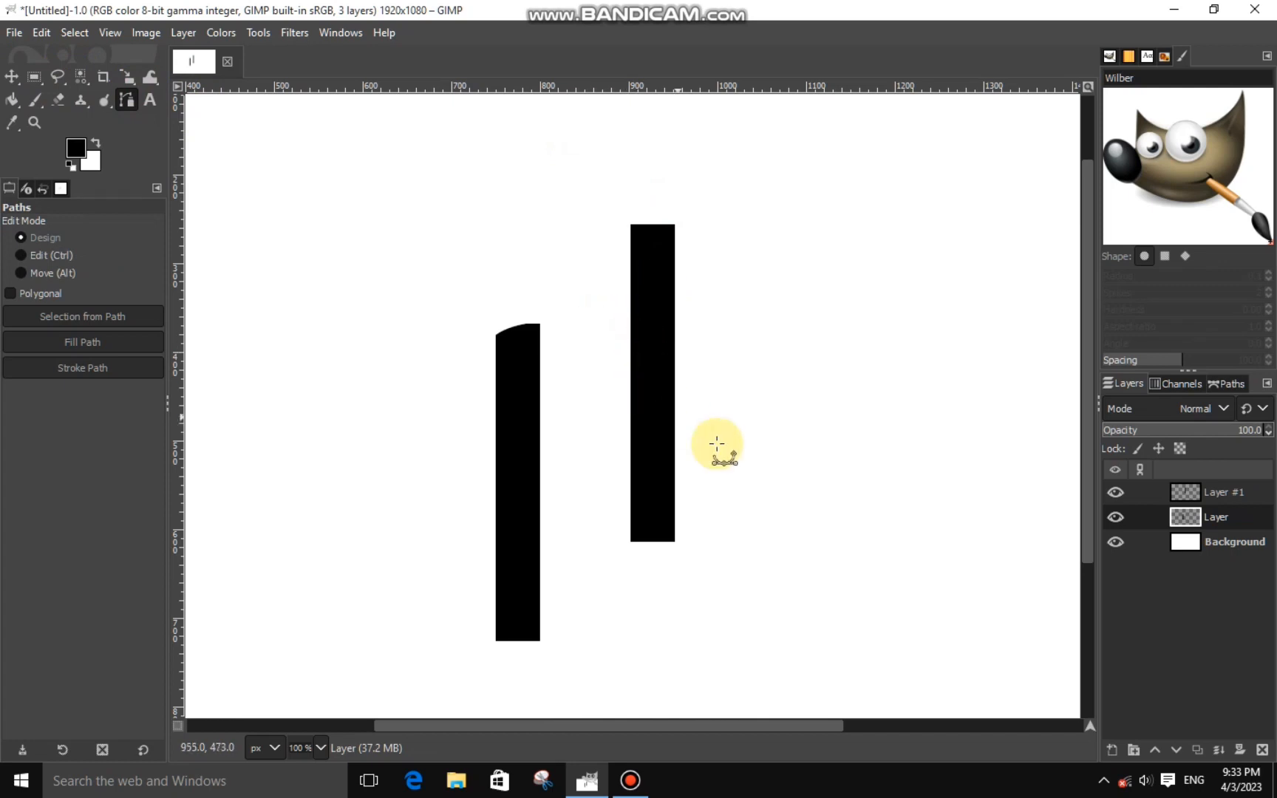
left_click(684, 507)
left_click(631, 538)
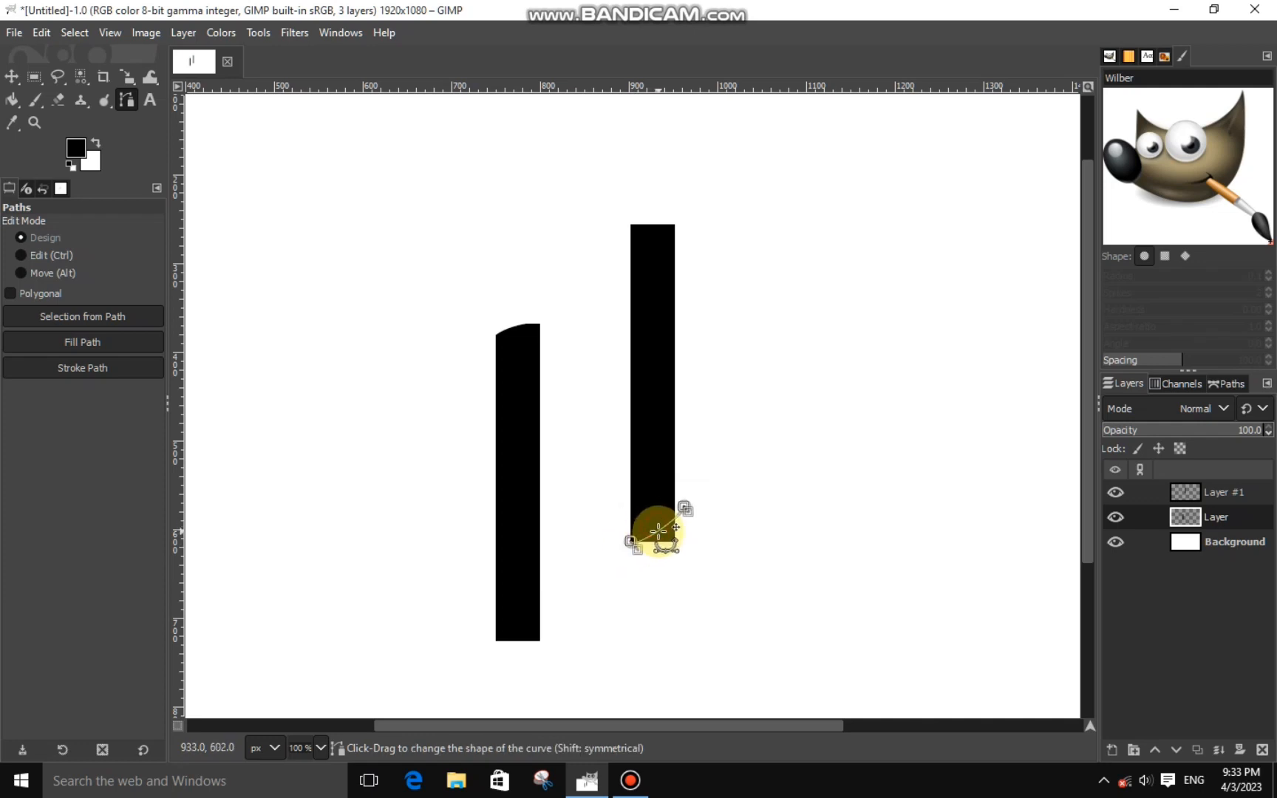
mouse_move(658, 530)
left_mouse_down()
mouse_move(692, 515)
mouse_move(638, 551)
mouse_move(680, 534)
left_mouse_up()
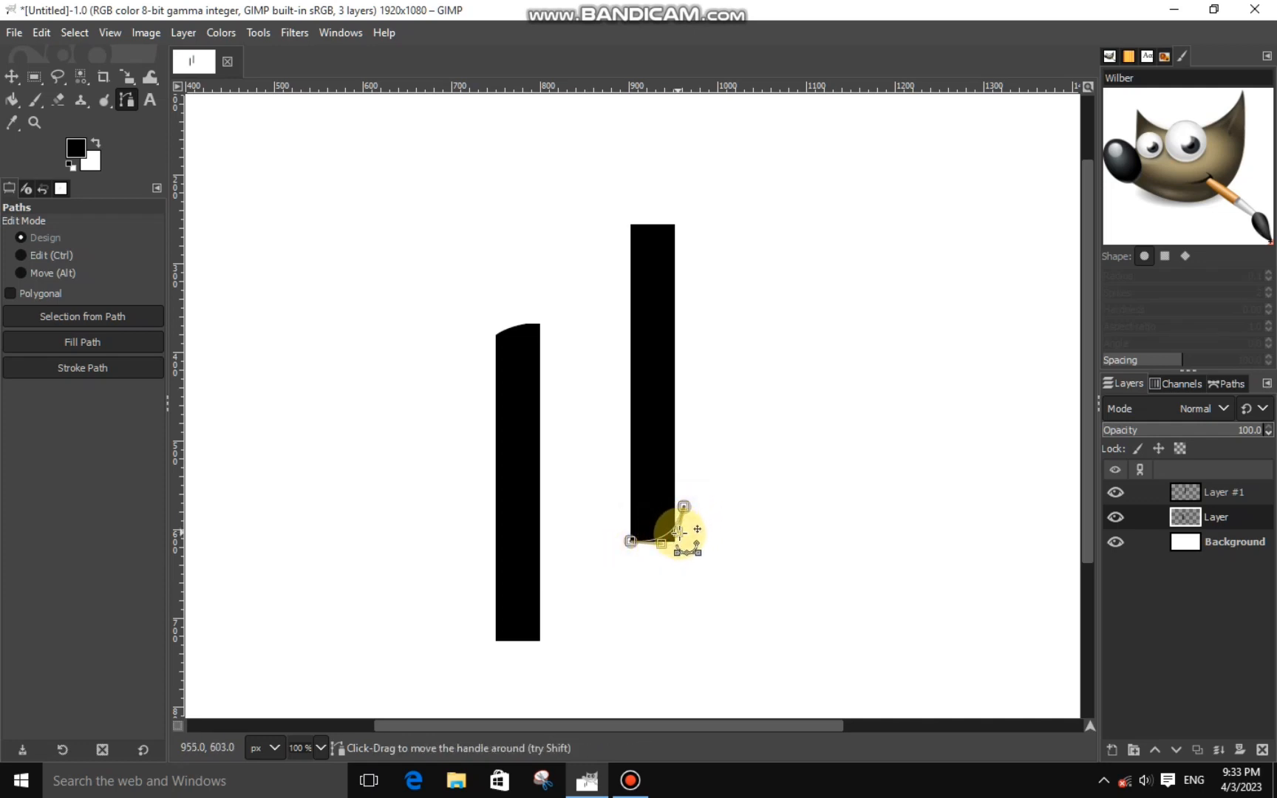
left_click(705, 540)
key("ctrl+z")
Close the path around the right bar's lower-right corner and convert it to a selection
left_click(685, 509)
left_click(691, 549)
left_click(631, 550)
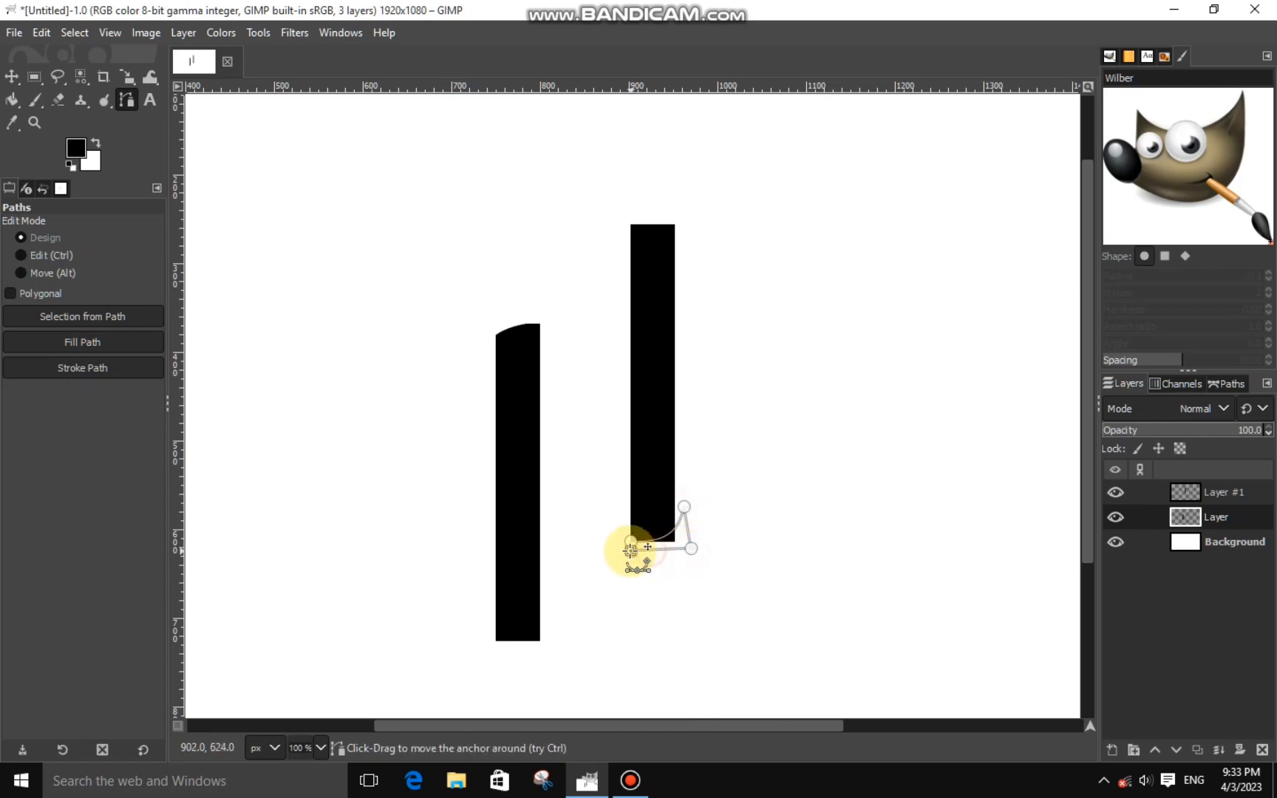
left_click_drag(630, 551, 631, 543)
key("Return")
Cut the selected lower-right corner off the right bar on Layer #1
right_click(689, 542)
left_click(1186, 493)
left_click(1185, 493)
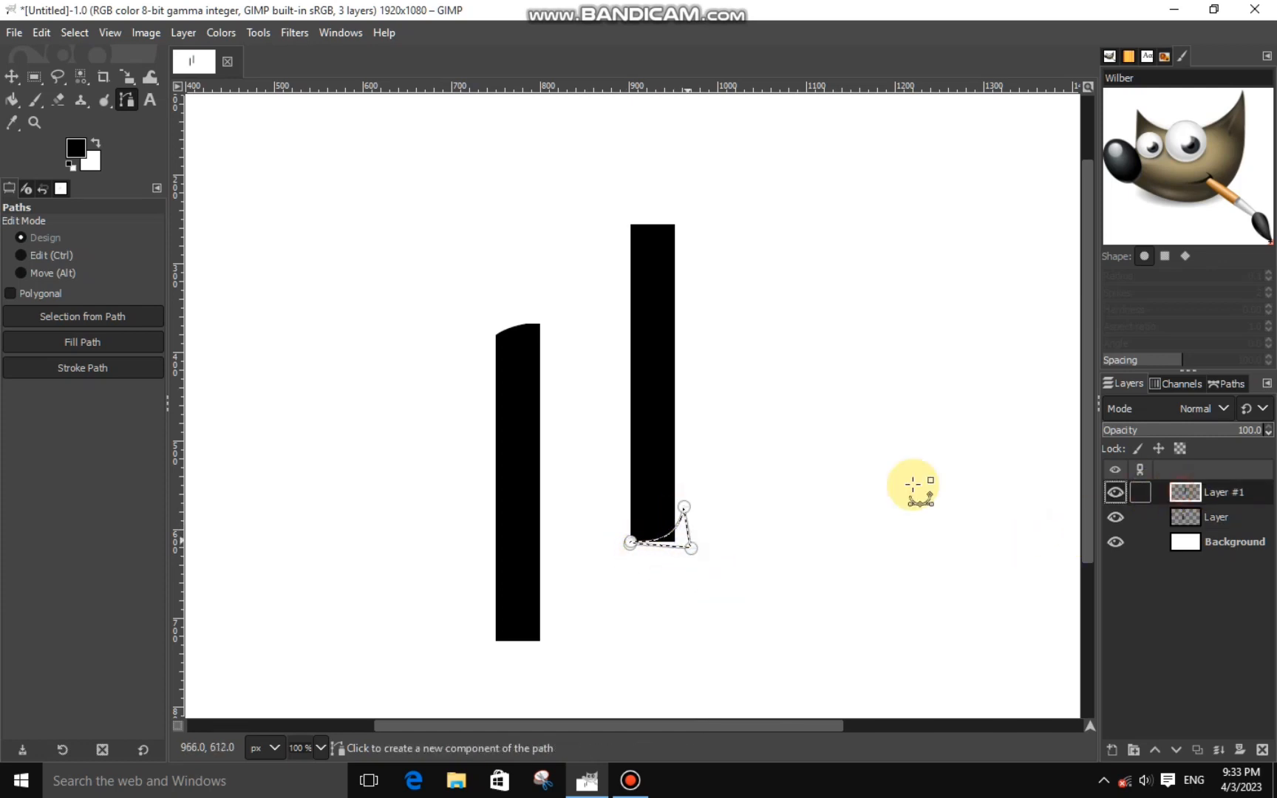
right_click(914, 484)
mouse_move(941, 533)
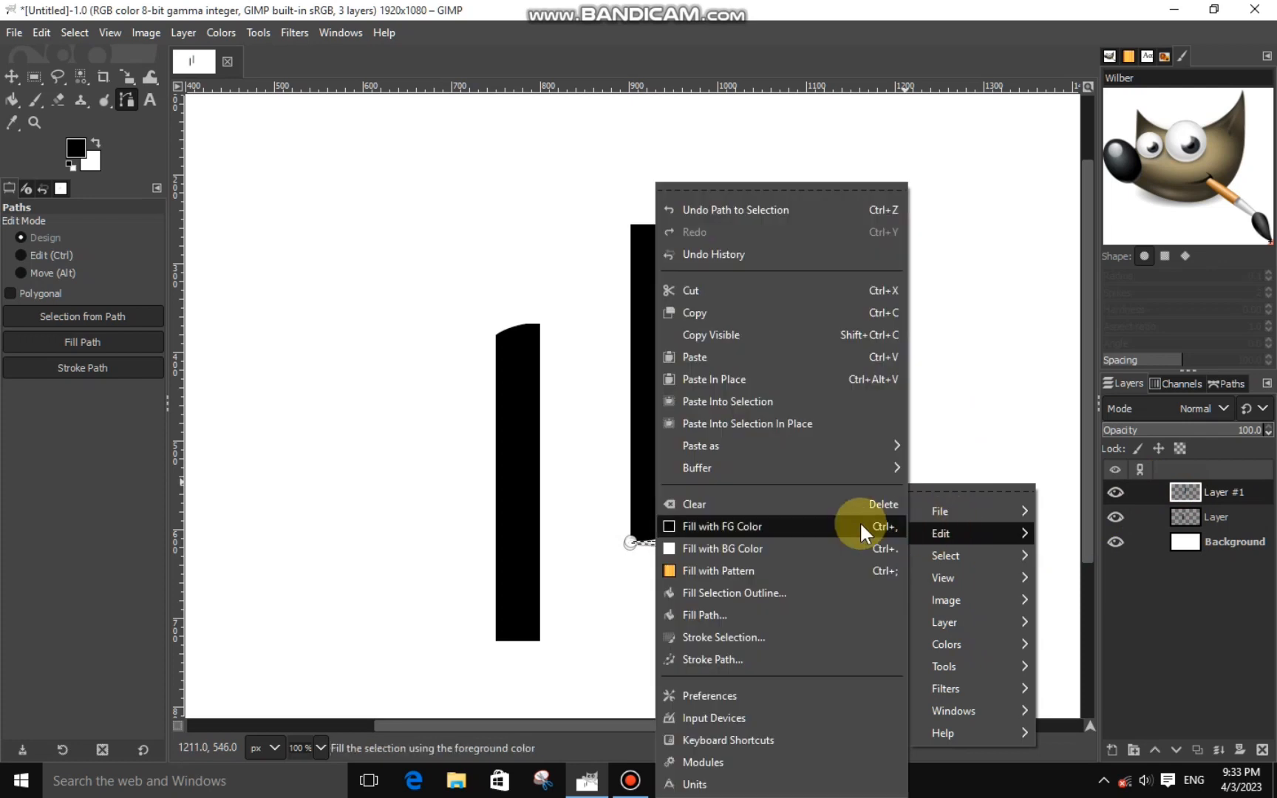
left_click(756, 288)
left_click(11, 81)
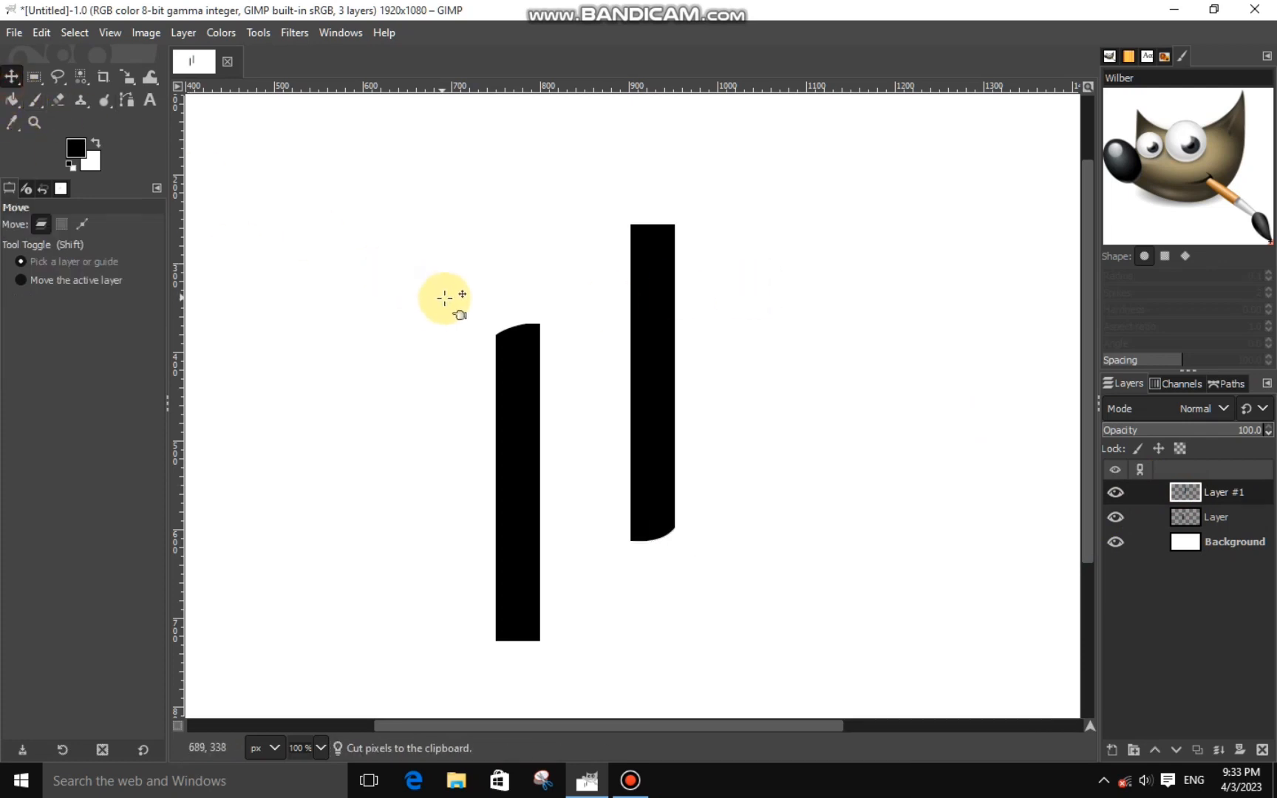
Add a new transparent layer and make an elliptical selection about 560 × 552 px centred around both bars
scroll(658, 392, "down", 1)
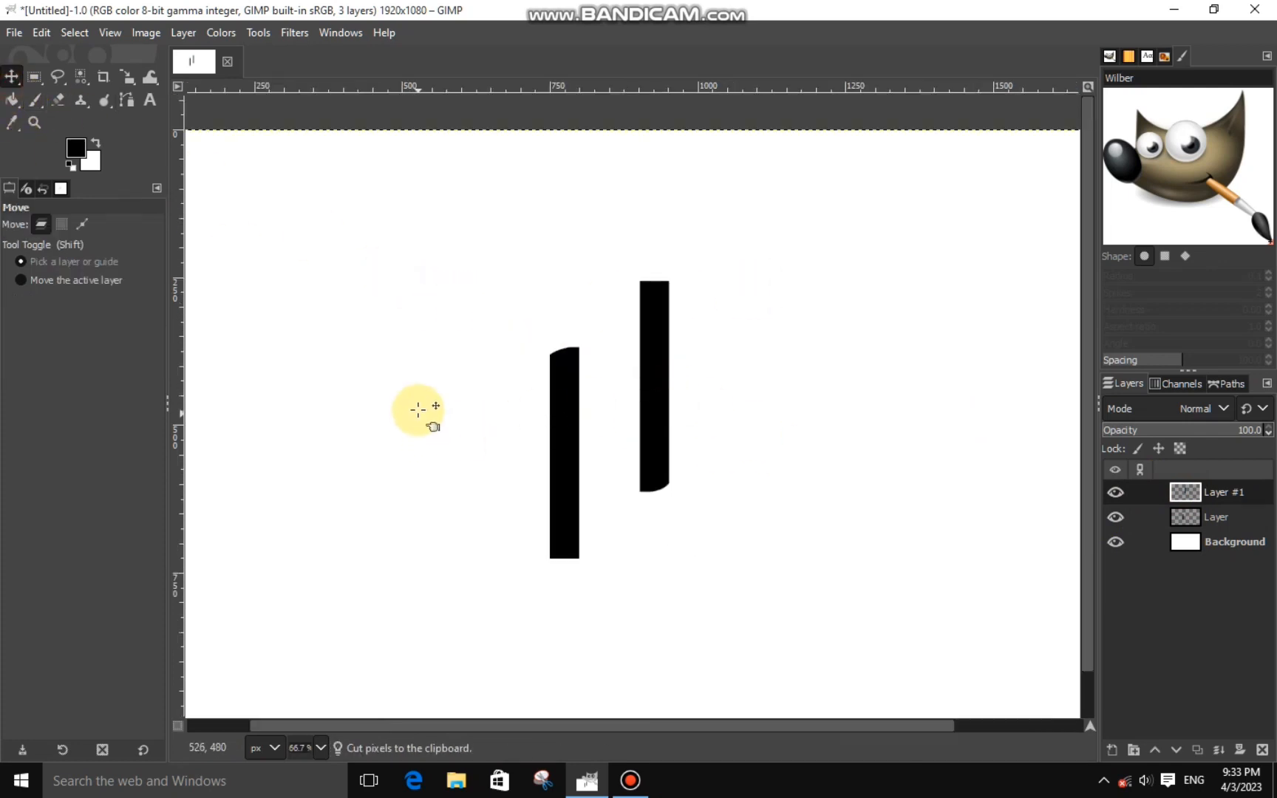
scroll(418, 409, "down", 1)
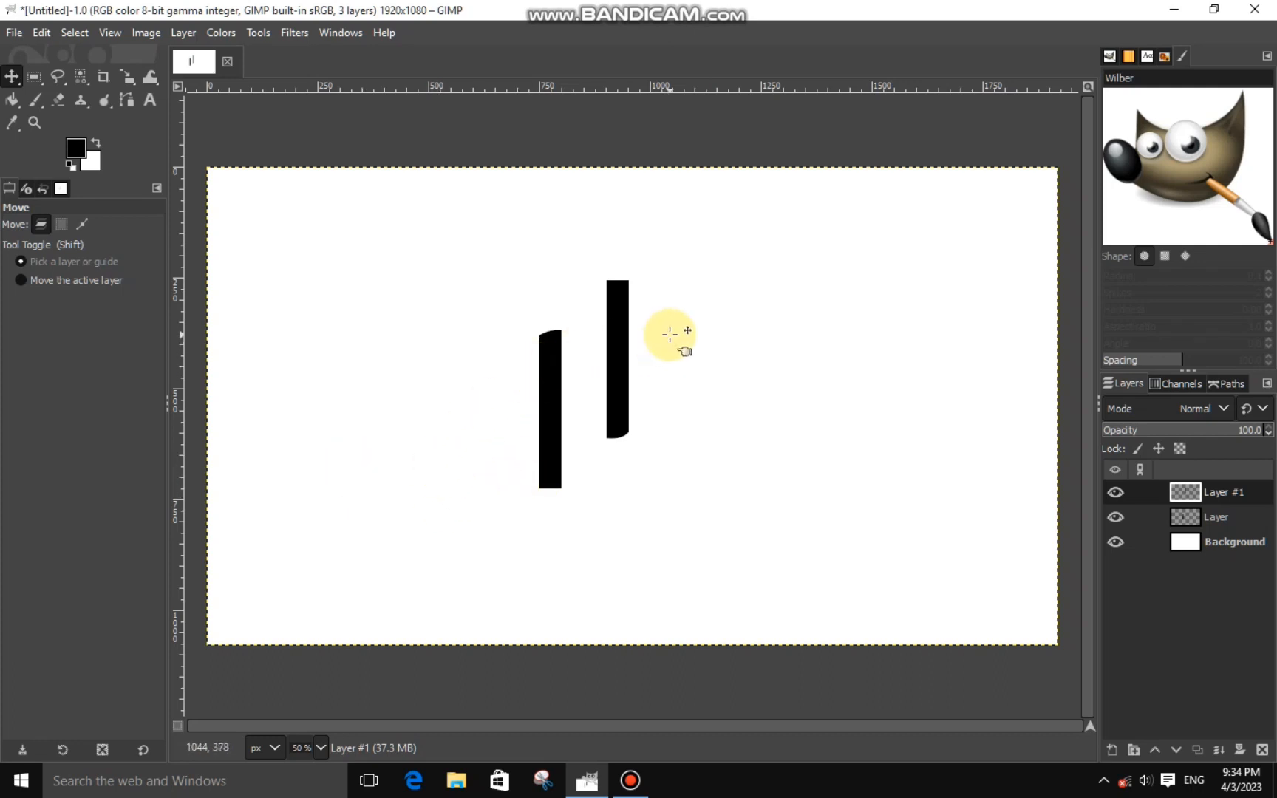
left_click(1113, 751)
left_click(1140, 730)
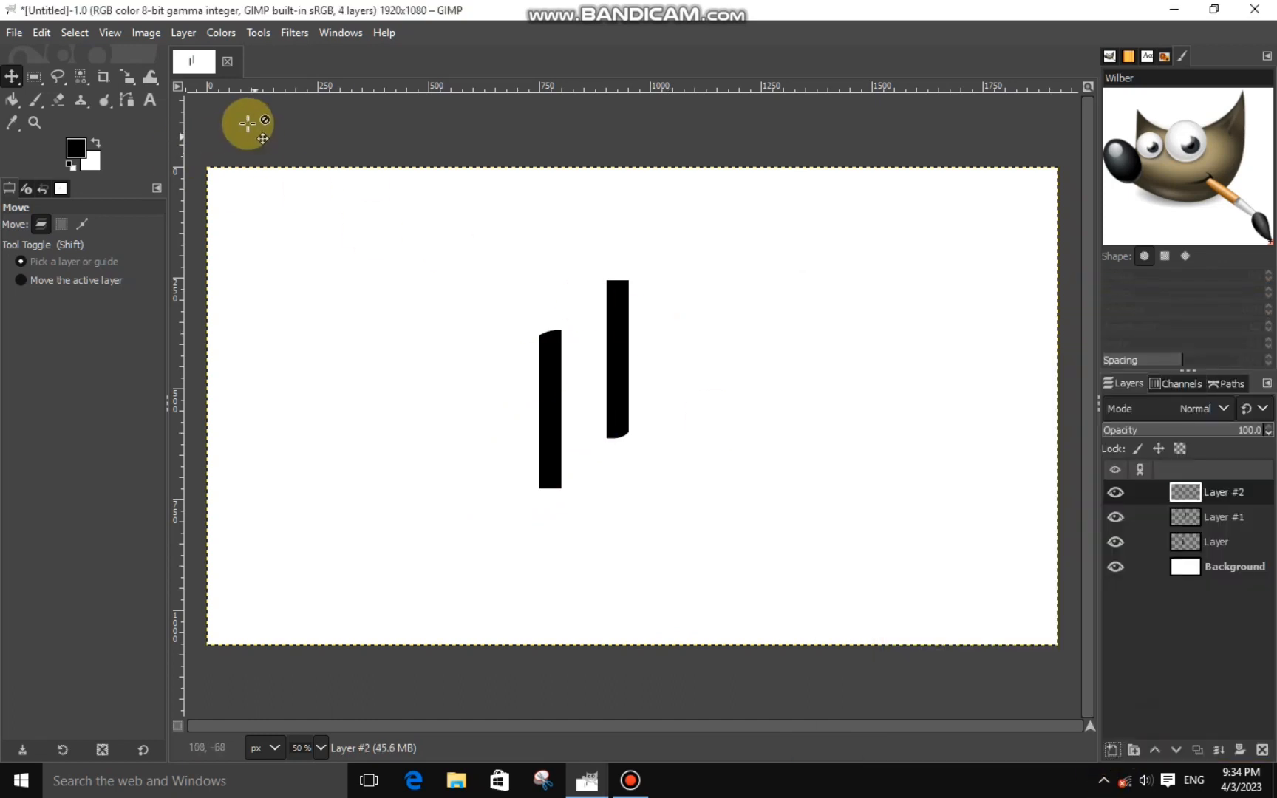
left_click(80, 76)
left_click(87, 100)
left_click_drag(475, 265, 611, 400)
left_click_drag(493, 288, 603, 398)
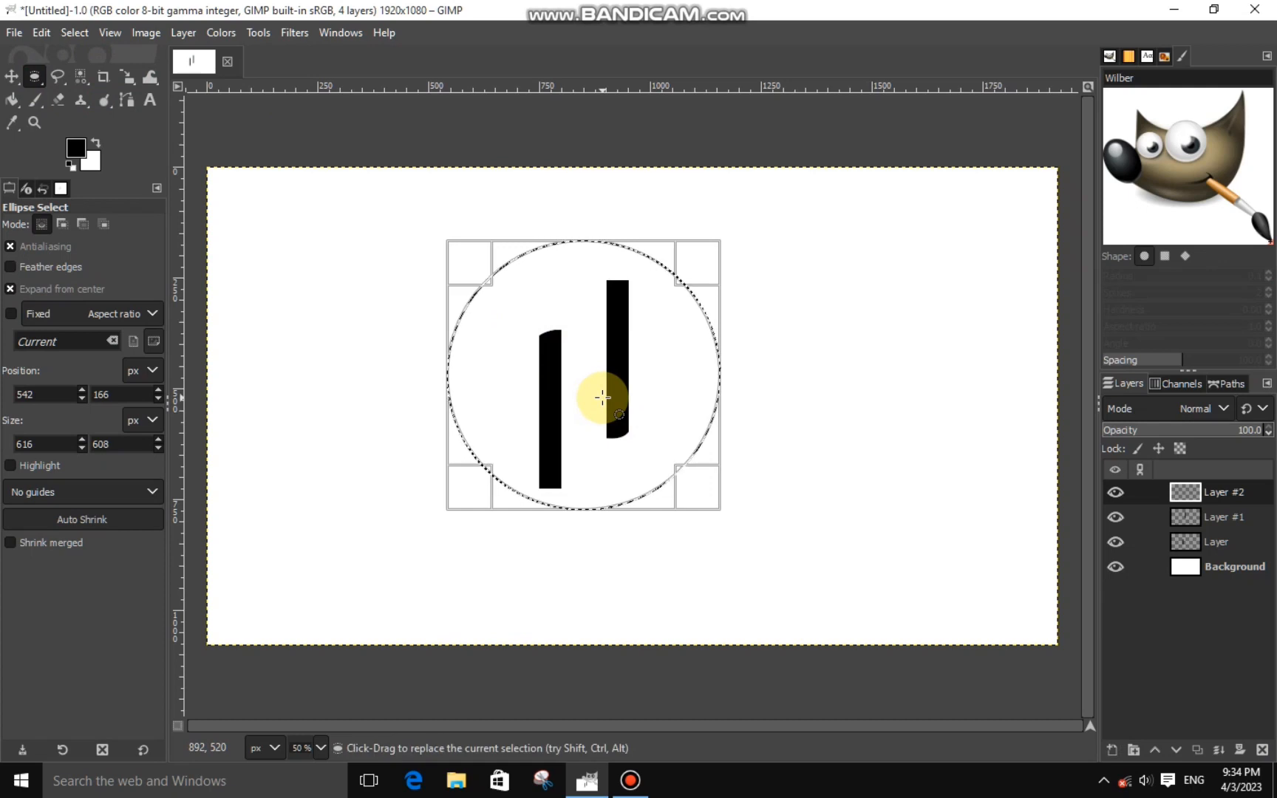
left_click_drag(676, 474, 678, 473)
mouse_move(601, 405)
left_mouse_down()
mouse_move(607, 420)
mouse_move(599, 399)
left_mouse_up()
left_click_drag(682, 477, 685, 479)
Fill the elliptical selection with the black foreground color and set the layer's opacity to 50.5
right_click(649, 423)
mouse_move(650, 456)
left_click(784, 522)
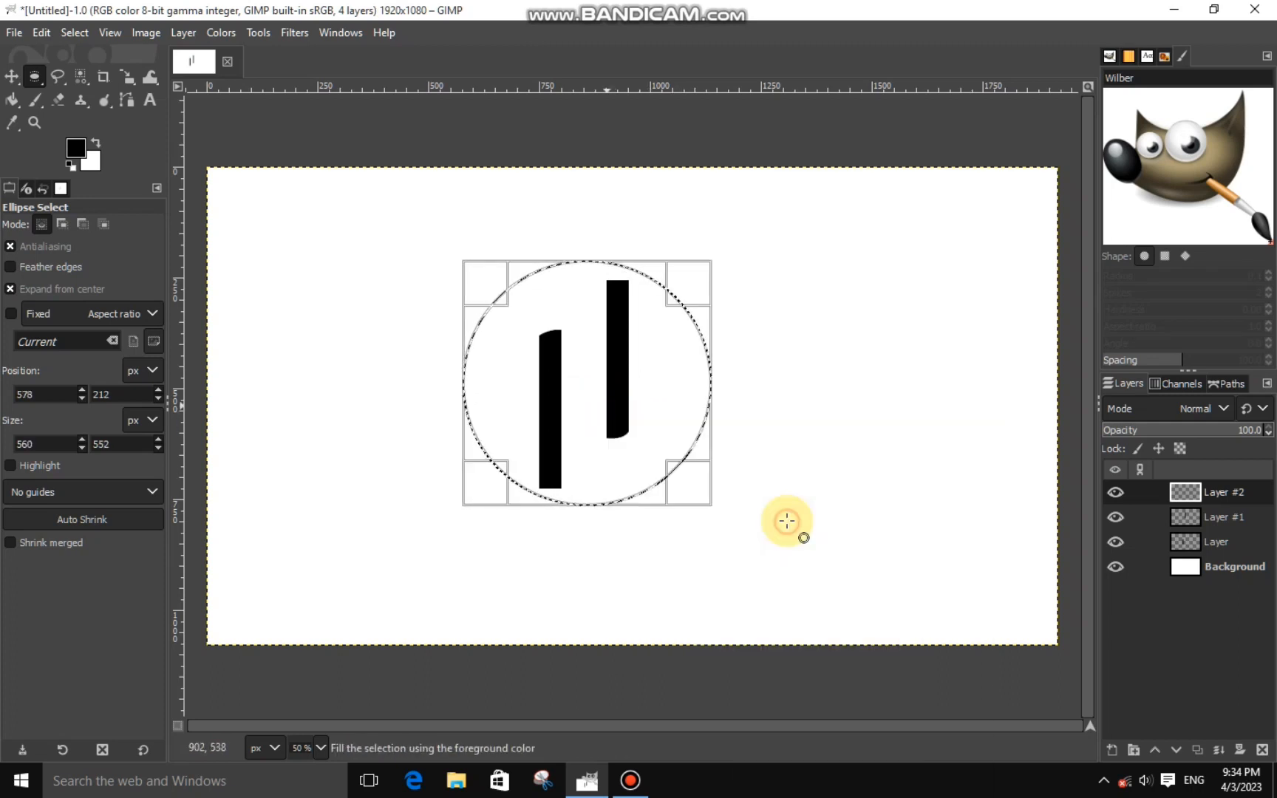
left_click(1196, 431)
Cut a concentric ellipse about 480 × 488 px out of the disc, deselect, and set the layer's opacity to 100
left_click_drag(695, 497, 679, 489)
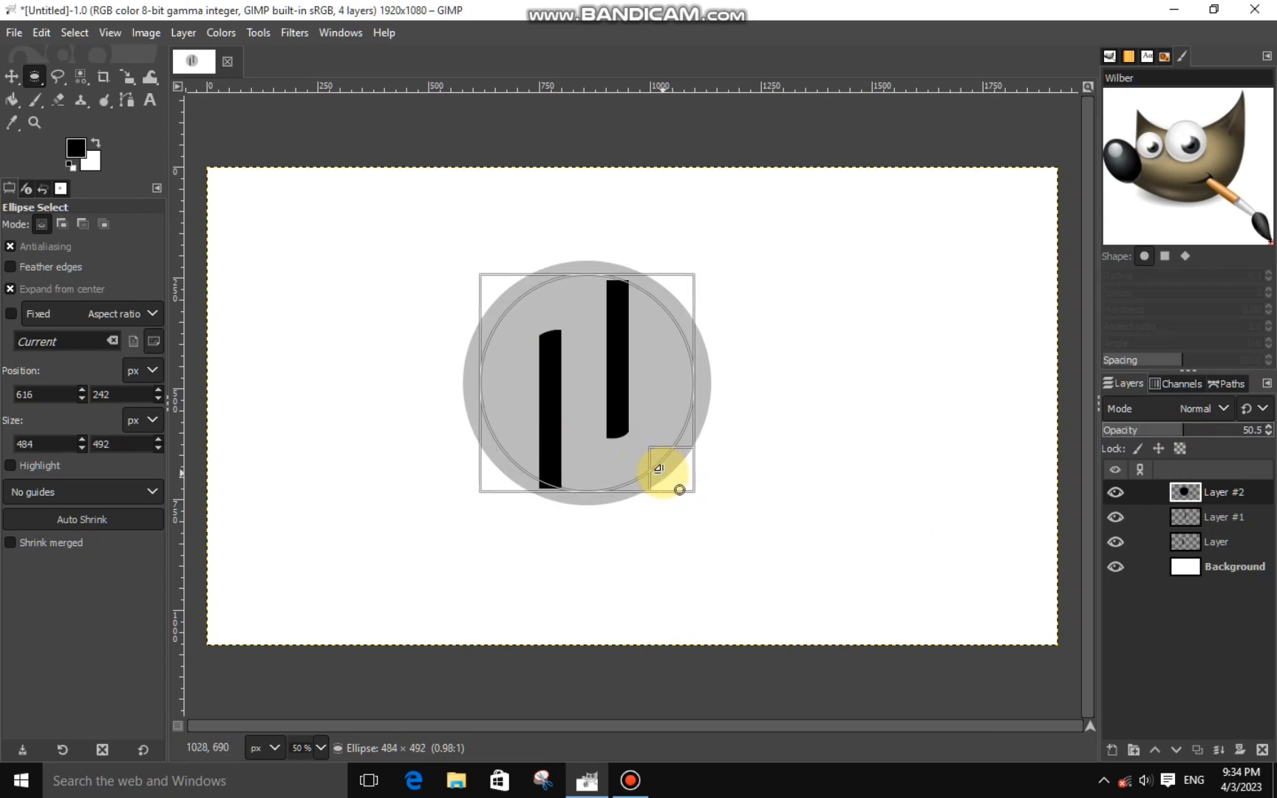
left_click_drag(679, 489, 679, 488)
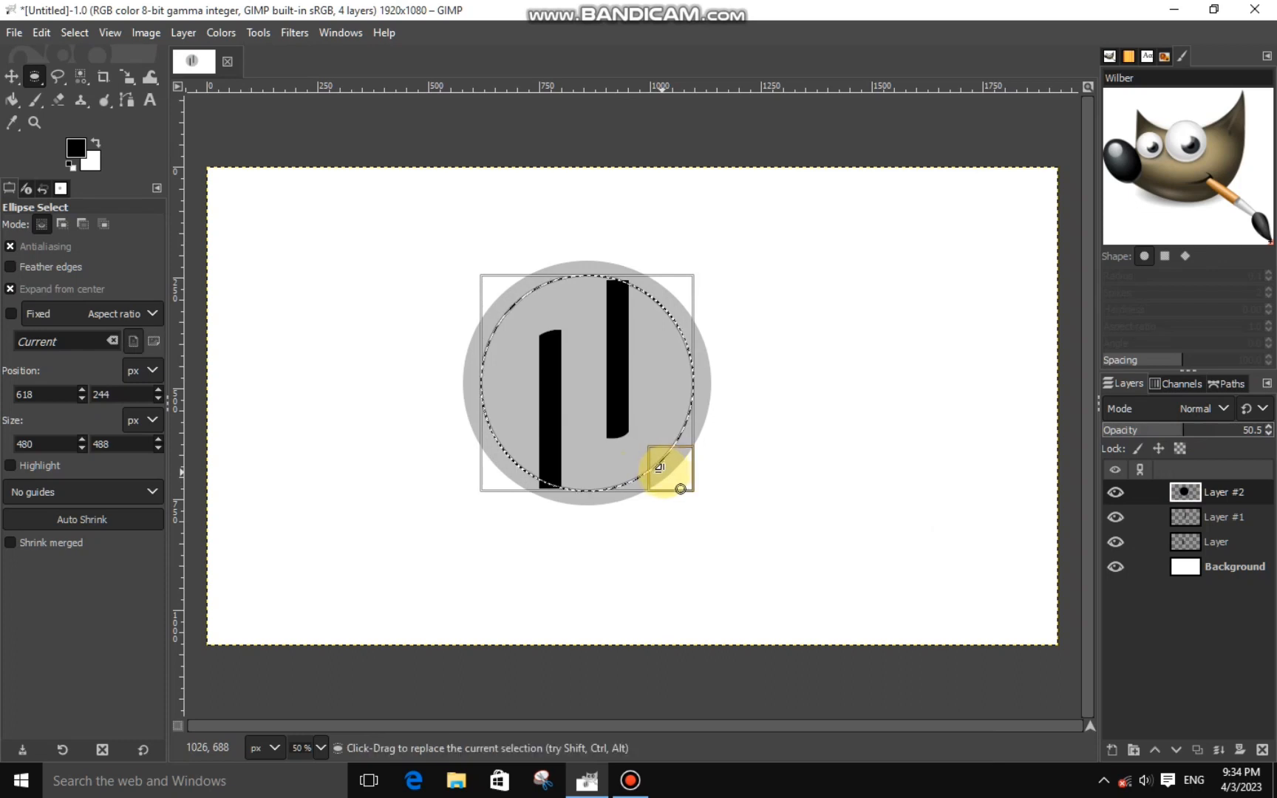
right_click(638, 426)
mouse_move(665, 460)
left_click(815, 284)
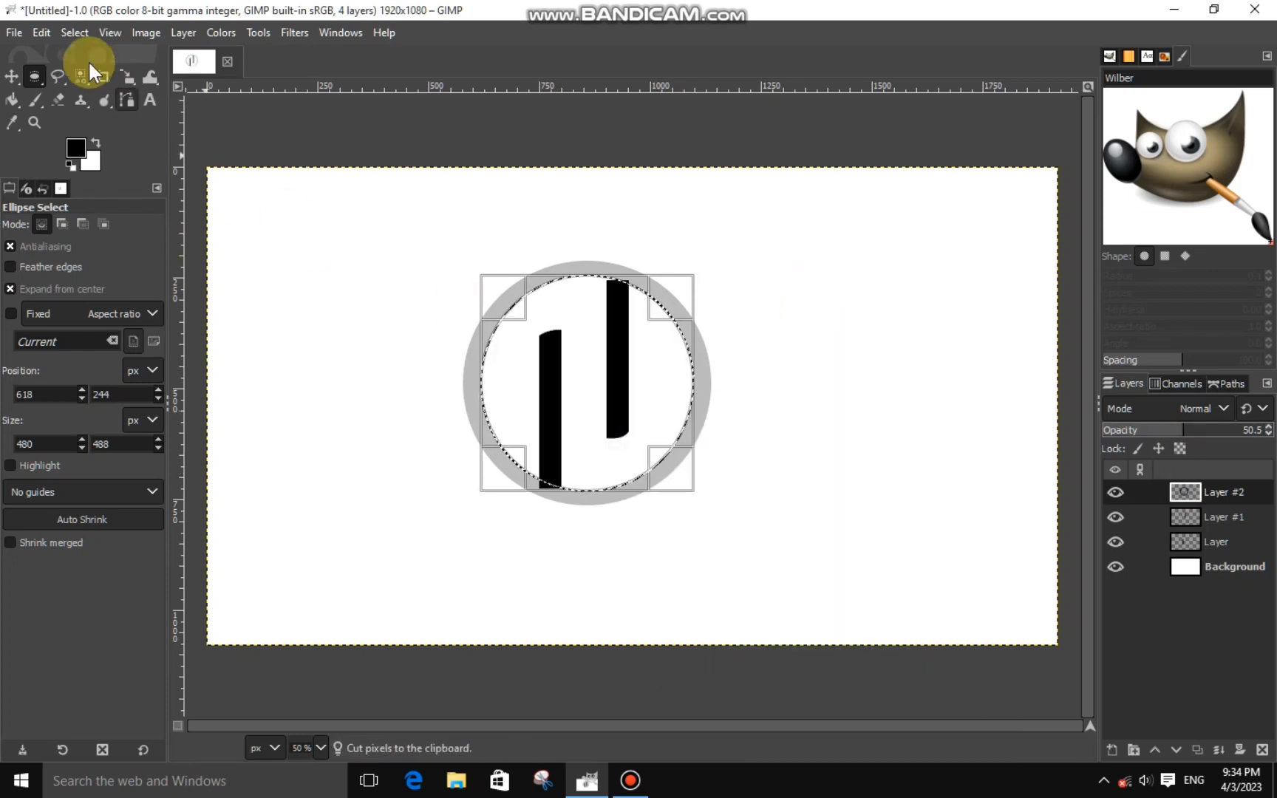
left_click(75, 32)
left_click(89, 78)
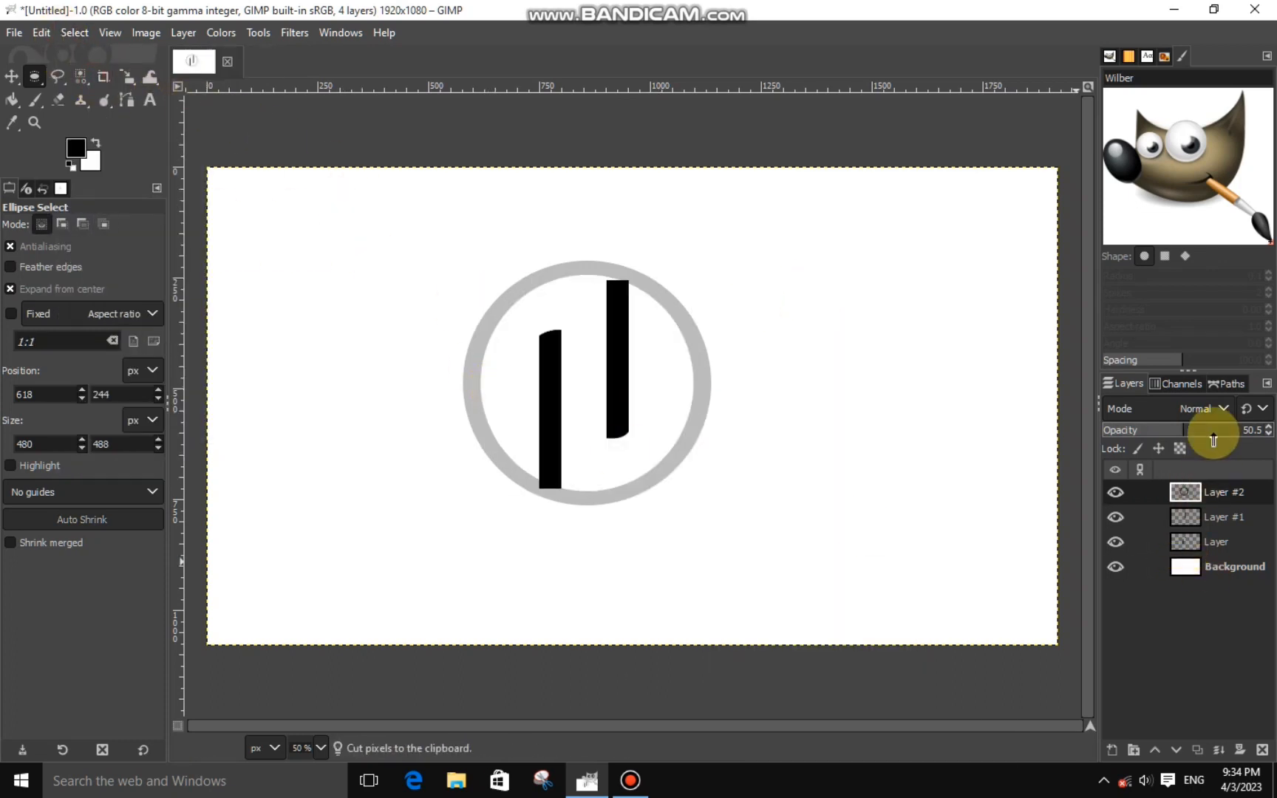
left_click_drag(1211, 429, 1269, 431)
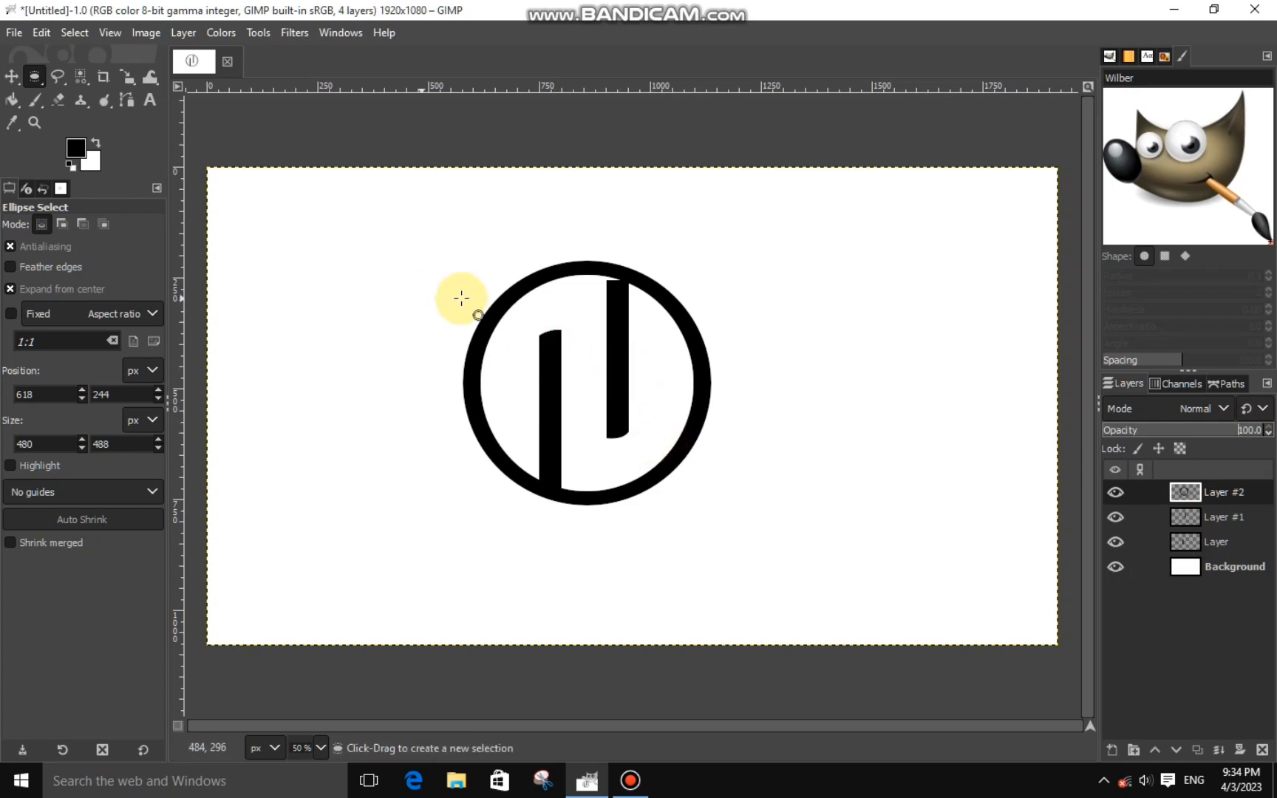
Shift the right bar's Layer #1 slightly upward into the ring with the Scale tool, keeping its 1920 × 1080 px size
left_click(1116, 517)
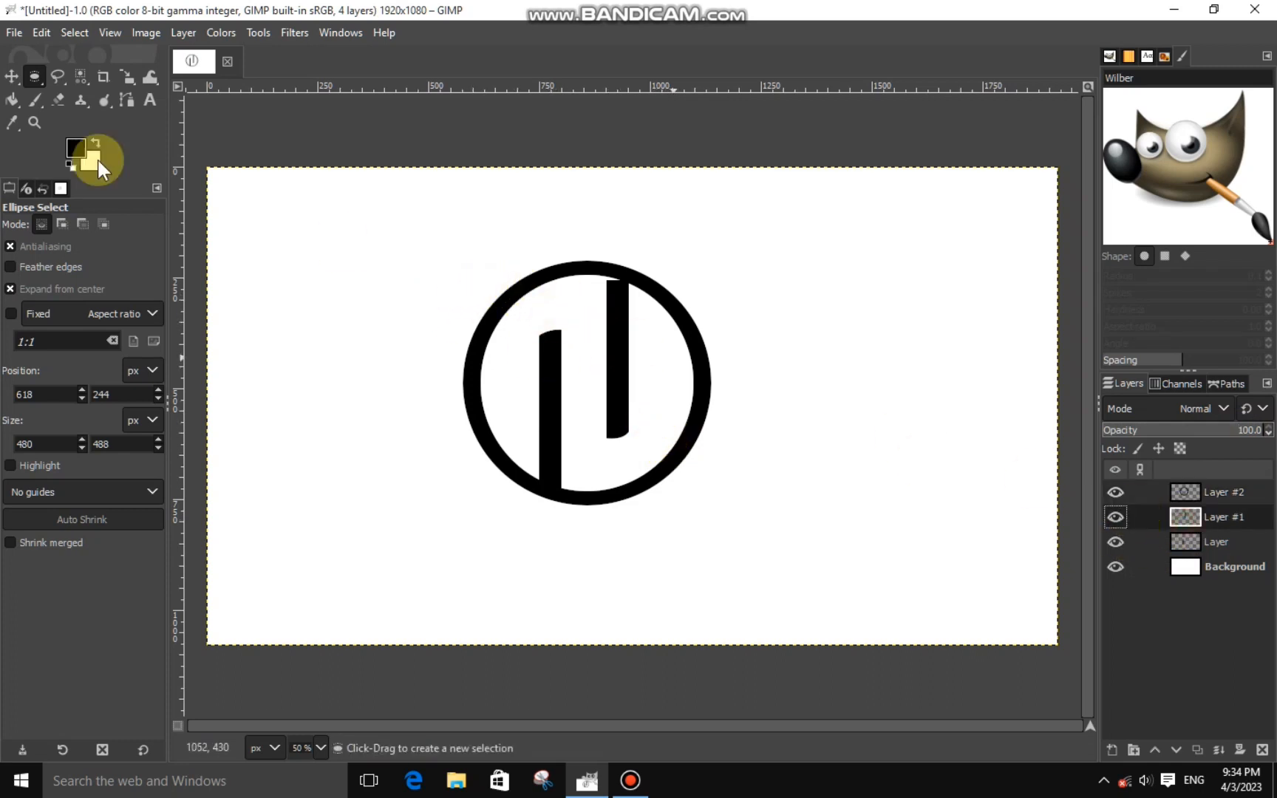
left_click(126, 77)
left_click(622, 400)
left_click_drag(636, 405, 635, 403)
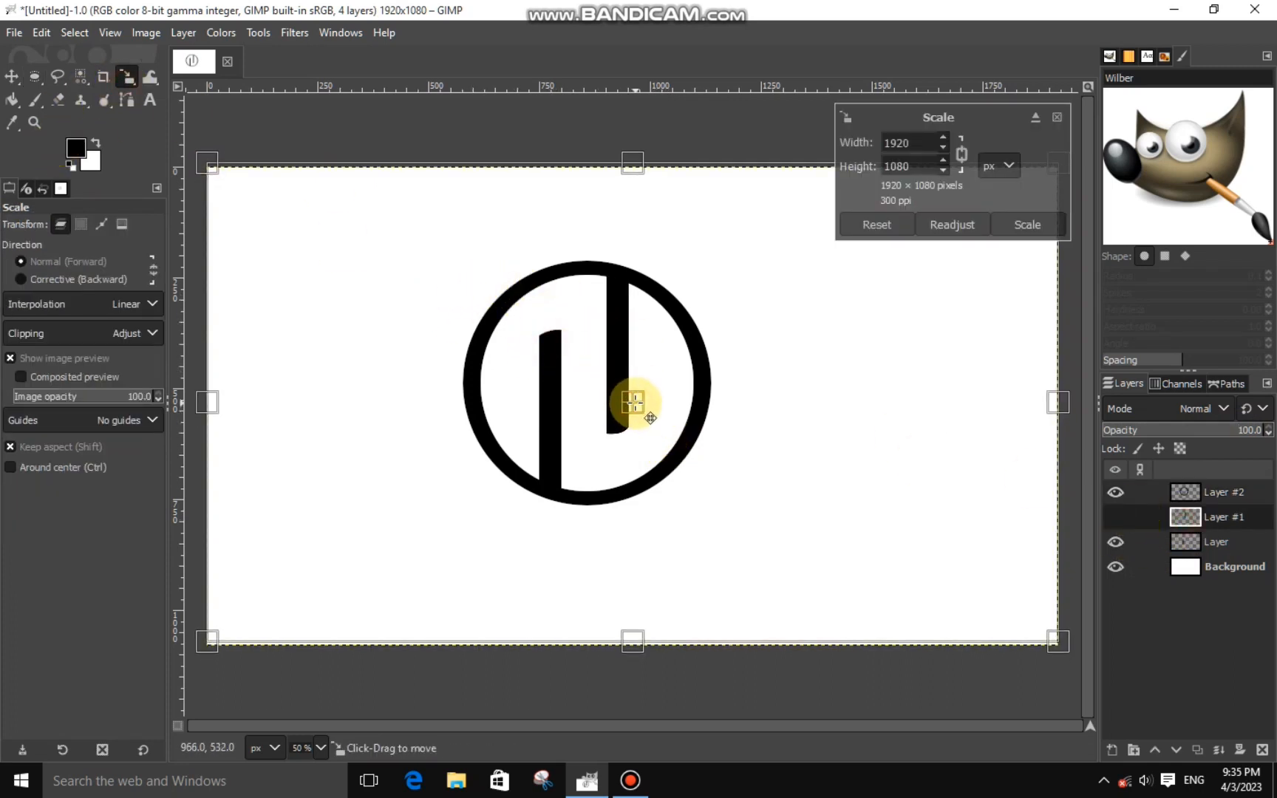
left_click(1031, 228)
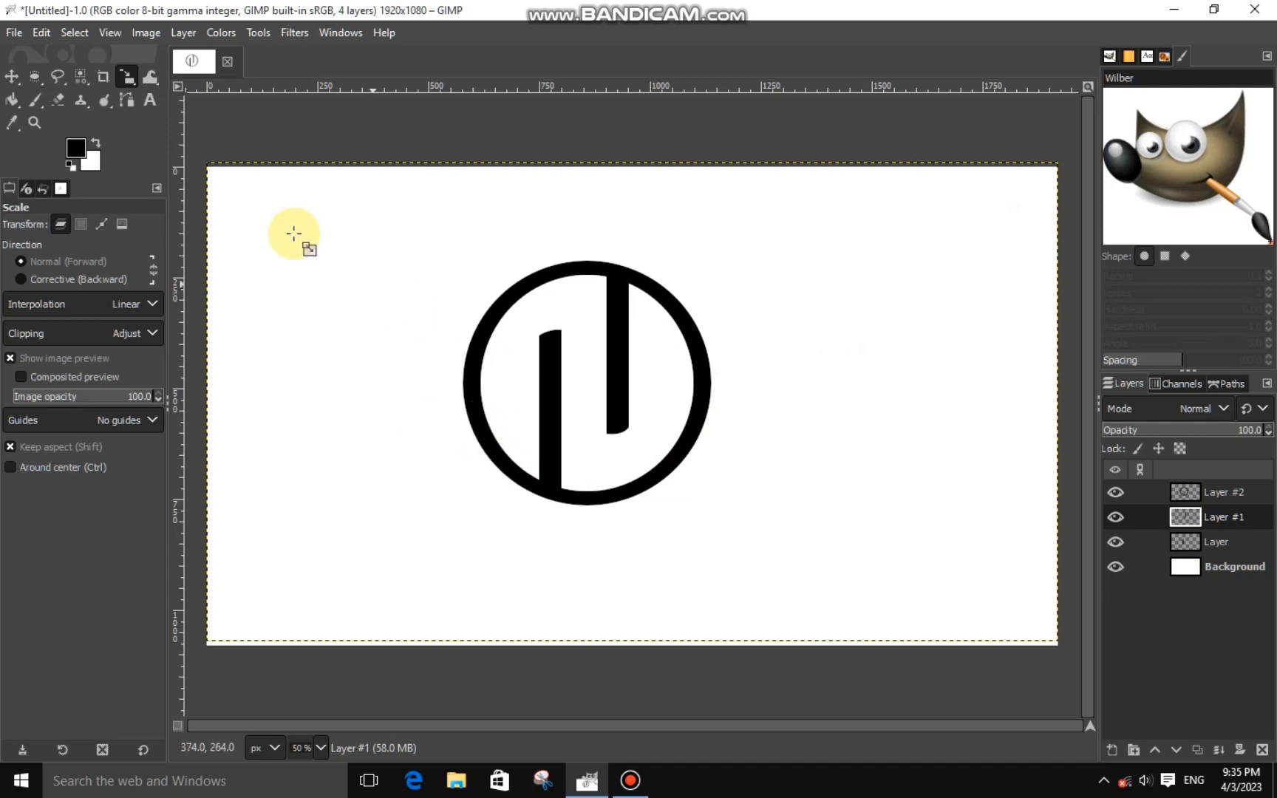
Draw an upward-bowed open path from the ring's lower-left edge to a point just outside its upper-right edge
left_click(128, 99)
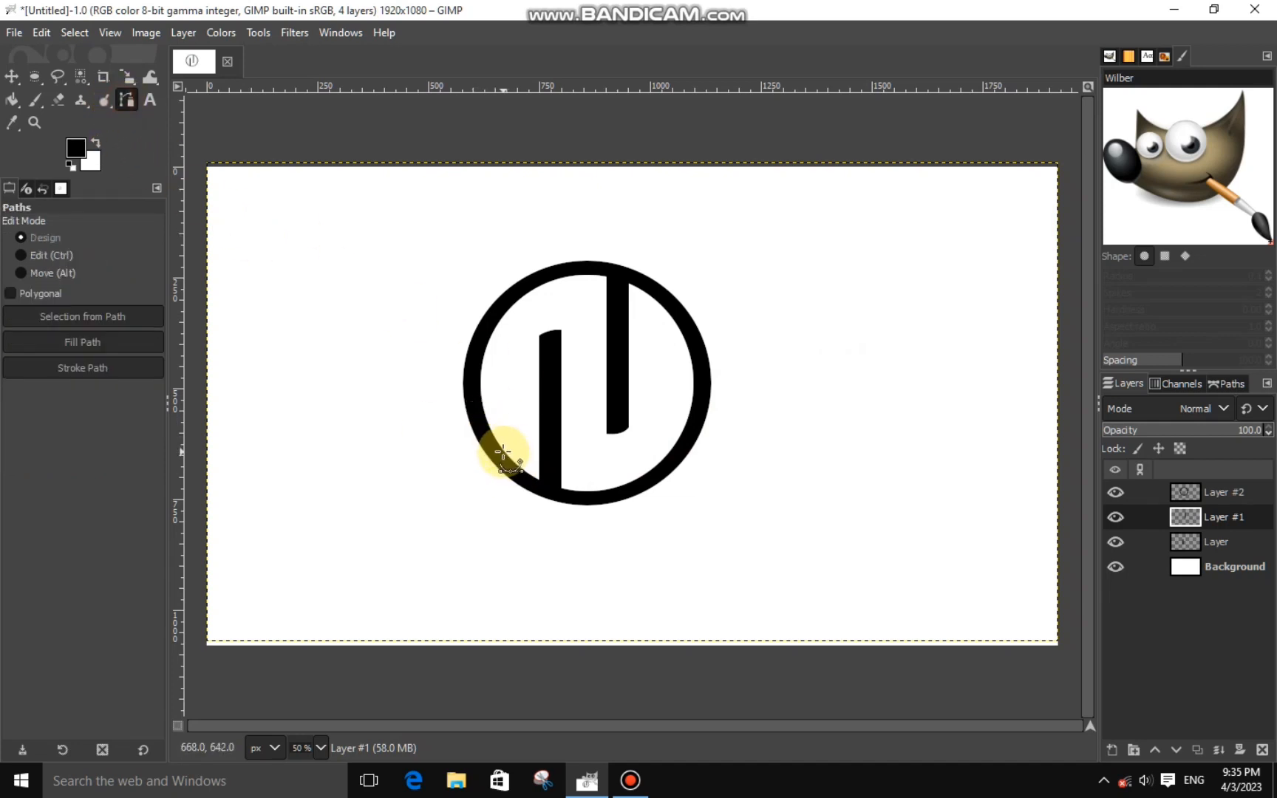
left_click(502, 452)
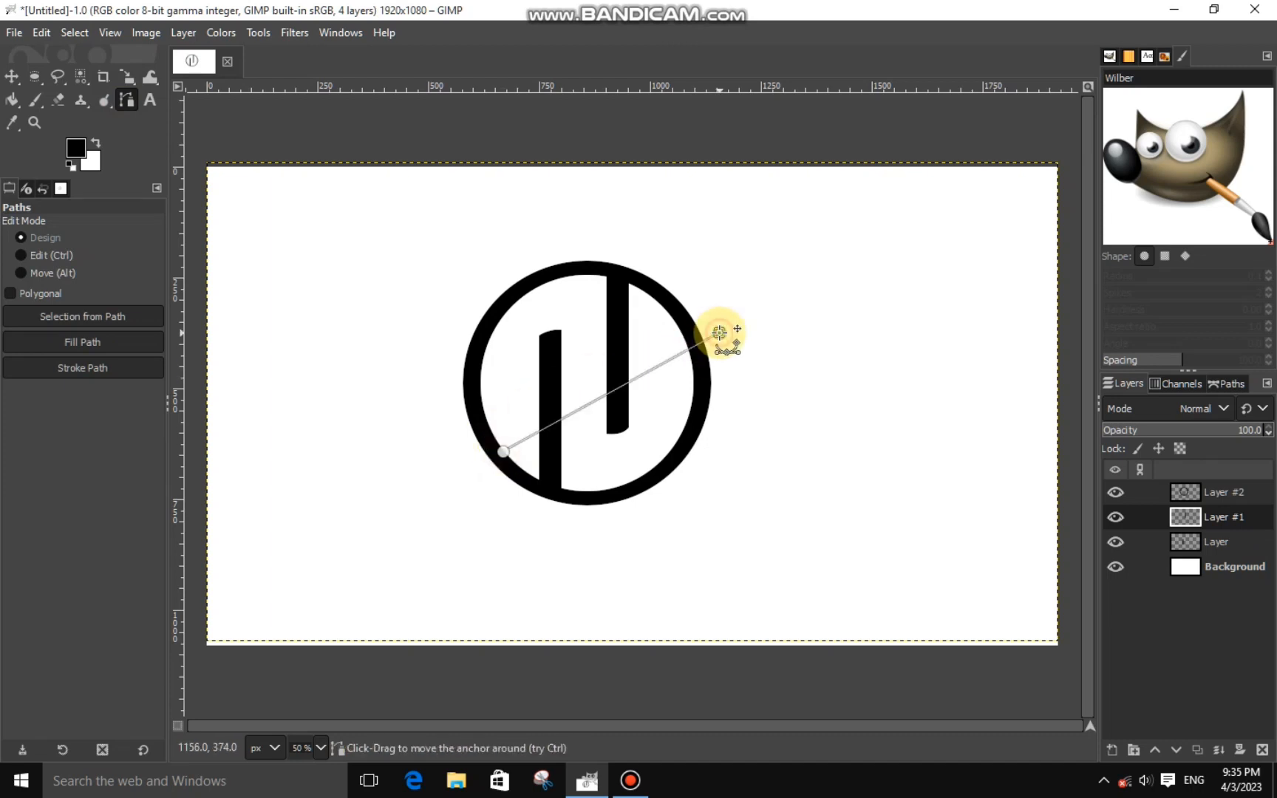
left_click(727, 326)
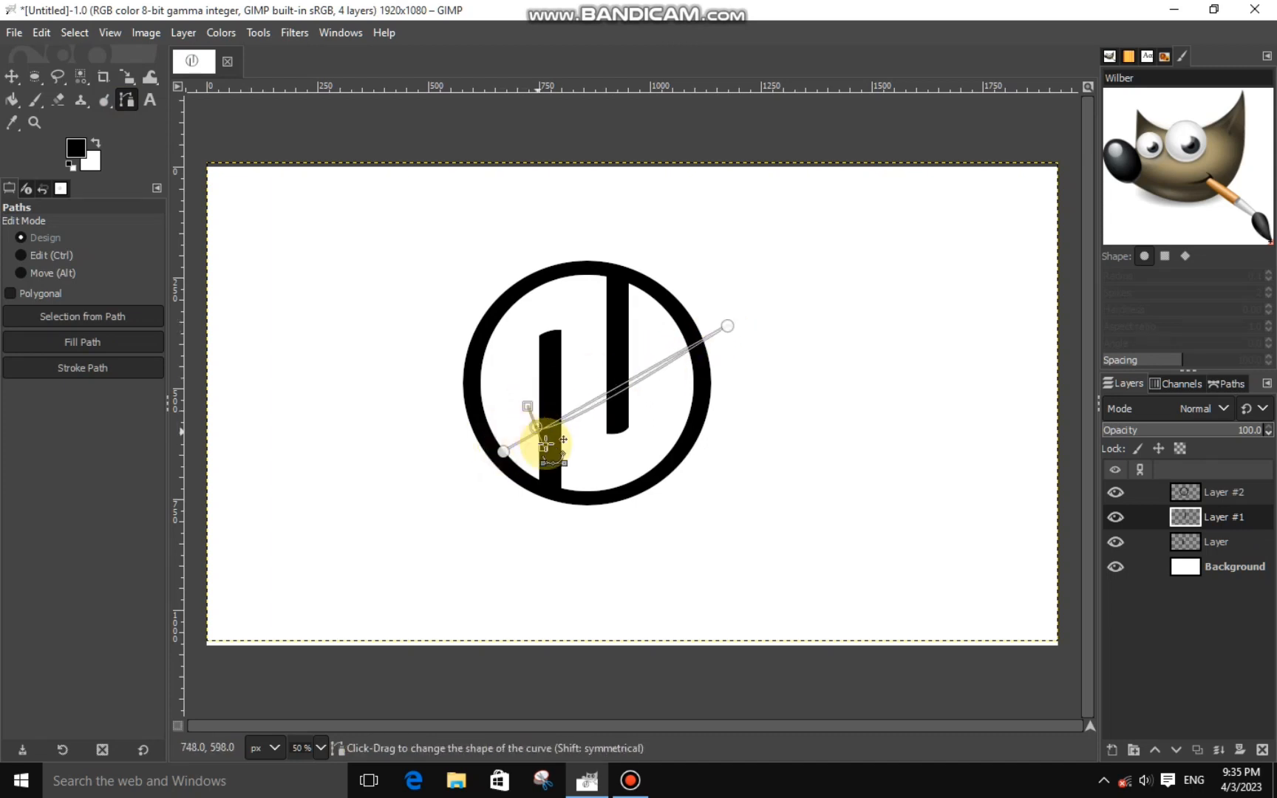
left_click_drag(533, 418, 509, 378)
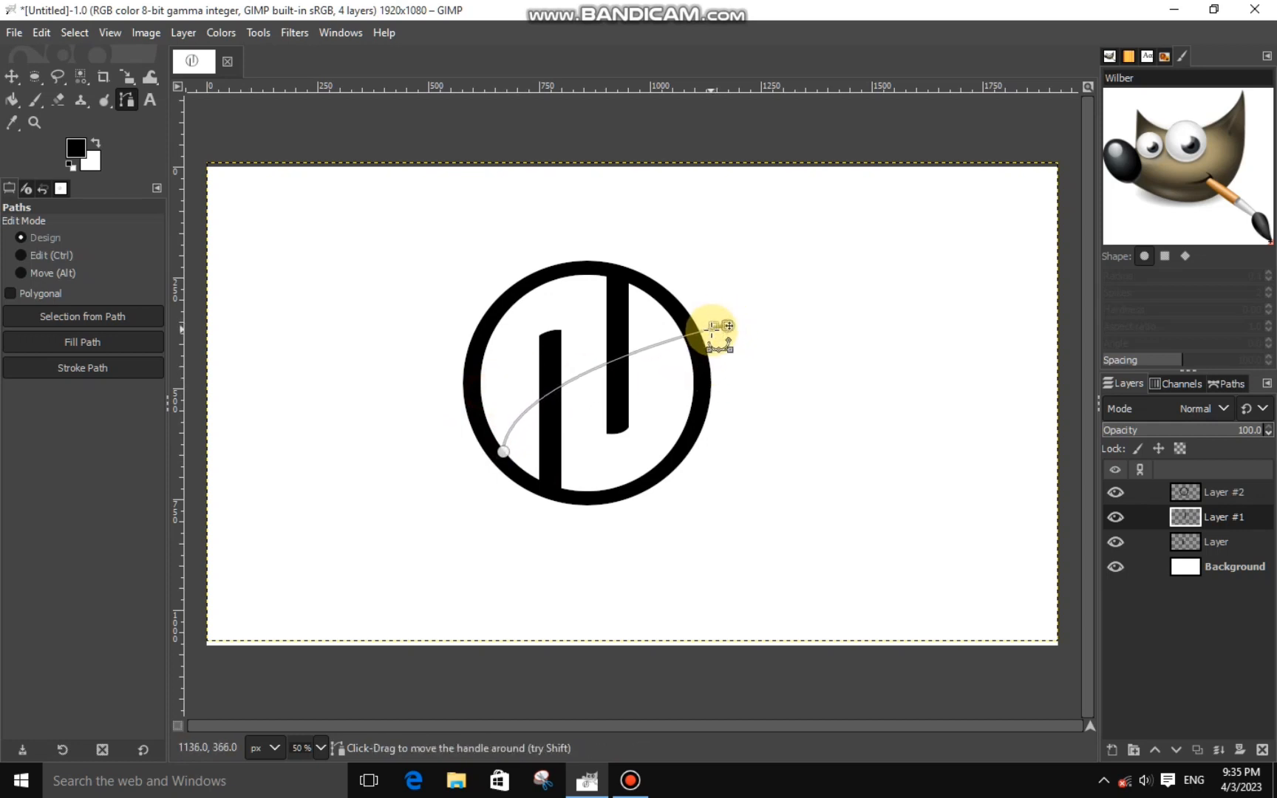
left_click_drag(711, 325, 659, 355)
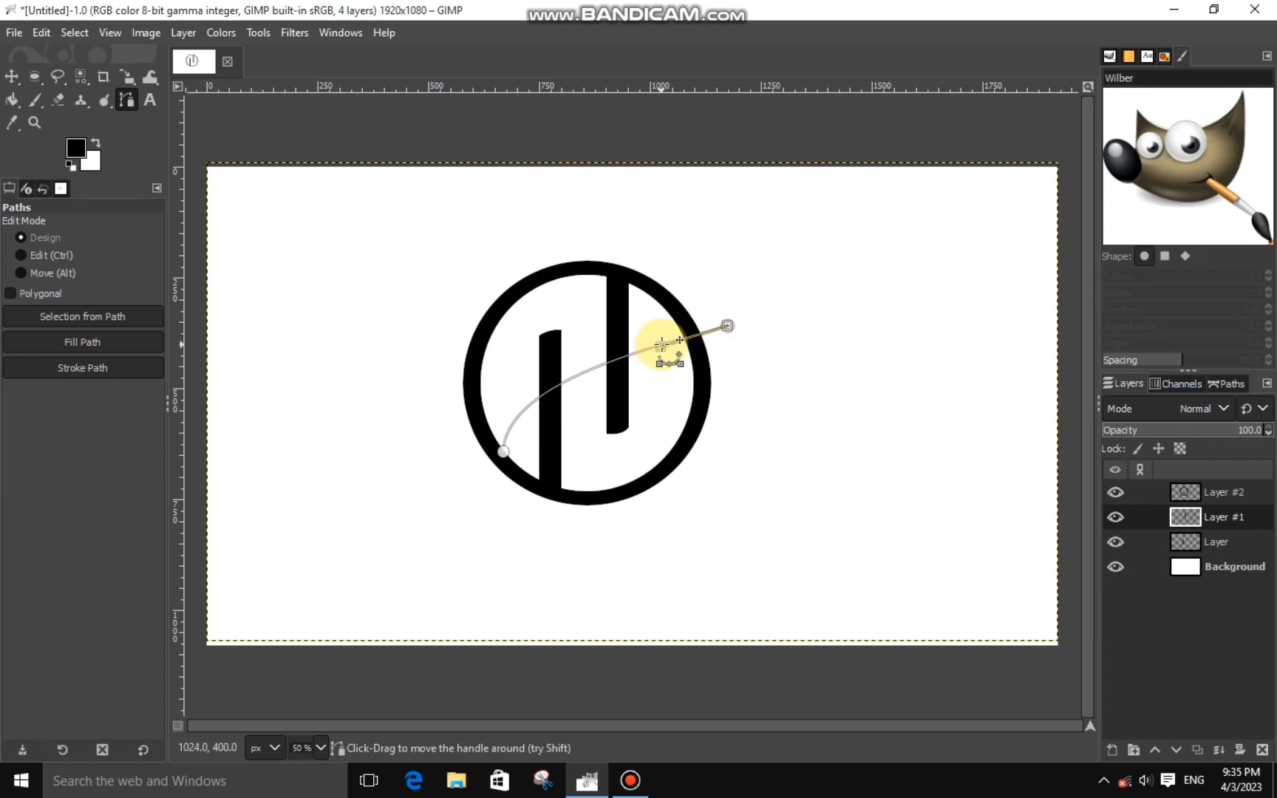
left_click(505, 452)
left_click_drag(505, 452, 548, 369)
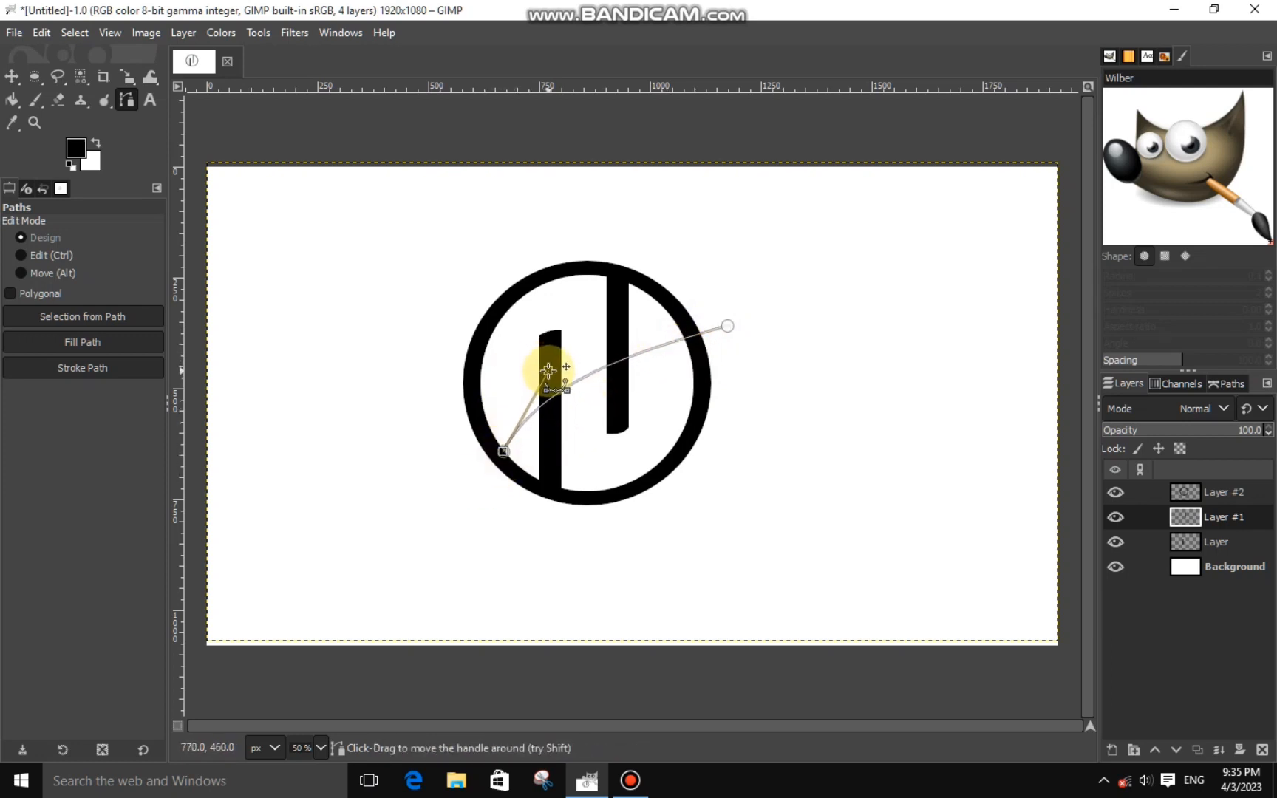
left_click(610, 408)
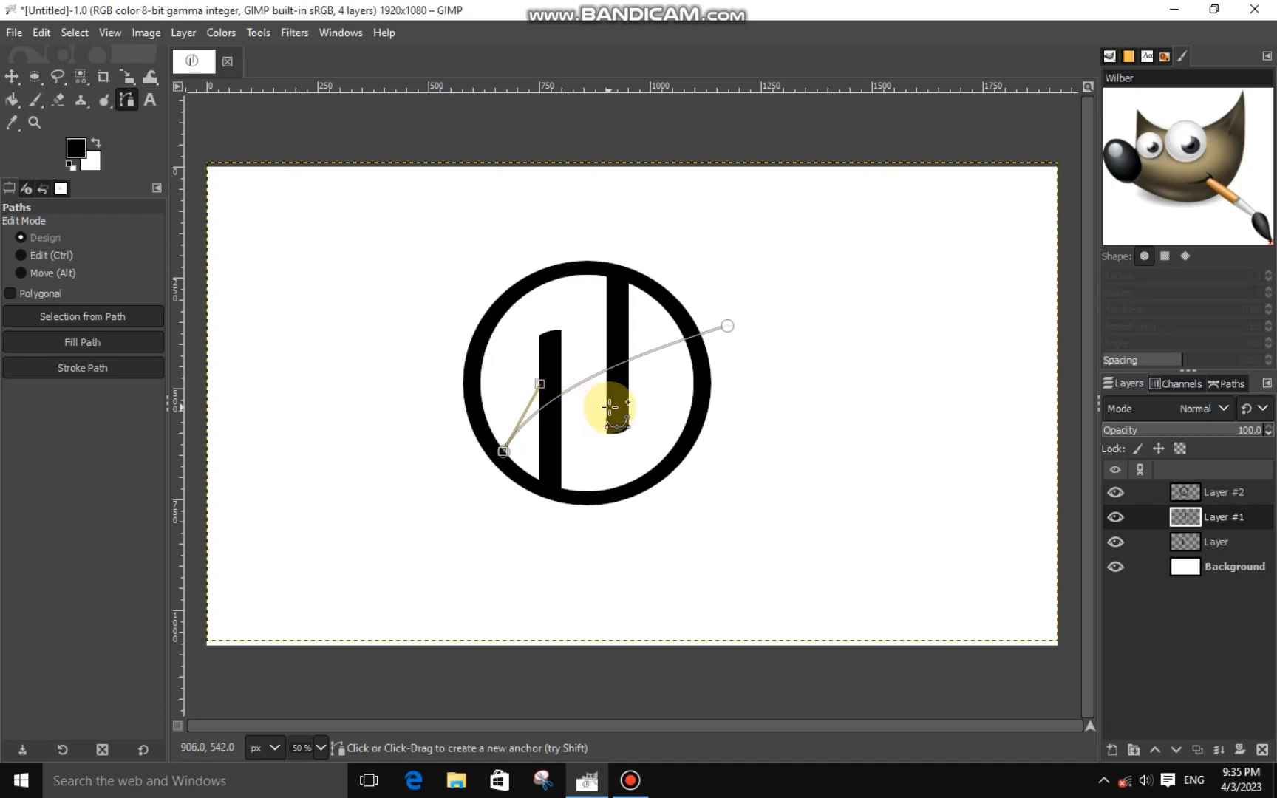
key("ctrl+z")
Add an anchor just below the path's start and close the path to its far tip with a second curve, forming a tapered swoosh
left_click(504, 452)
left_click(515, 467)
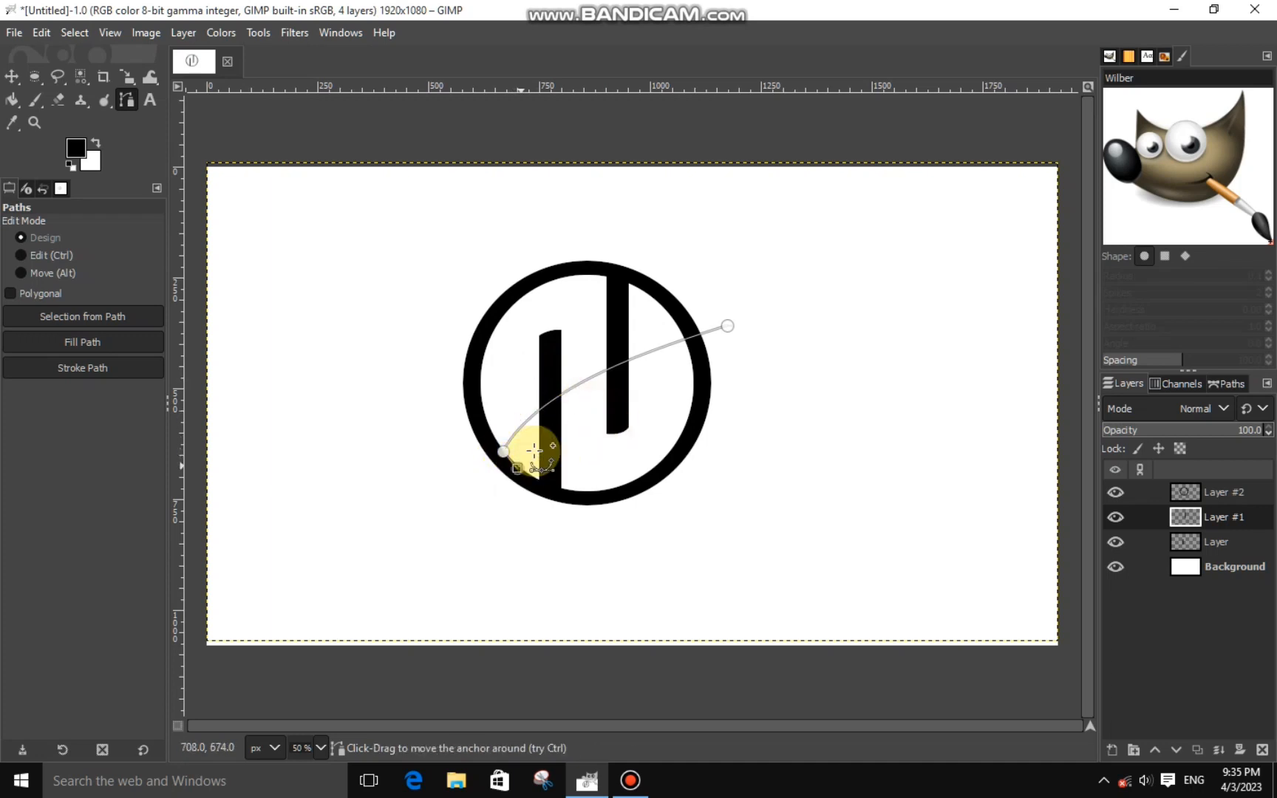
left_click(729, 327, "ctrl")
left_click_drag(575, 429, 524, 403)
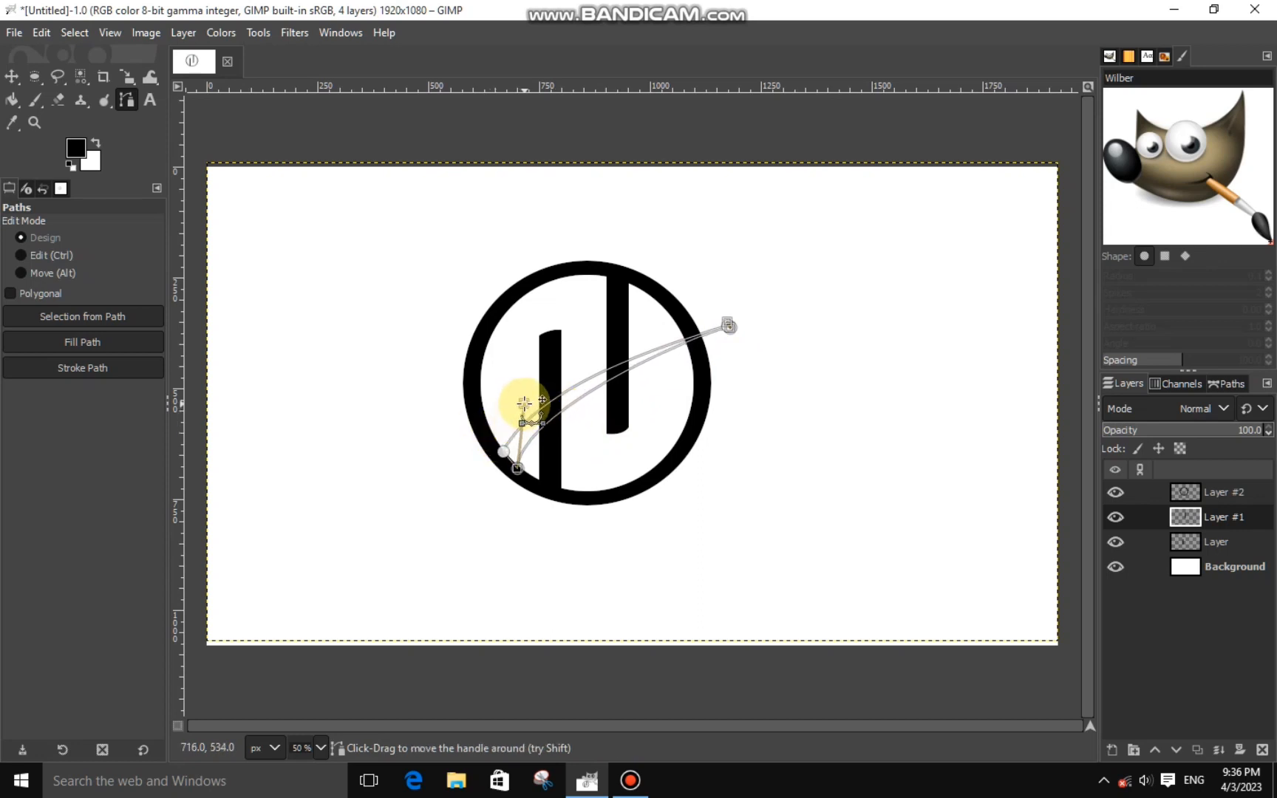
scroll(723, 342, "up", 3)
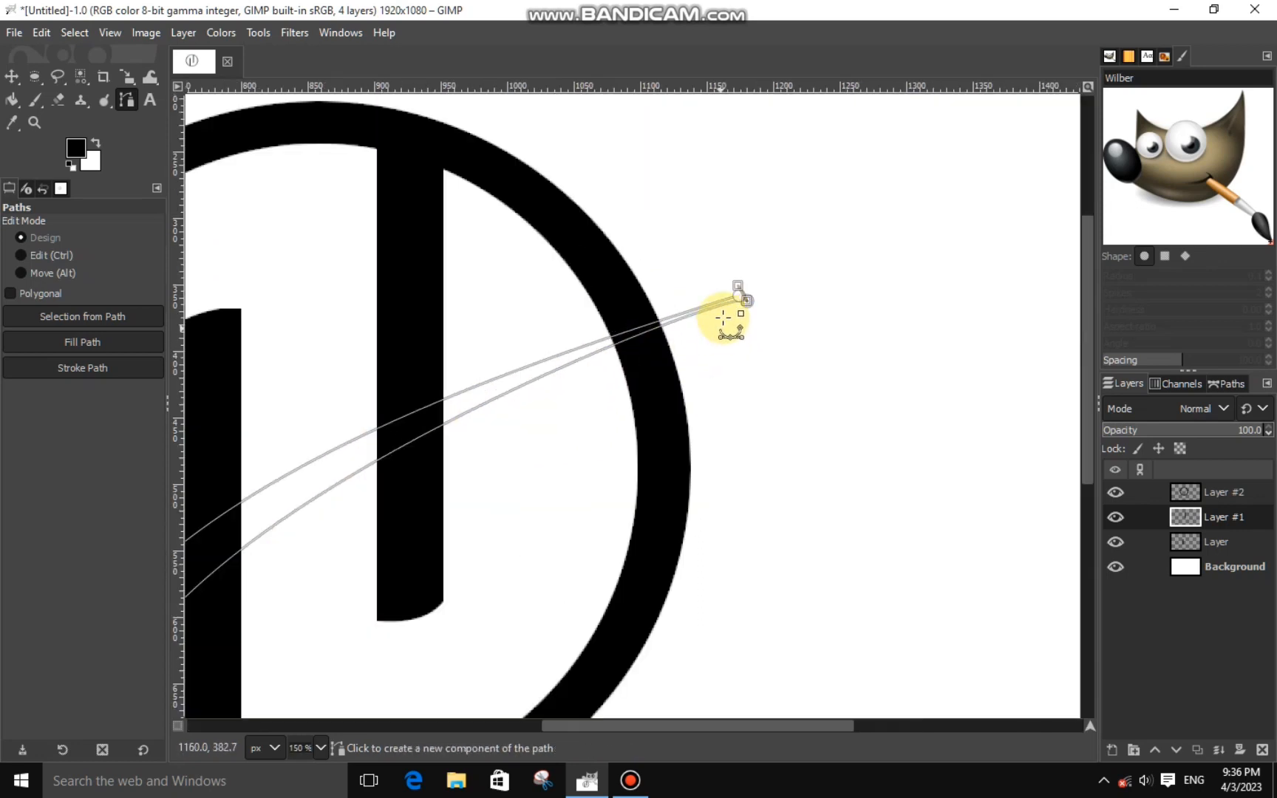
mouse_move(739, 283)
left_mouse_down()
mouse_move(711, 291)
mouse_move(741, 298)
mouse_move(701, 302)
mouse_move(746, 416)
left_mouse_up()
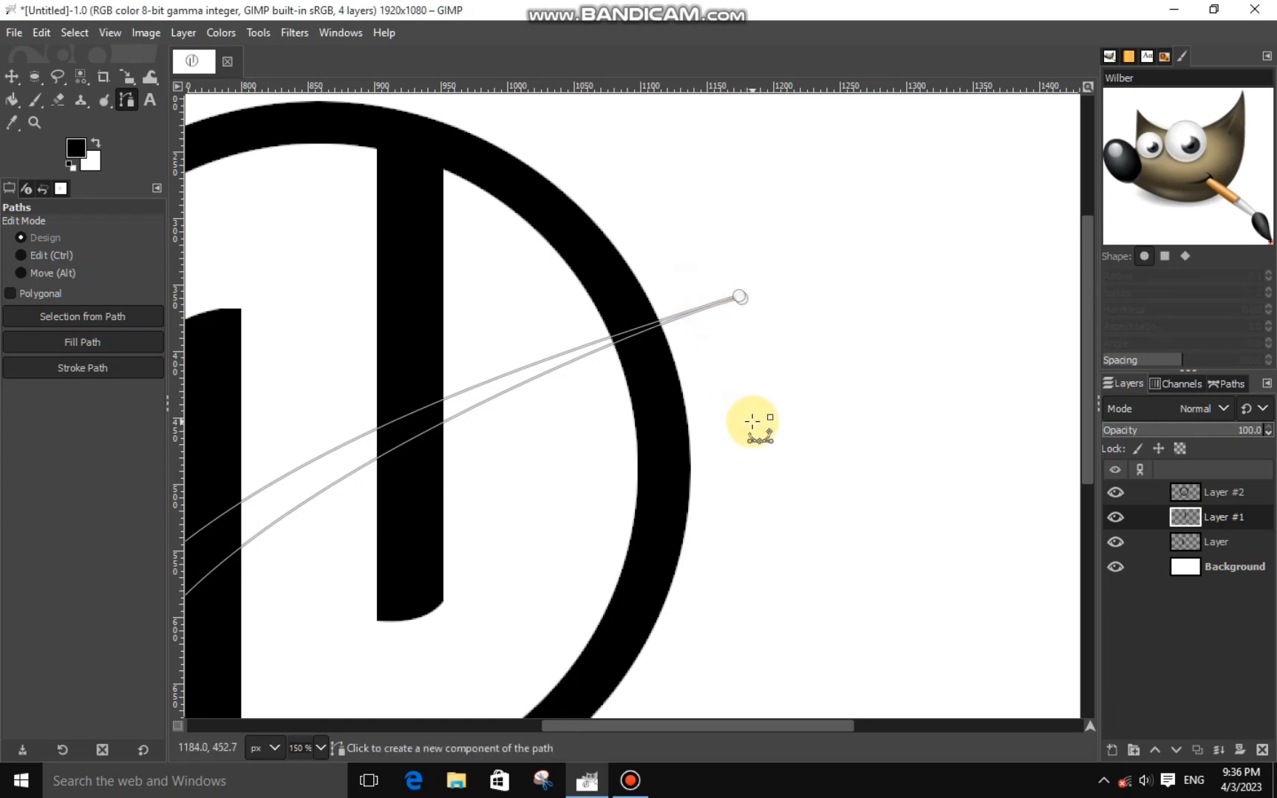
scroll(753, 422, "down", 2)
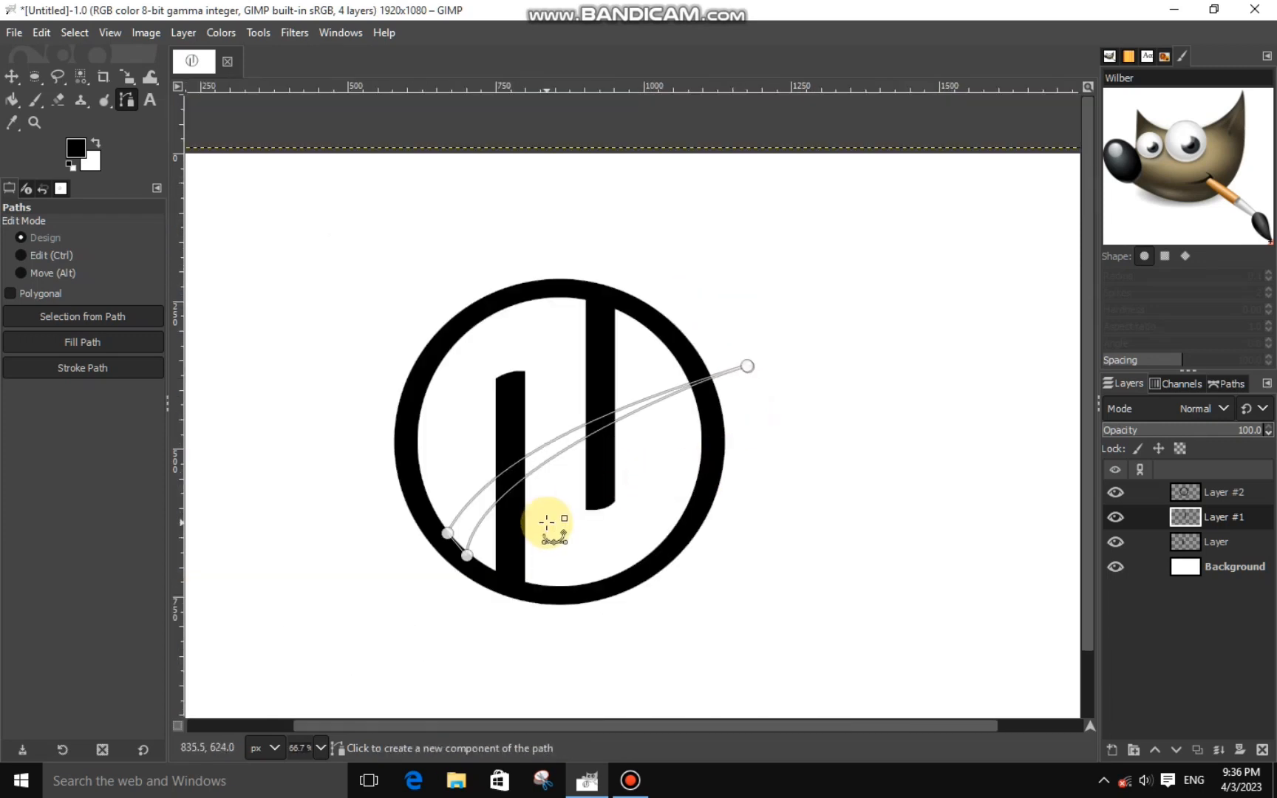
Fine-tune the swoosh path's upper-left starting anchor and curve handle so its wide end sits on the ring
left_click(446, 537)
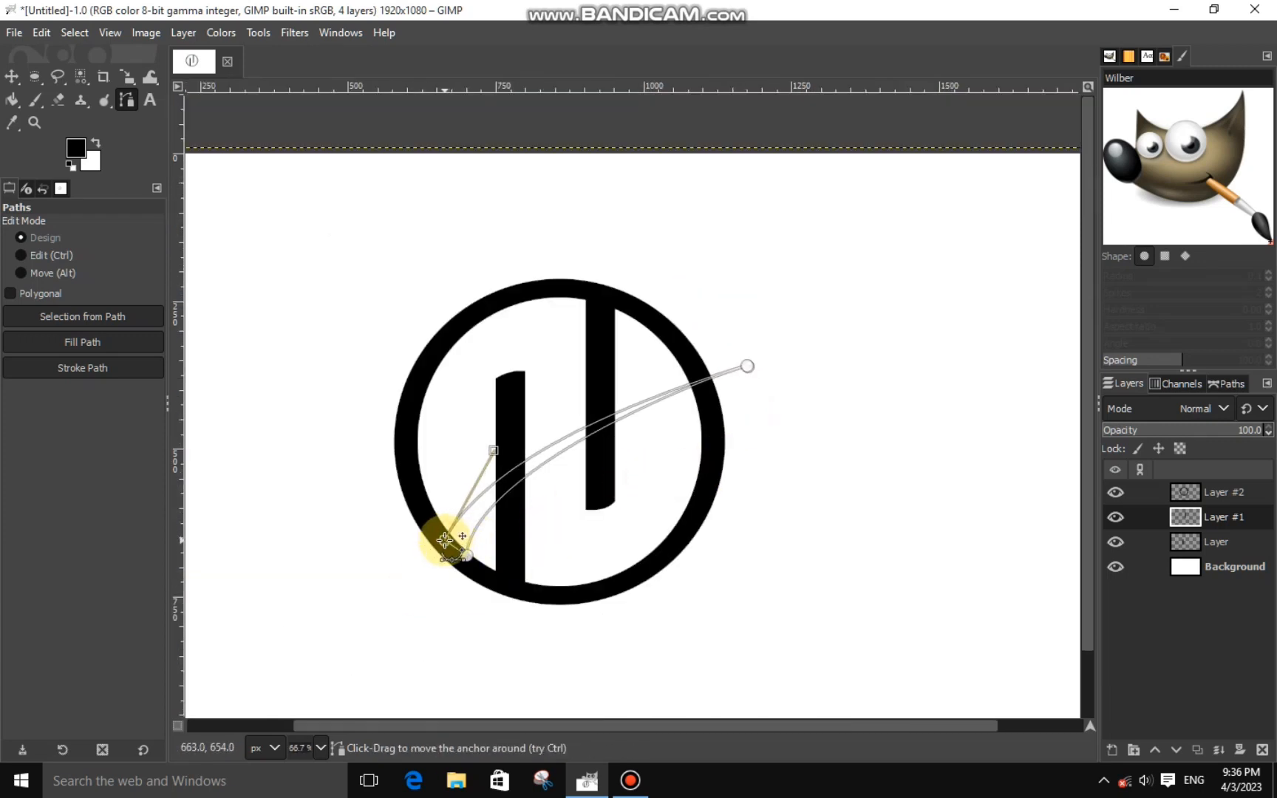
left_click_drag(491, 448, 493, 437)
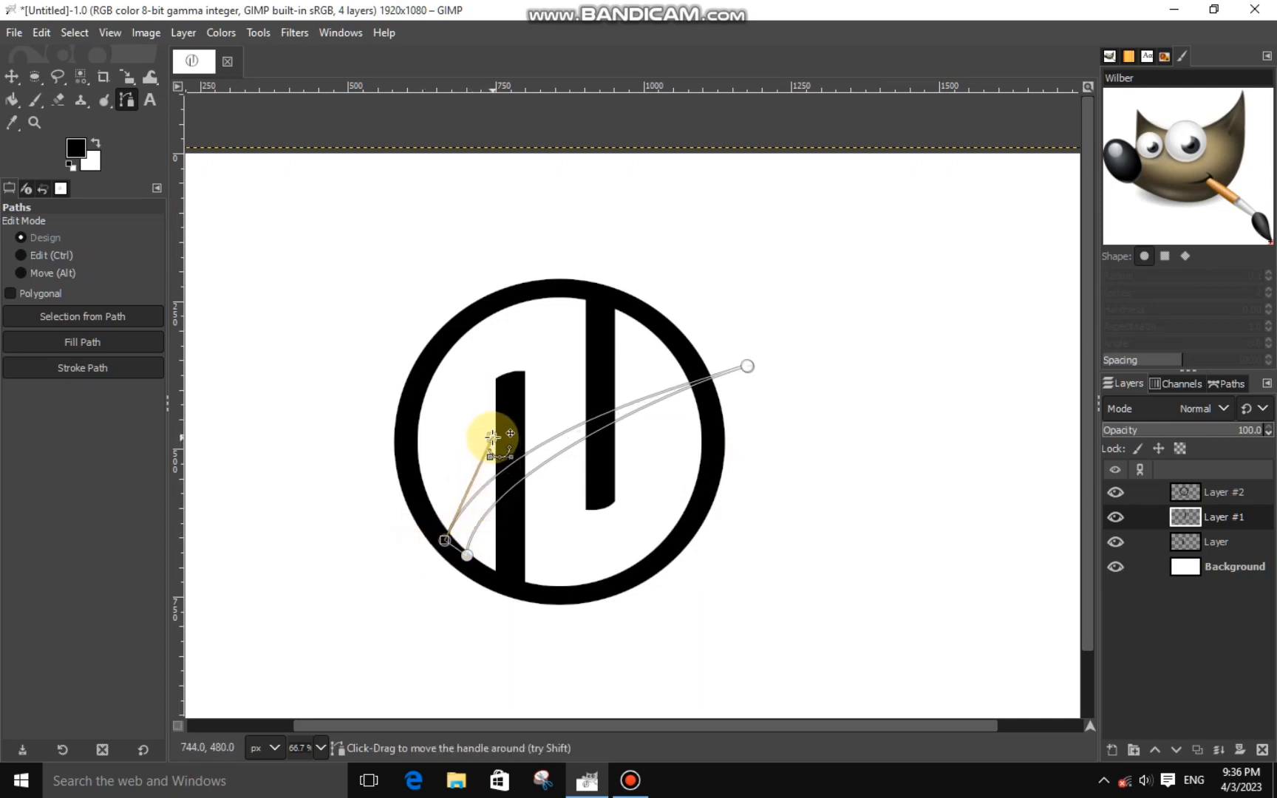
left_click(468, 558)
left_click_drag(468, 555, 575, 584)
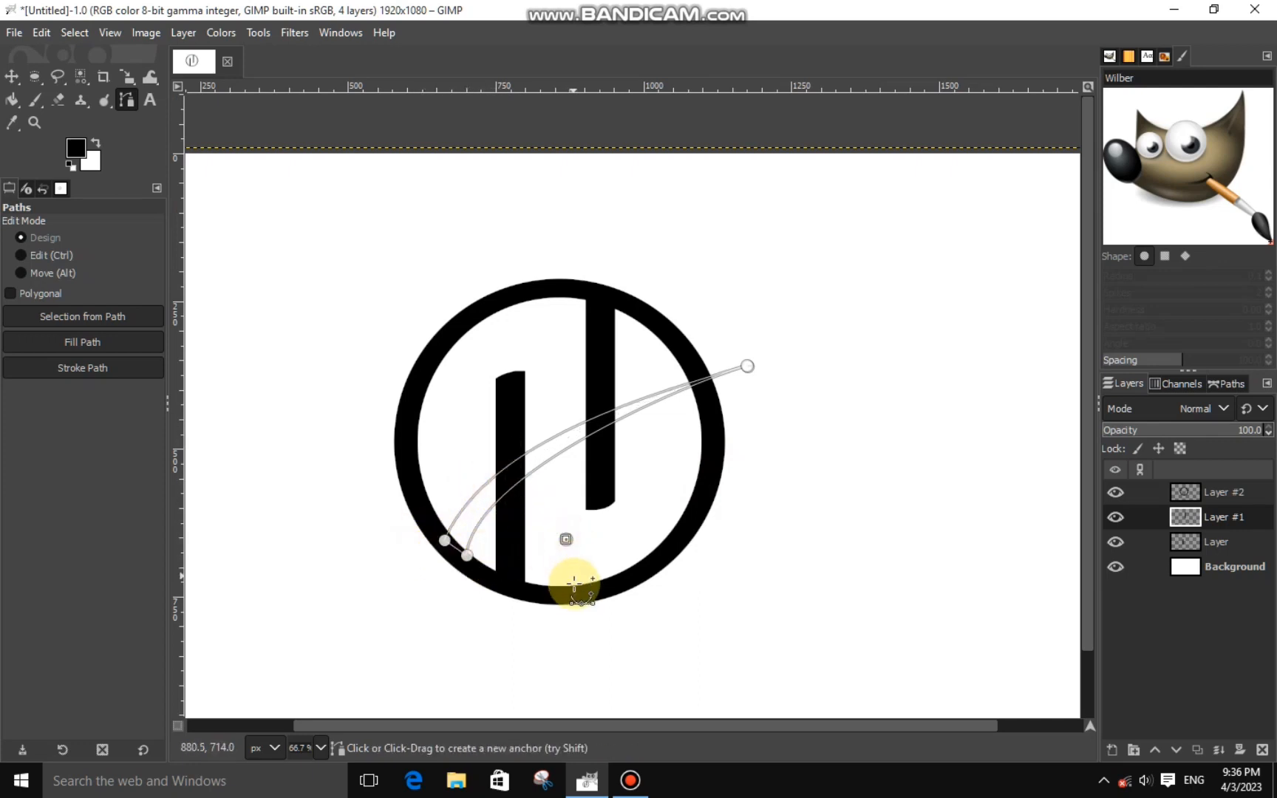
Add a new transparent layer above the others and convert the closed swoosh path to a selection
left_click(1111, 750)
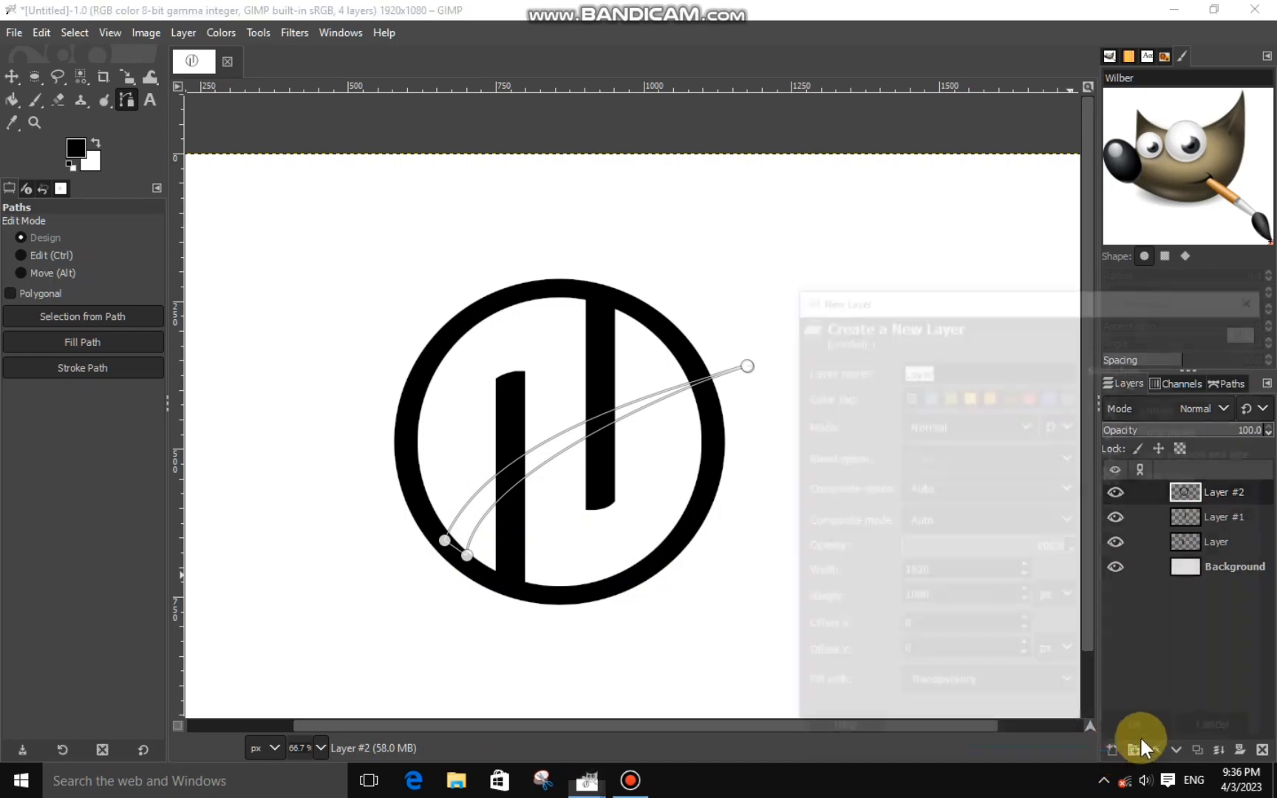
left_click(1140, 735)
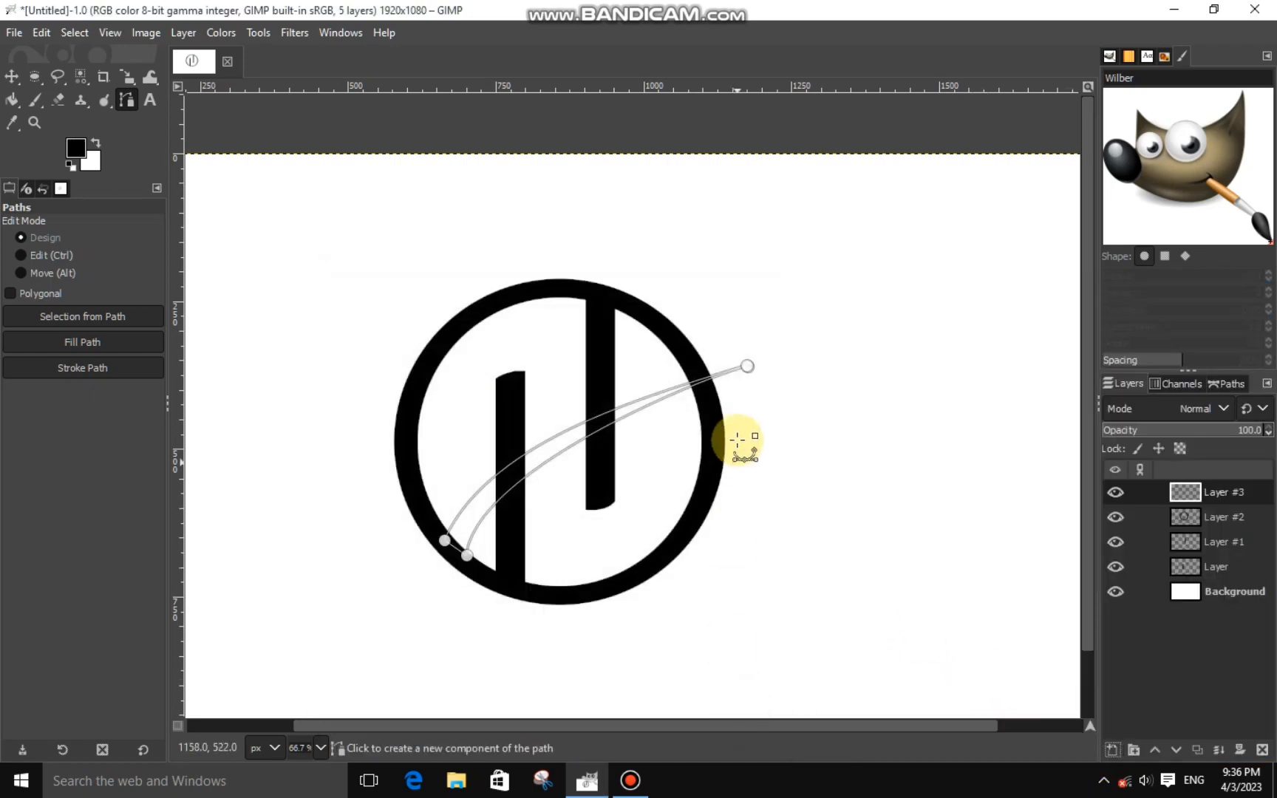
left_click(748, 366)
key("Delete")
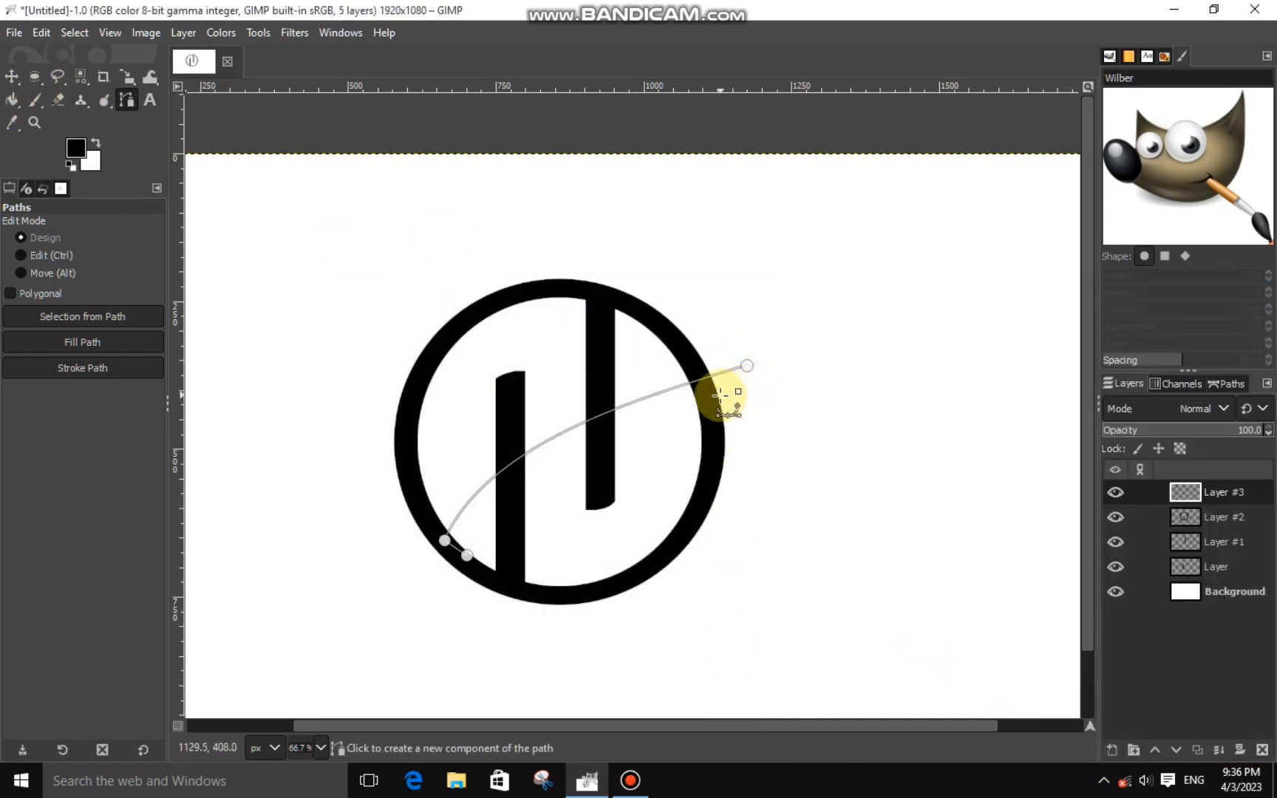
key("ctrl+z")
key("Return")
Fill the swoosh selection with the black foreground color, then clear the selection and the path display
right_click(605, 420)
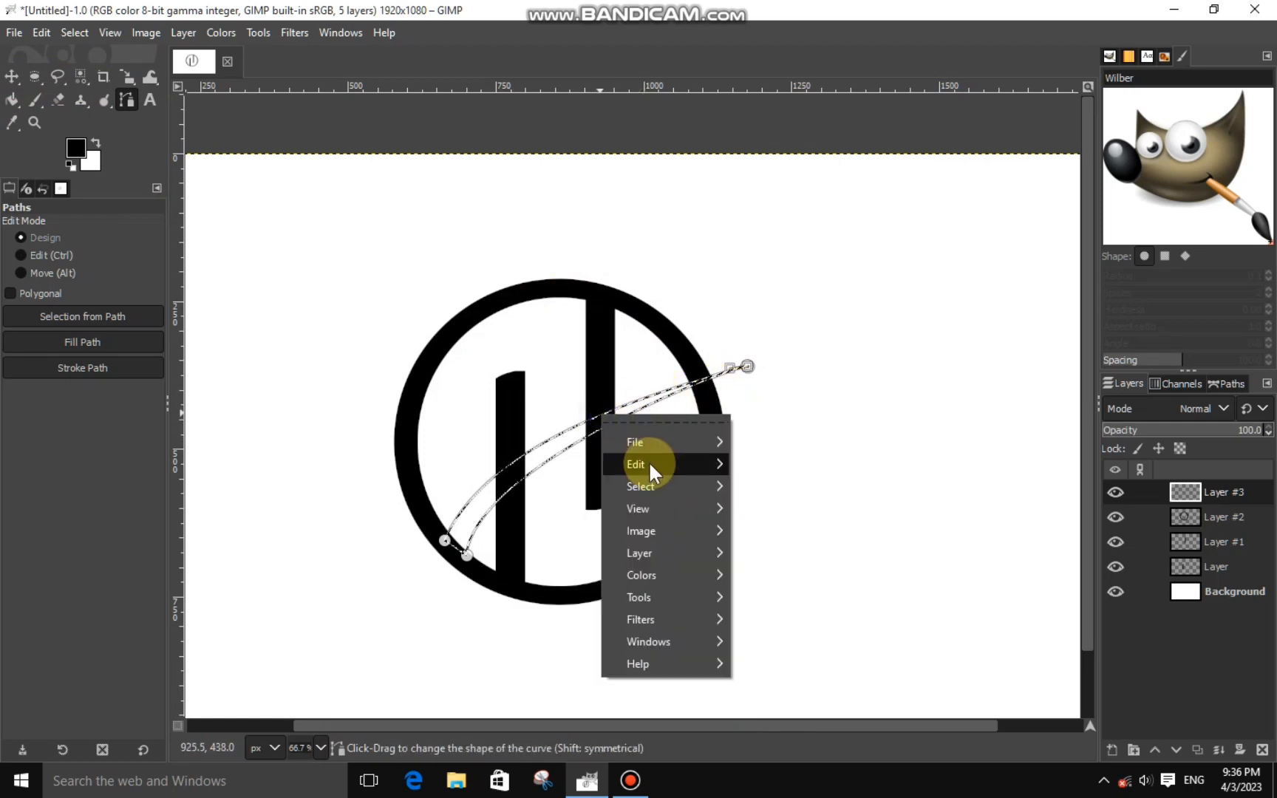
mouse_move(650, 464)
left_click(779, 518)
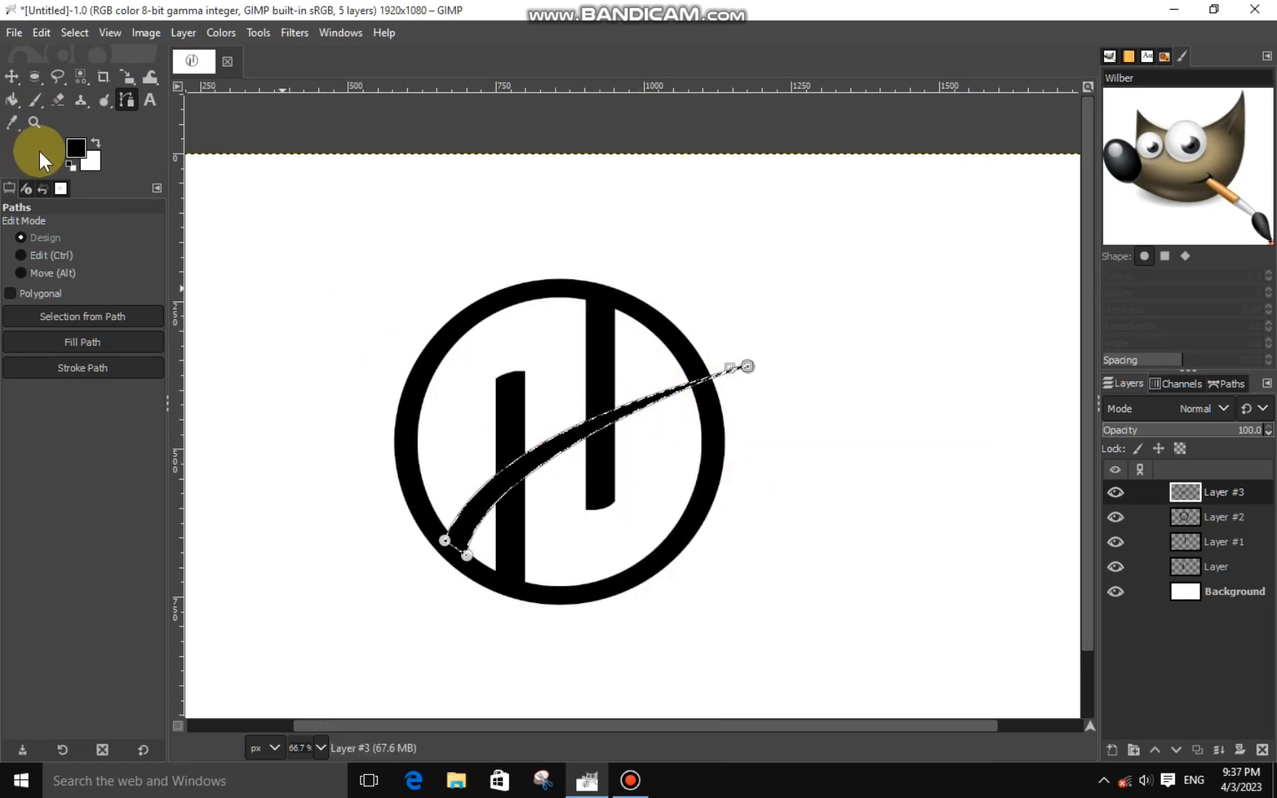
left_click(11, 76)
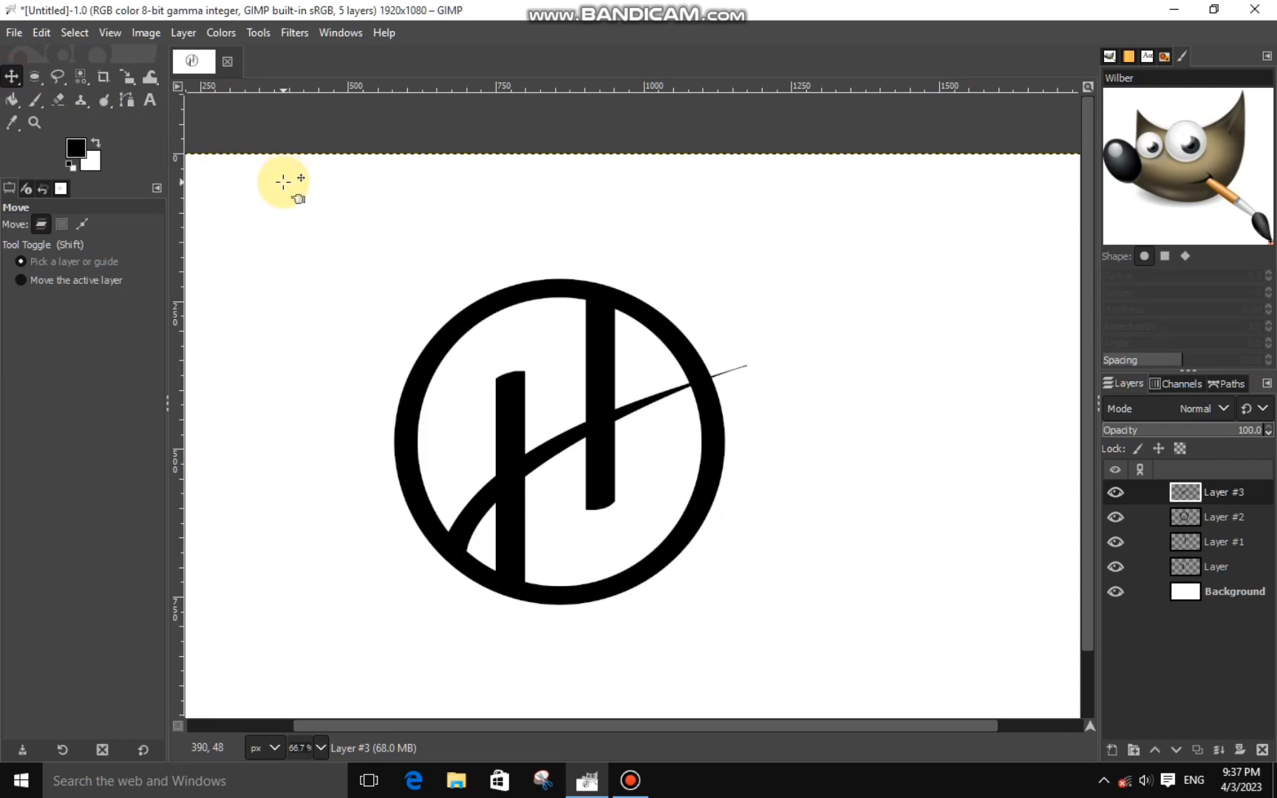
Select the black swoosh on Layer #3 by color
left_click(78, 80)
left_click(488, 499)
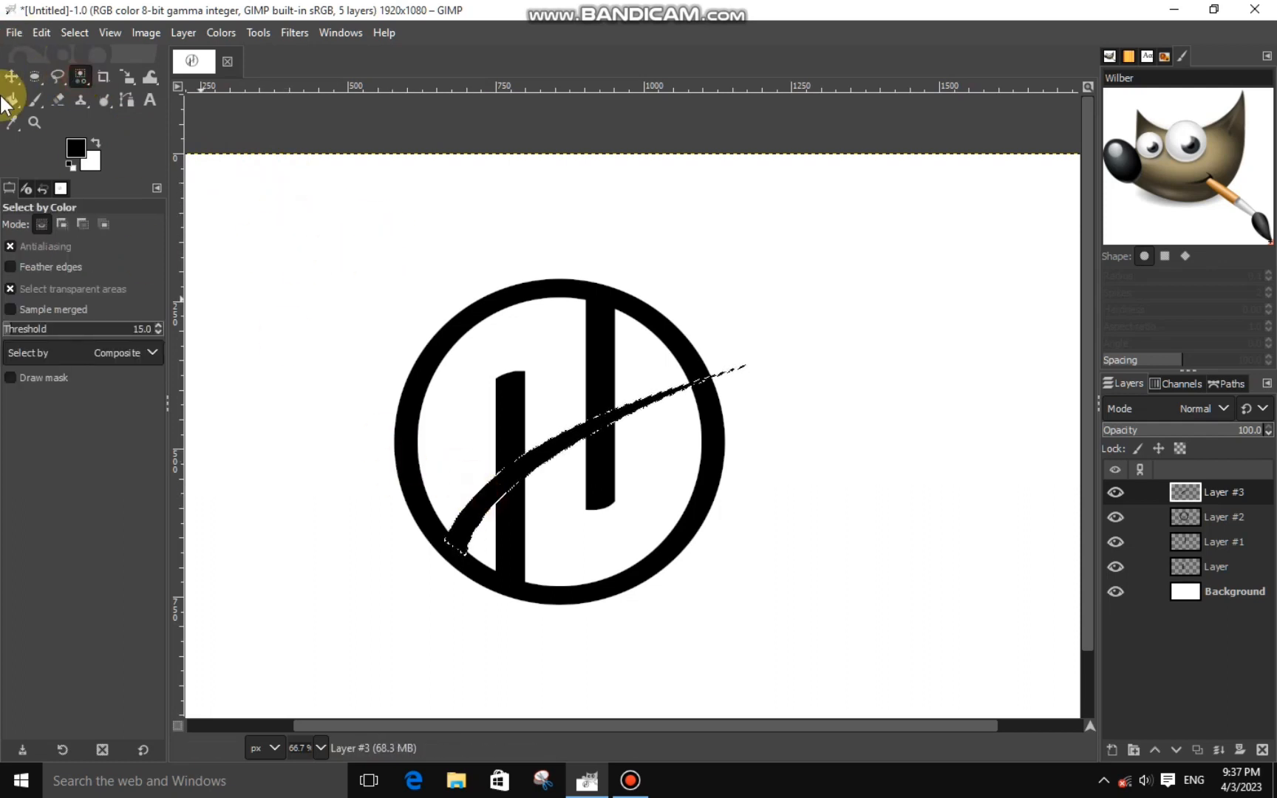
left_click(75, 33)
left_click(129, 294)
left_click(158, 312)
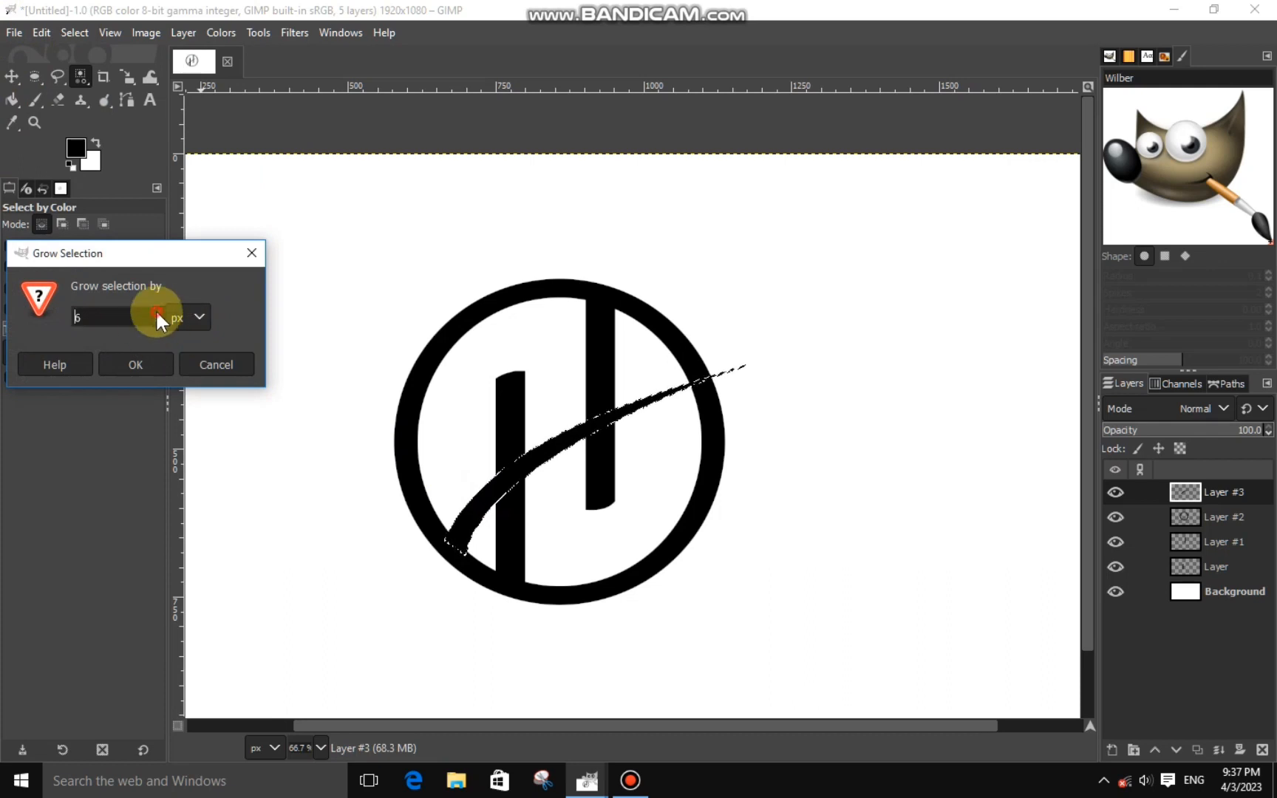
left_click(135, 364)
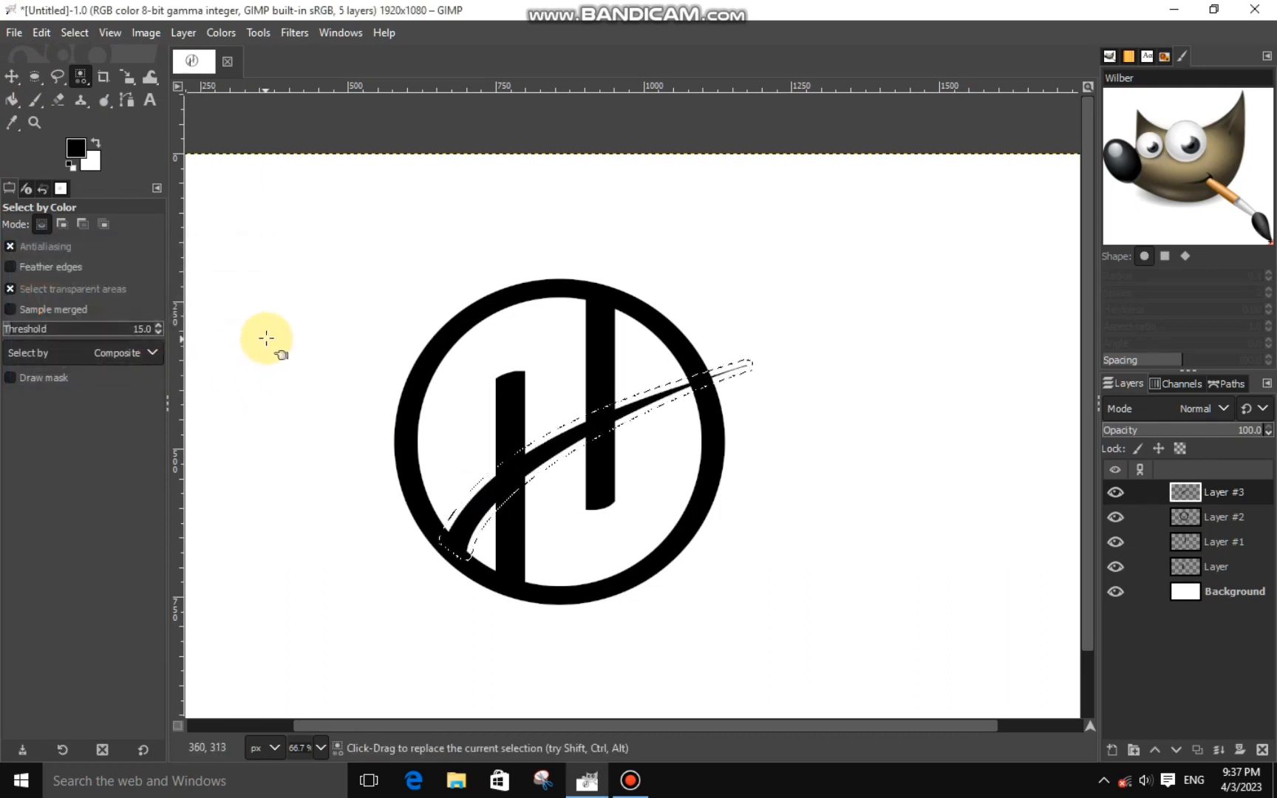
left_click(234, 292, "ctrl")
Grow the swoosh selection by 12 px
left_click(75, 33)
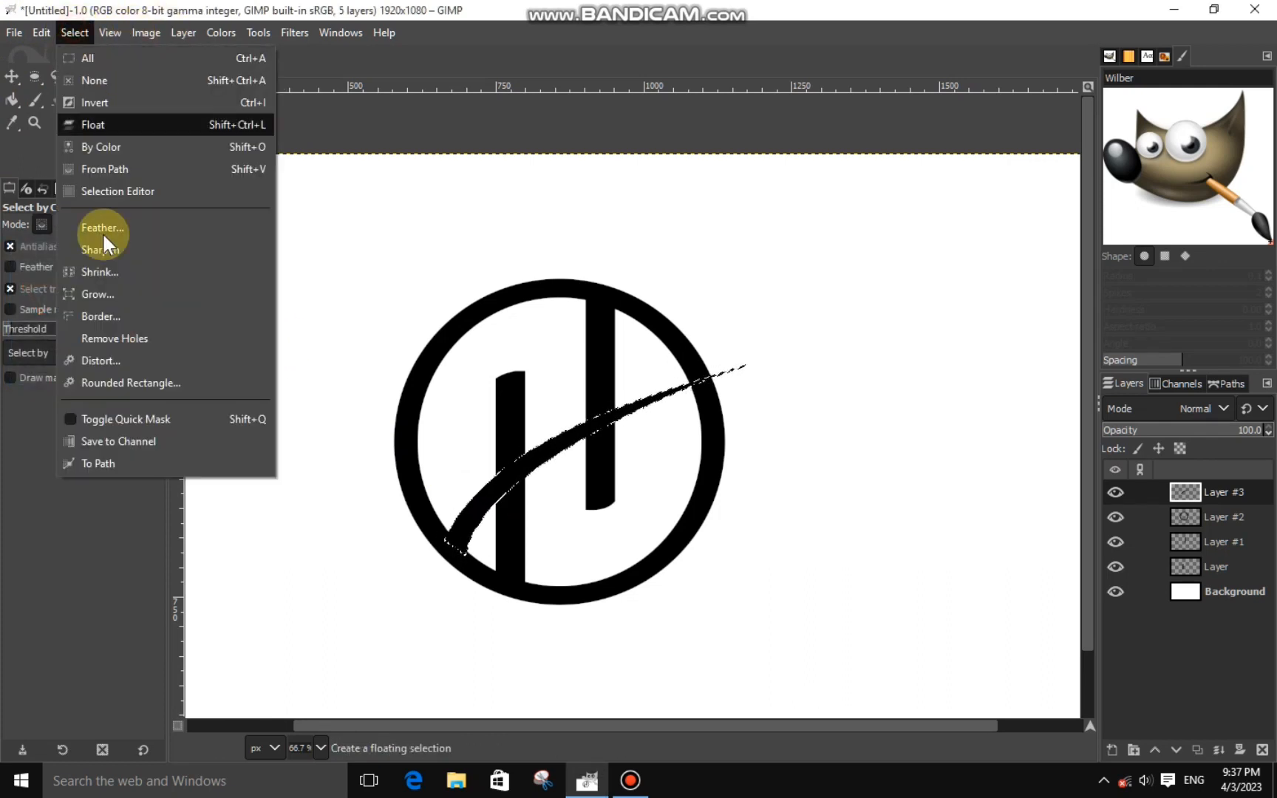
left_click(104, 294)
left_click(158, 309)
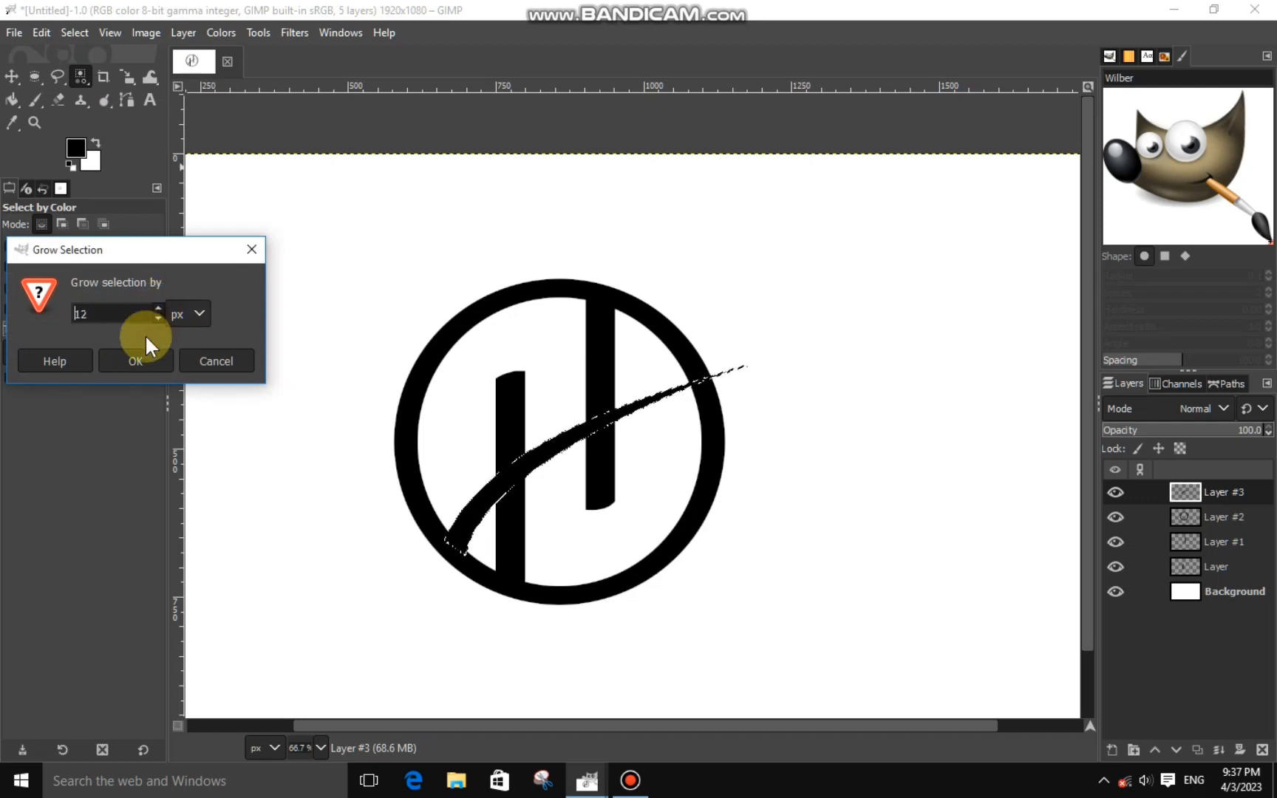
left_click(135, 361)
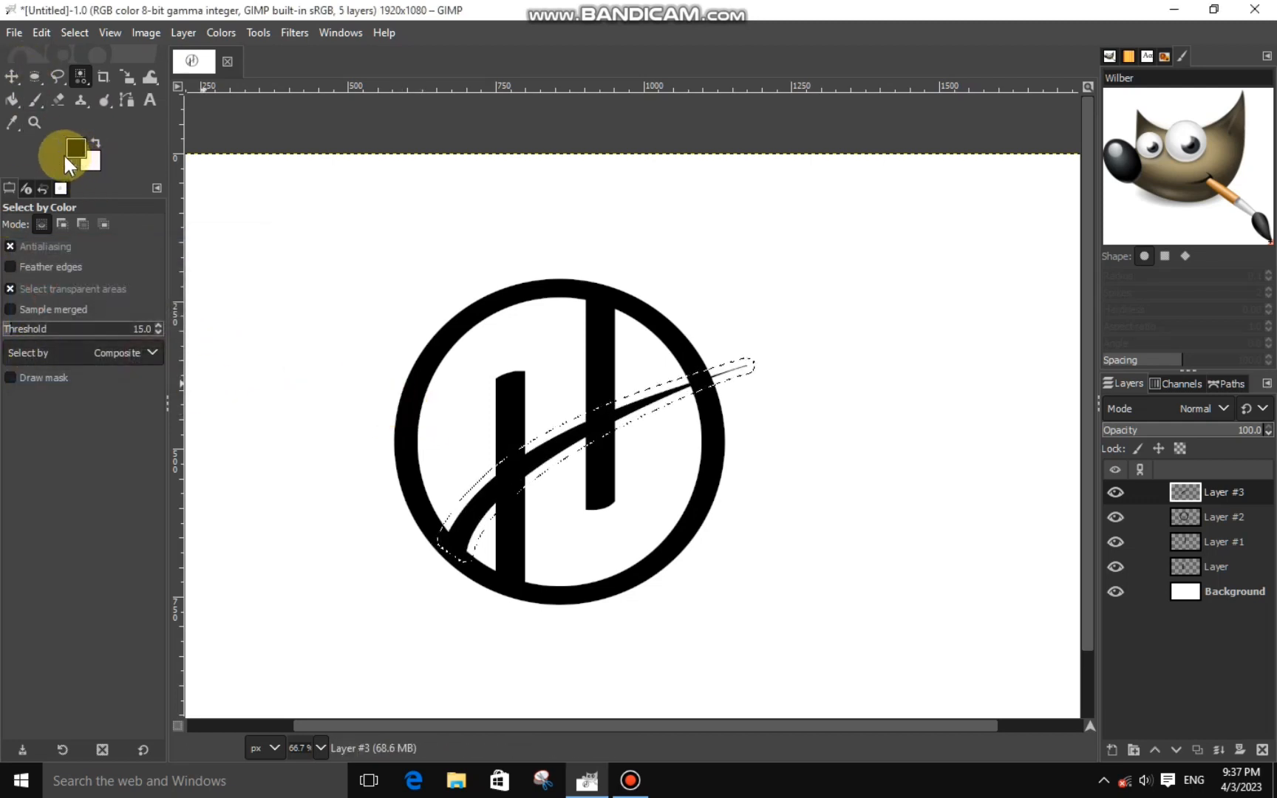
Set up the Eraser with the 2. Hardness 100 brush at size 51
left_click(58, 99)
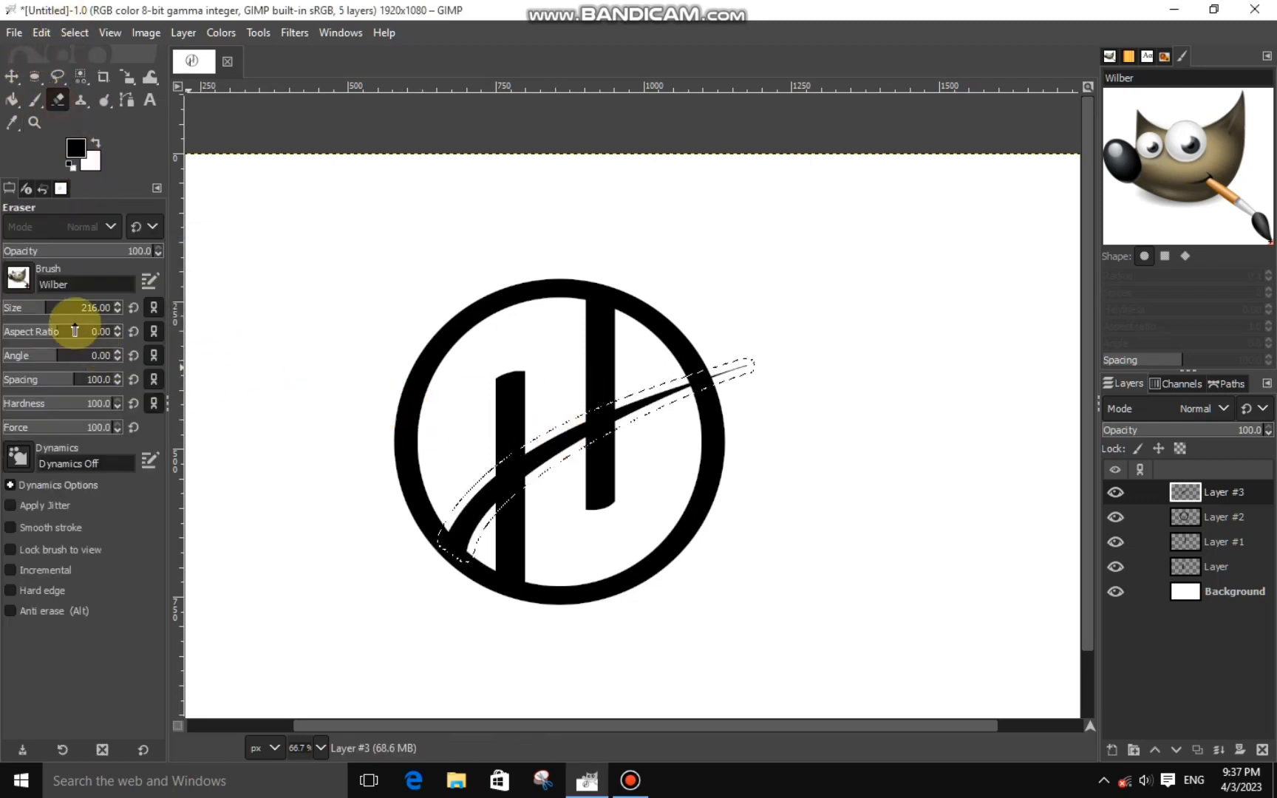
left_click(18, 277)
left_click(43, 331)
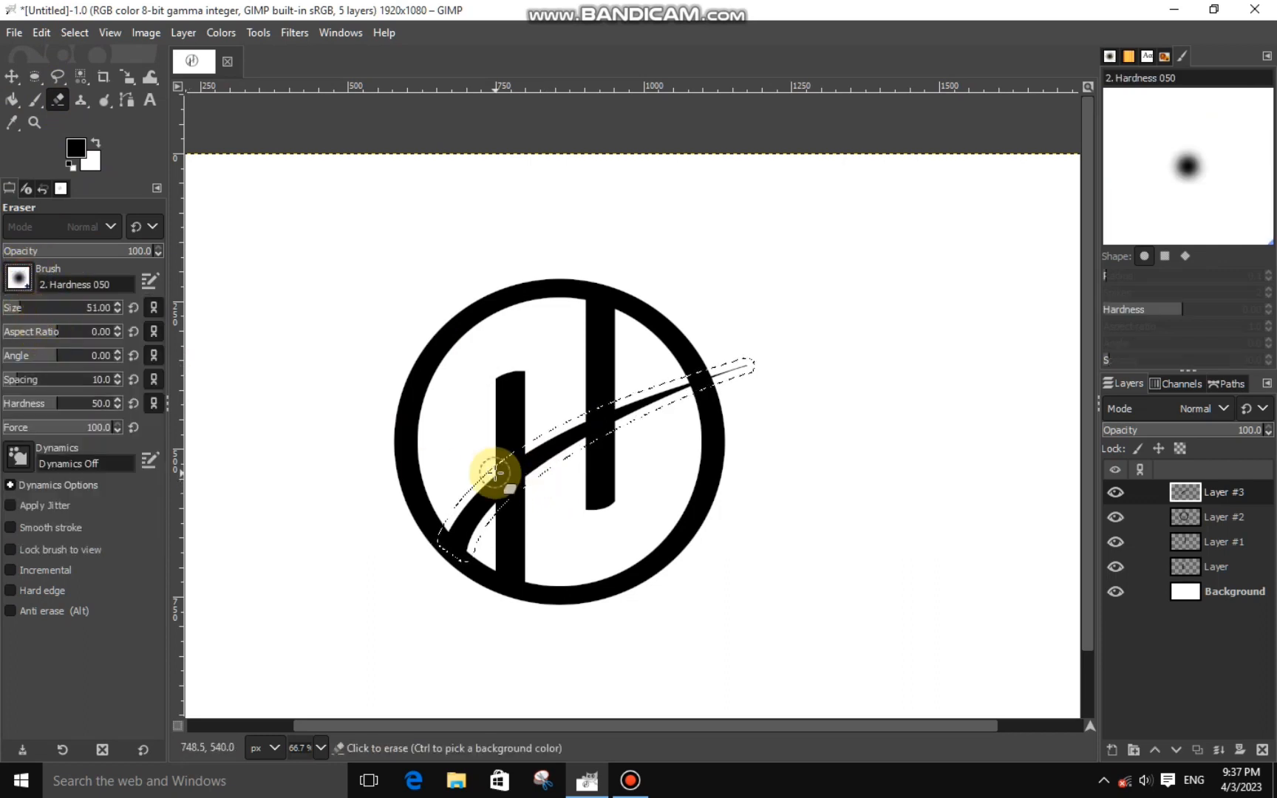
left_click(18, 281)
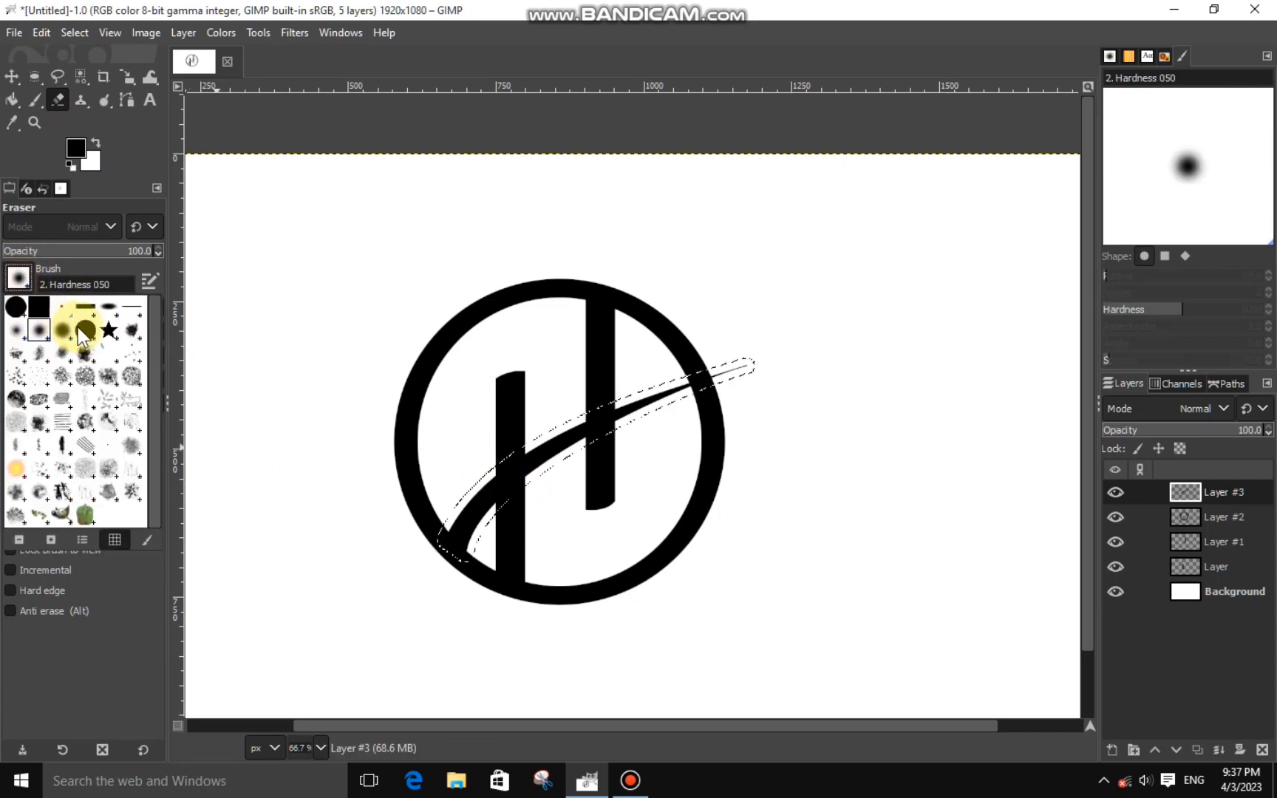
left_click(78, 327)
On the layer named Layer, erase the left bar inside the selection along the swoosh's upper side
scroll(485, 465, "up", 2)
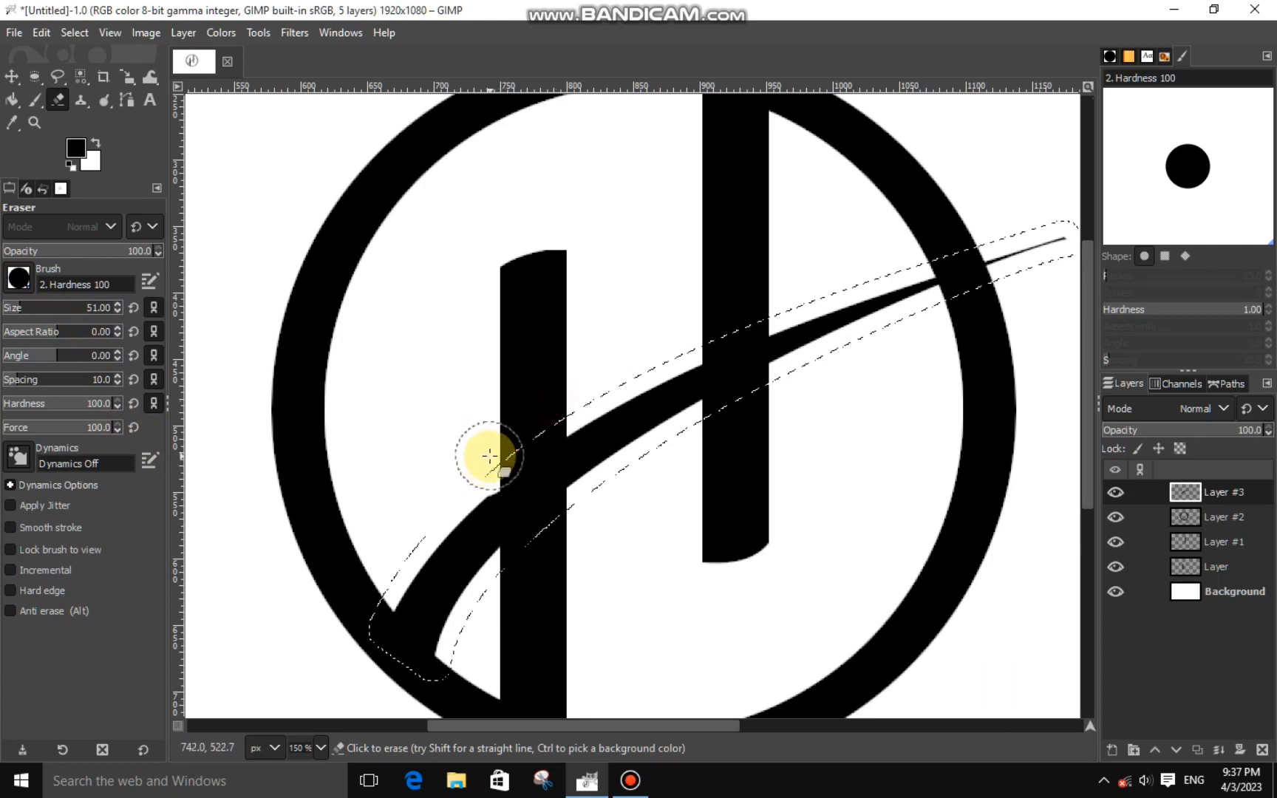
left_click(1197, 517)
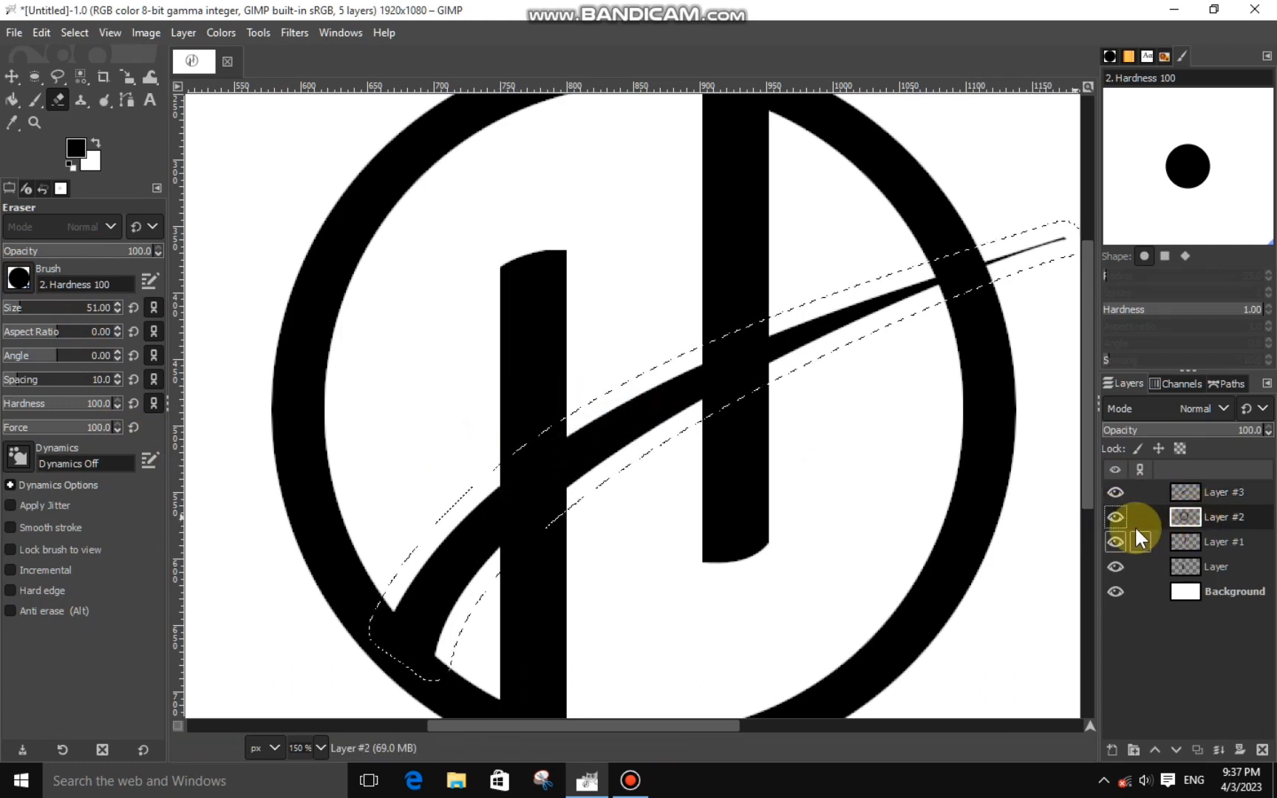
left_click(1142, 567)
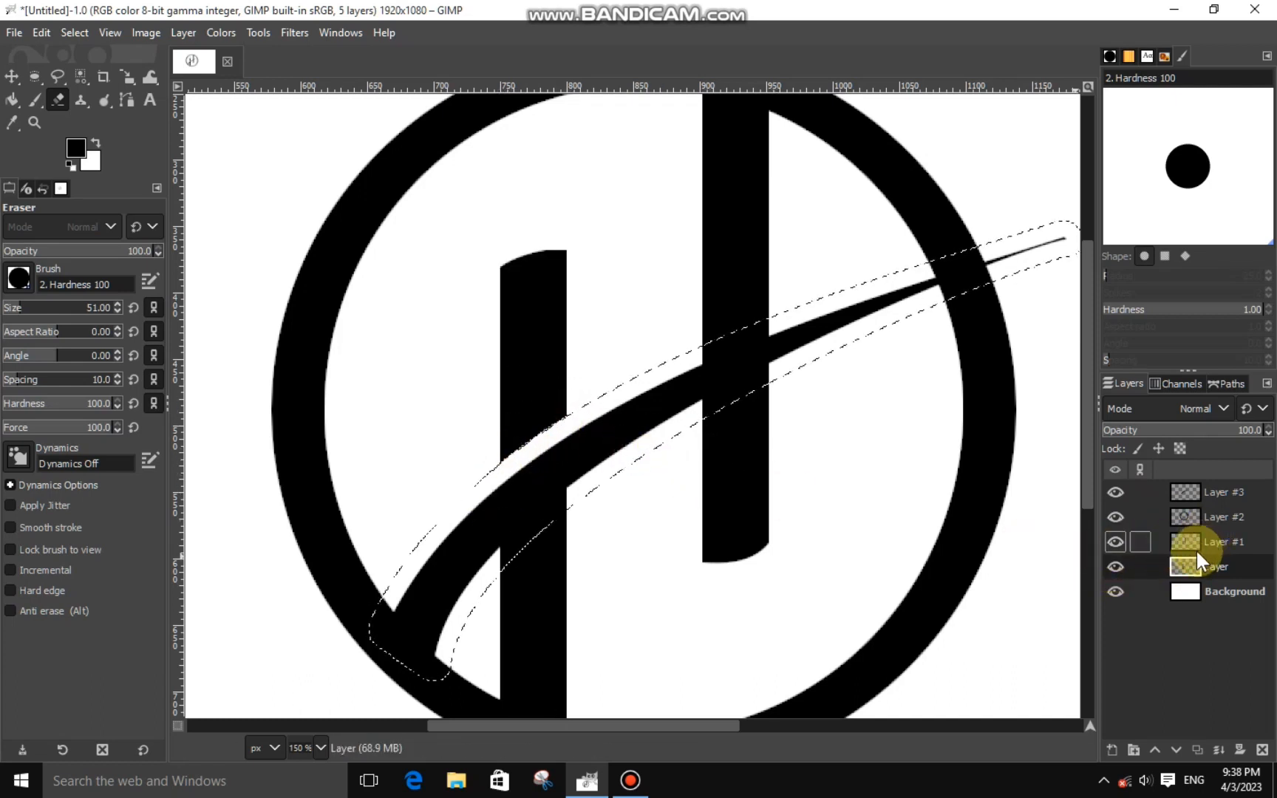
On Layer #1, erase the right bar inside the selection along the swoosh's upper side
left_click(1197, 550)
left_click(1113, 542)
left_click(1113, 542)
left_click_drag(791, 324, 666, 350)
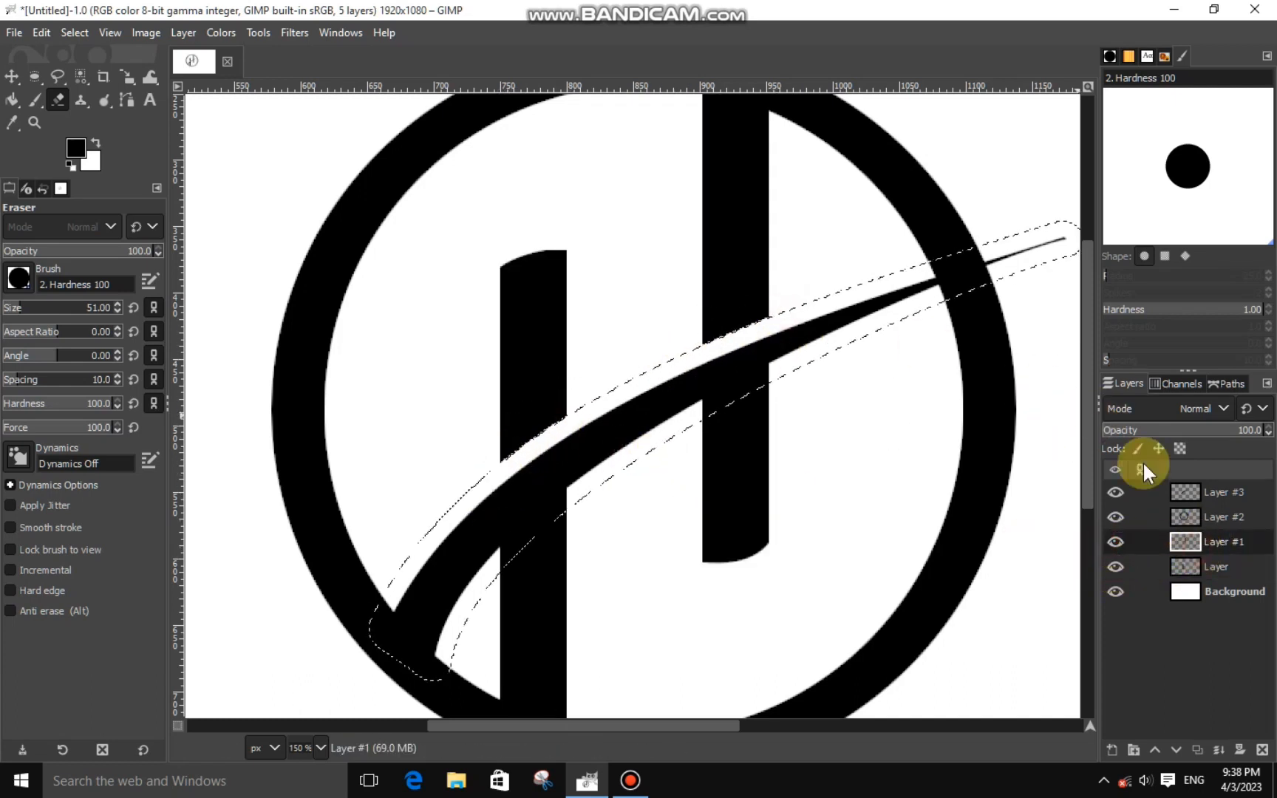
On Layer #2, erase the ring inside the selection along the swoosh's upper side at both crossings
left_click(1132, 516)
left_click(1115, 517)
left_click(1116, 517)
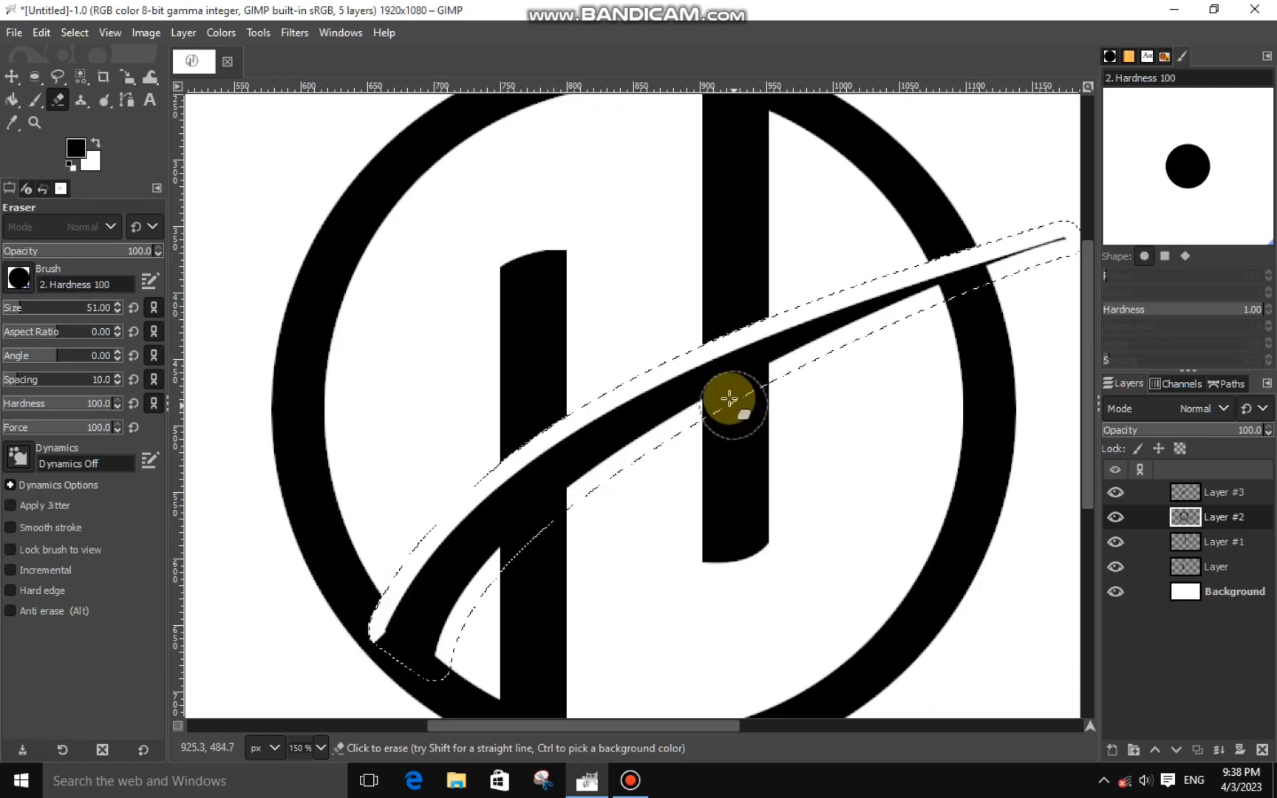
Clear the selection and outline a narrow four-point path across the ring beside the swoosh's lower-left end
key("ctrl+shift+a")
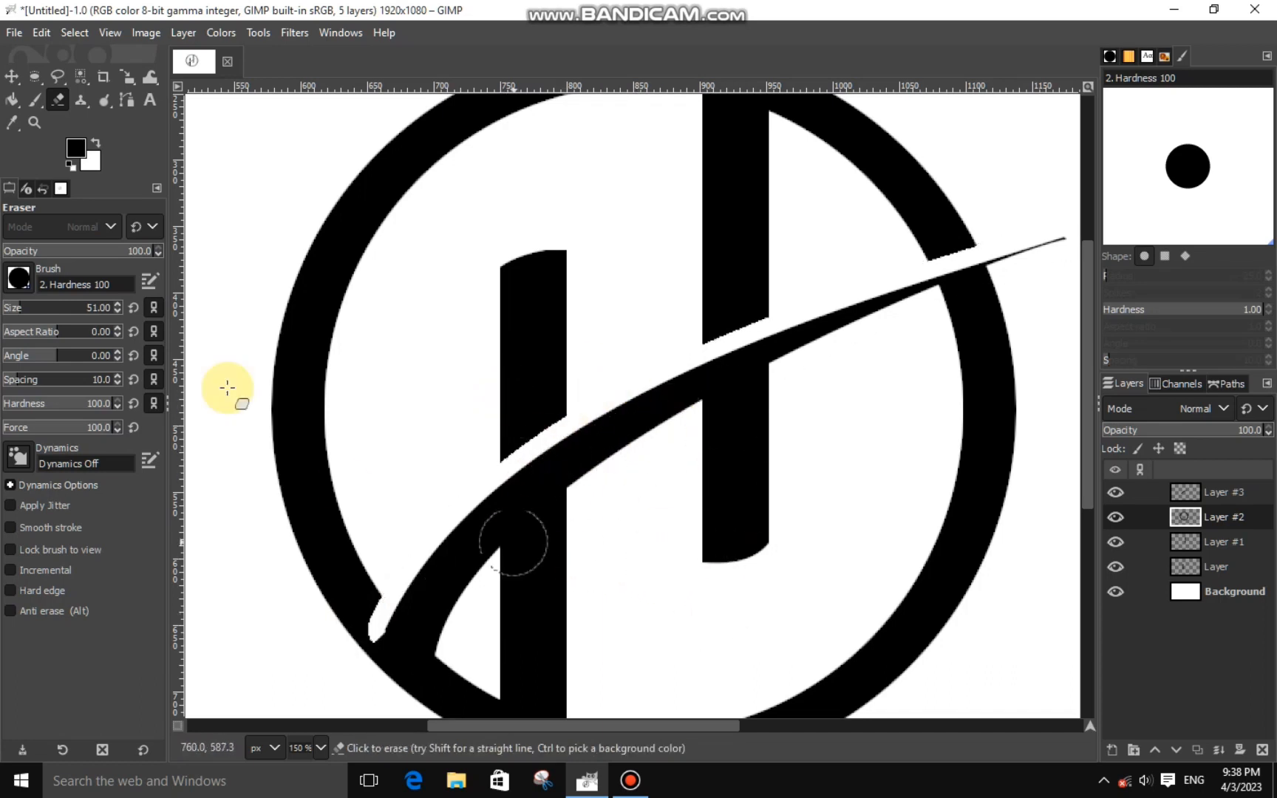
left_click(127, 107)
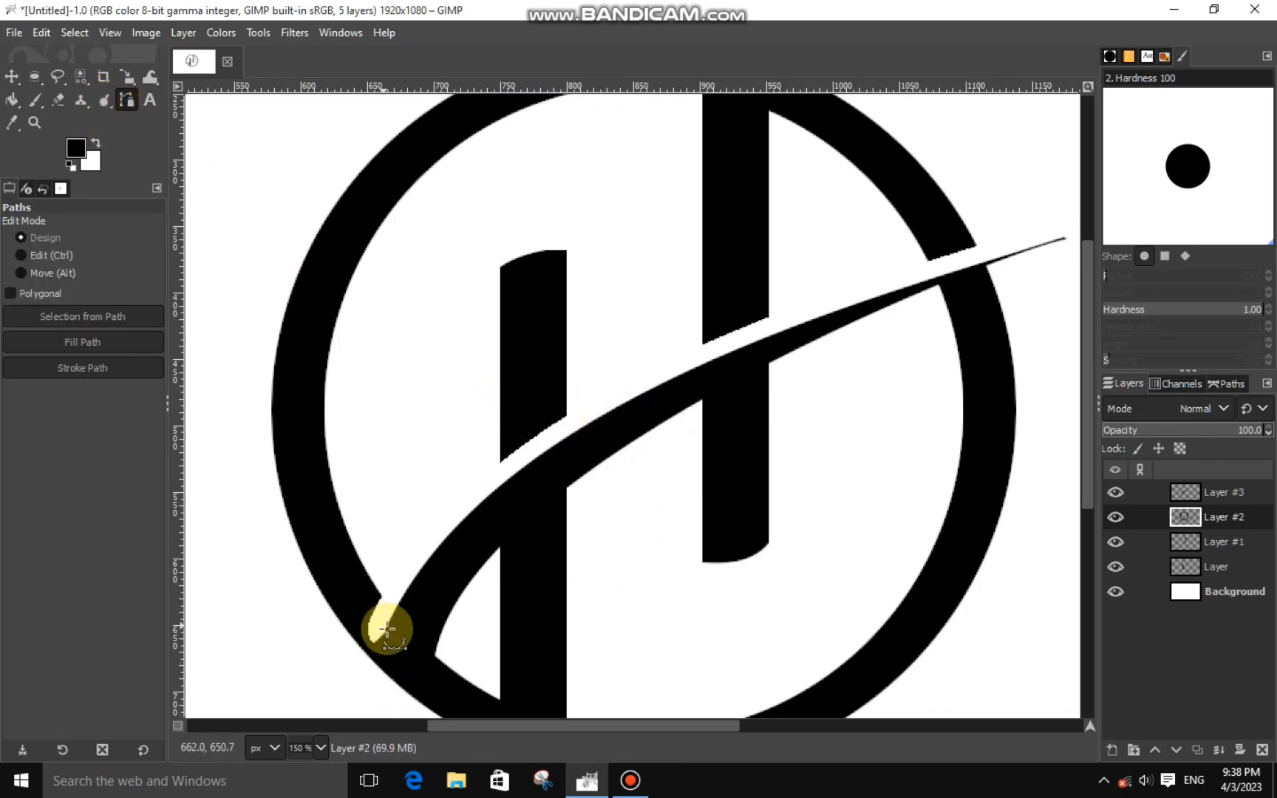
left_click(387, 629)
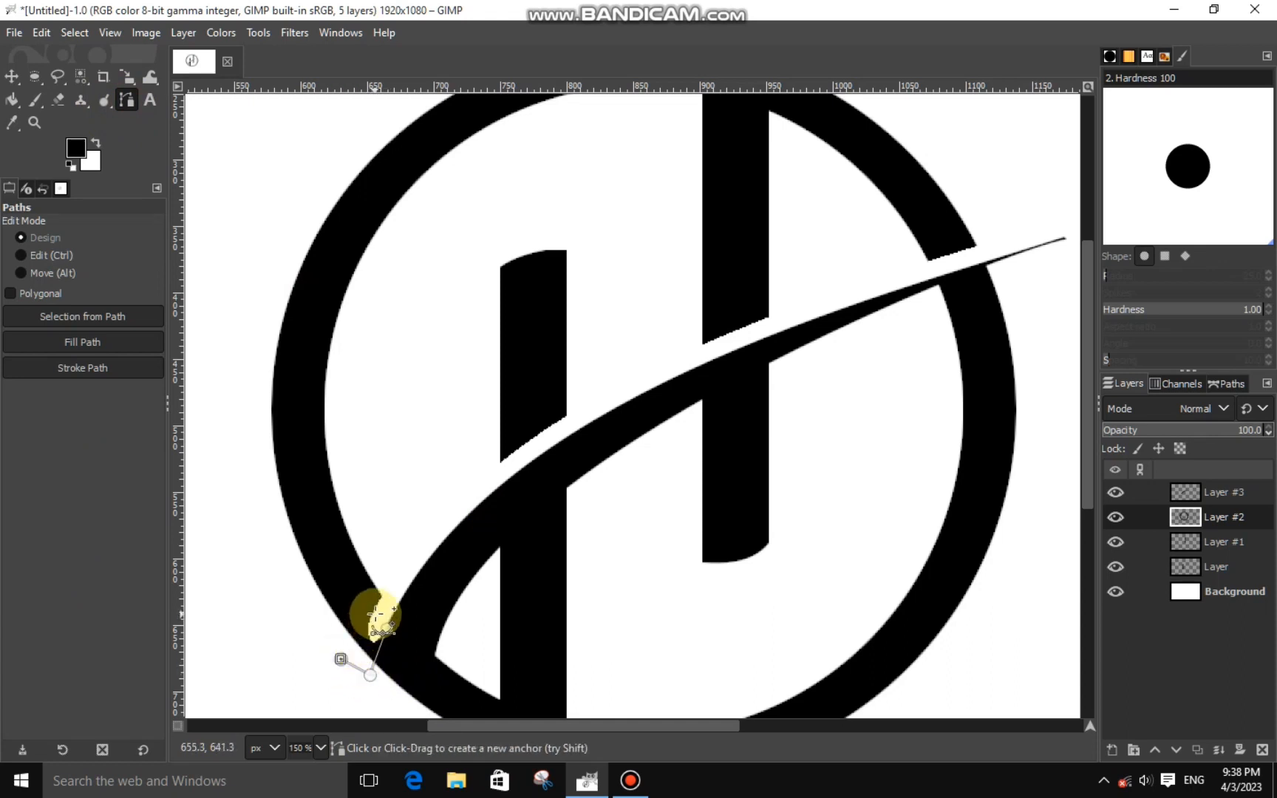
left_click(340, 658)
left_click(386, 598)
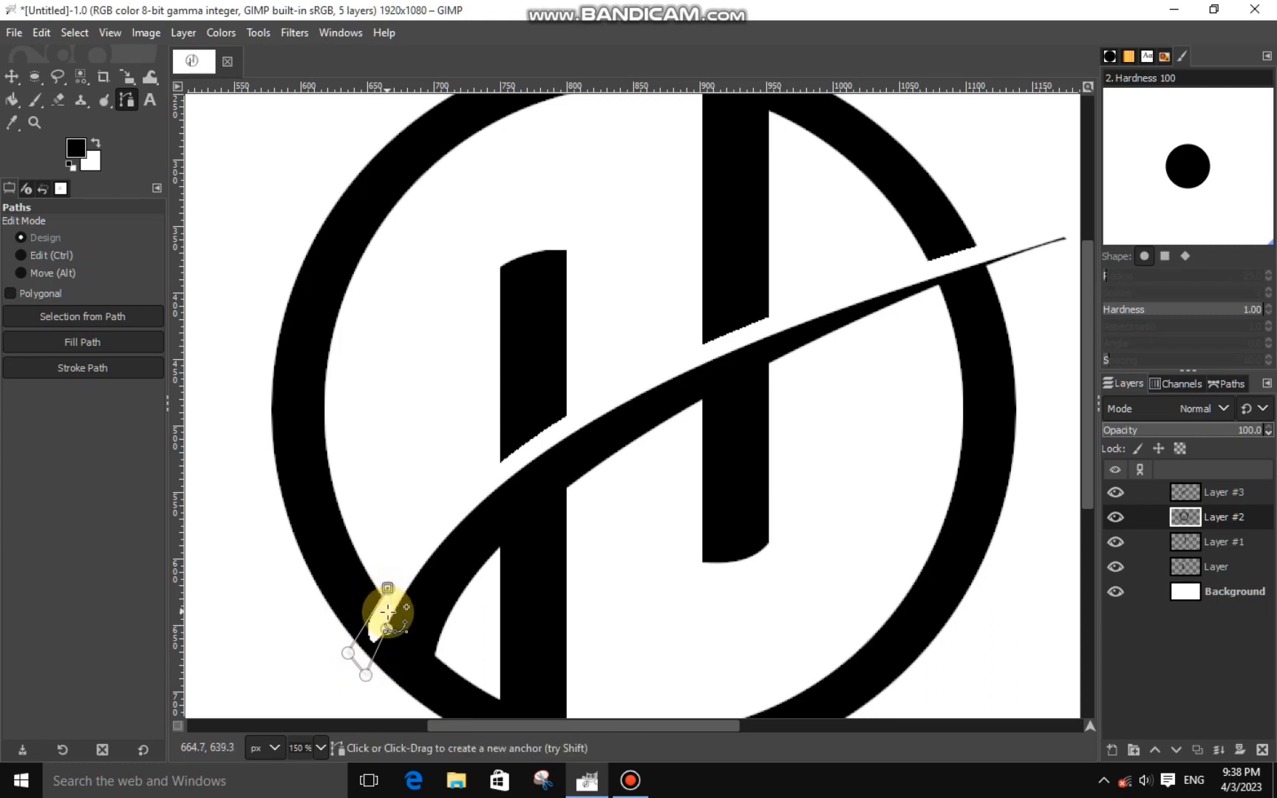
right_click(373, 642)
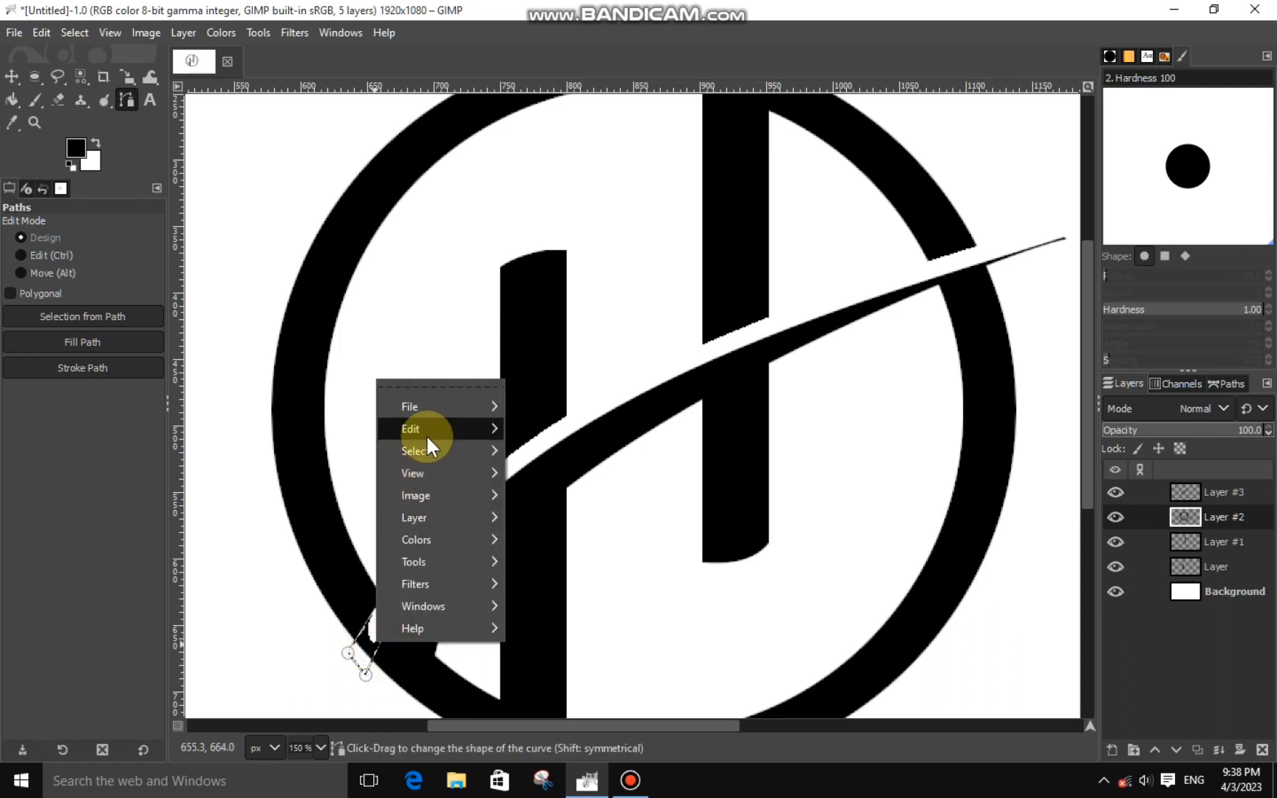
mouse_move(426, 431)
left_click(558, 526)
key("ctrl+z")
Cut the ring piece inside the four-point outline from Layer #2 to open a clean gap beside the swoosh
right_click(400, 592)
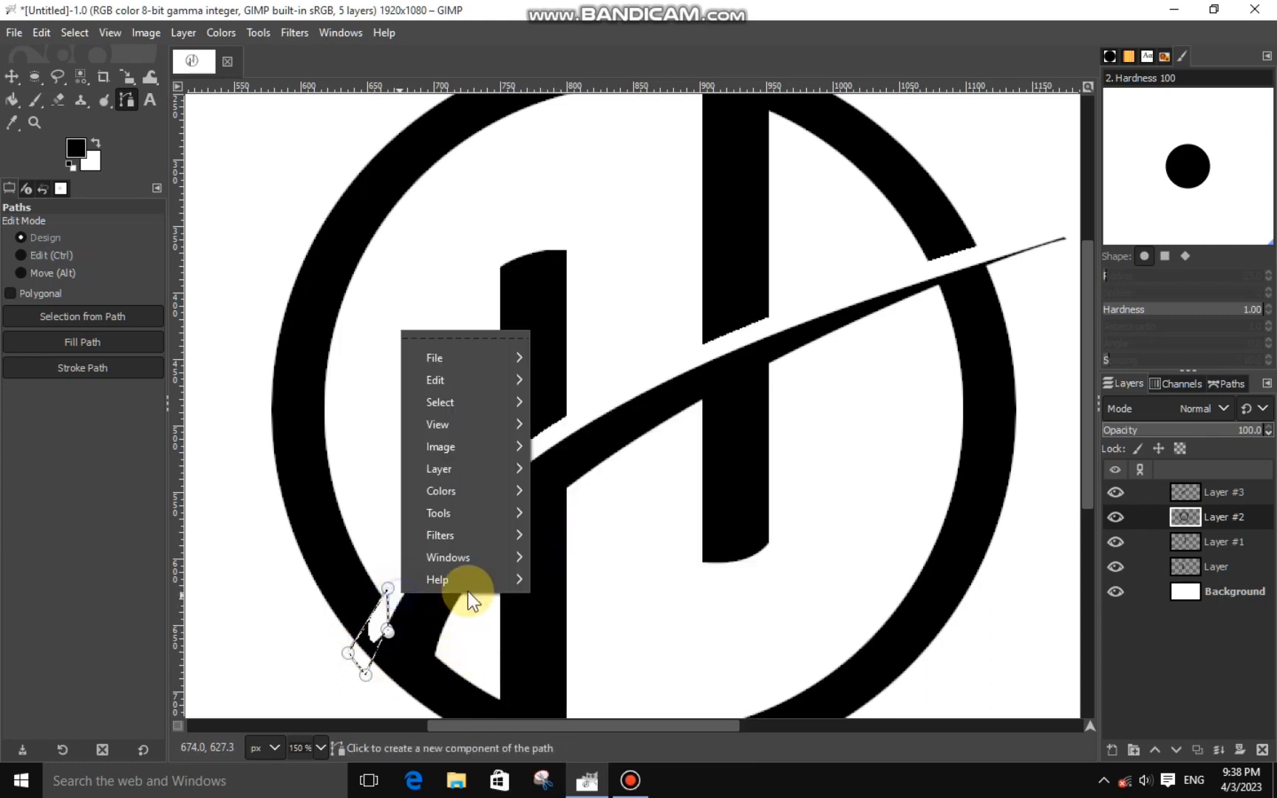
mouse_move(492, 380)
left_click(565, 291)
left_click(12, 76)
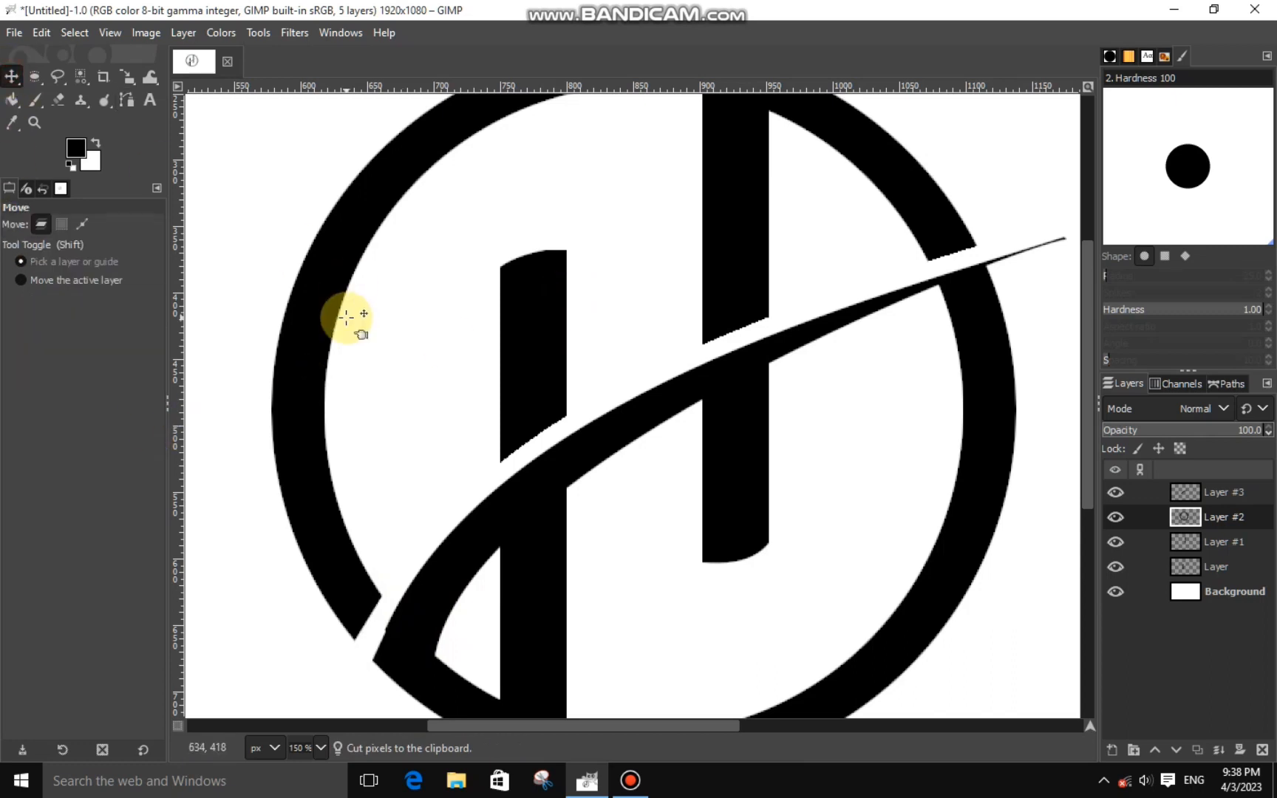
Select a 37 by 115 px rectangle over the ring along the tall right bar's outer edge, cut it out and deselect
scroll(346, 317, "down", 4)
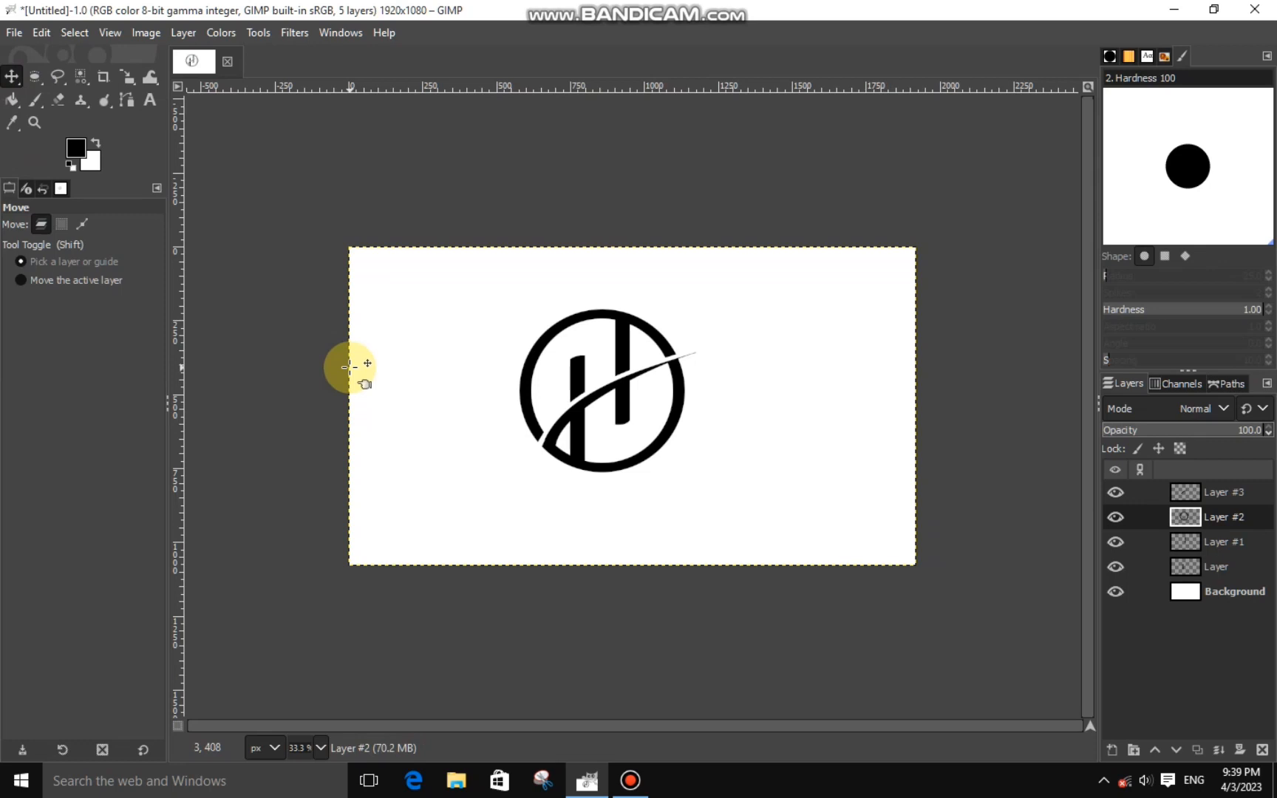
scroll(617, 429, "up", 2)
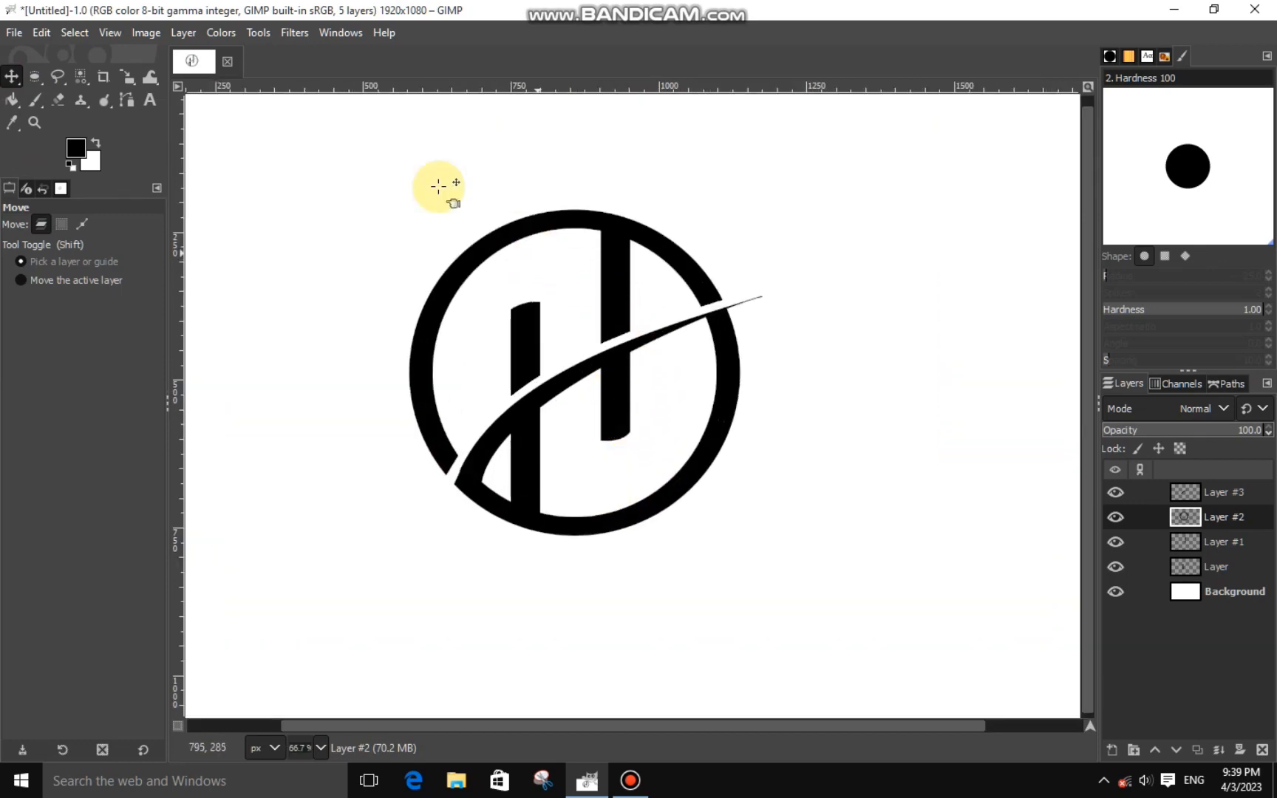
left_click(35, 76)
left_click_drag(625, 205, 621, 238)
scroll(629, 240, "up", 4)
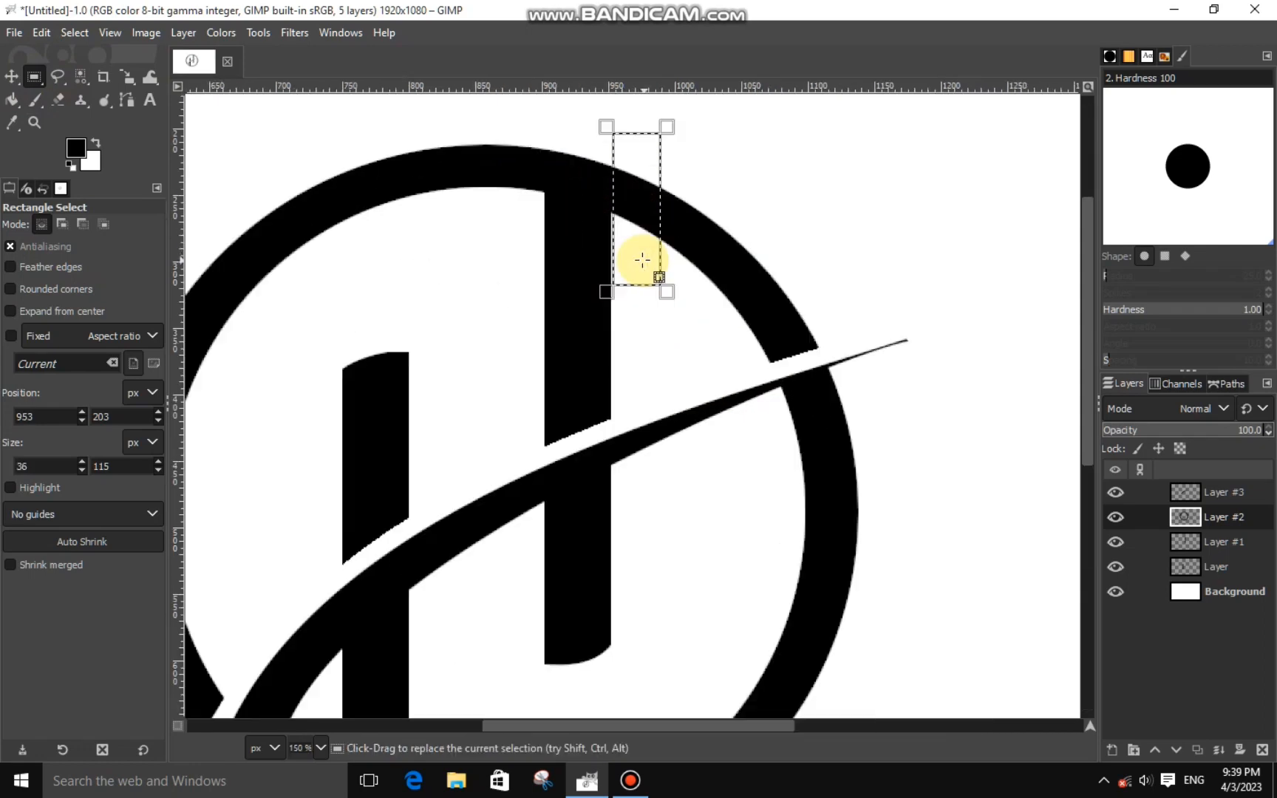
right_click(641, 240)
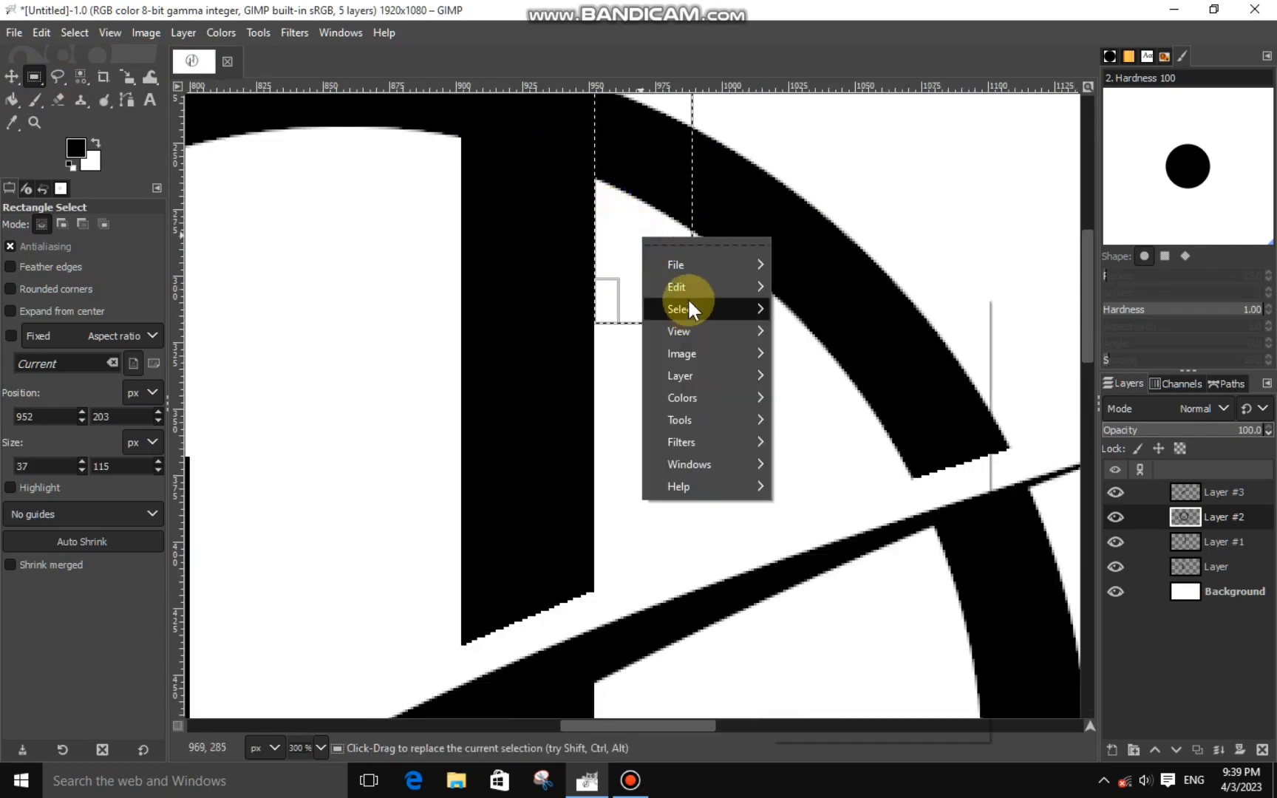
mouse_move(687, 297)
left_click(839, 296)
left_click(807, 314)
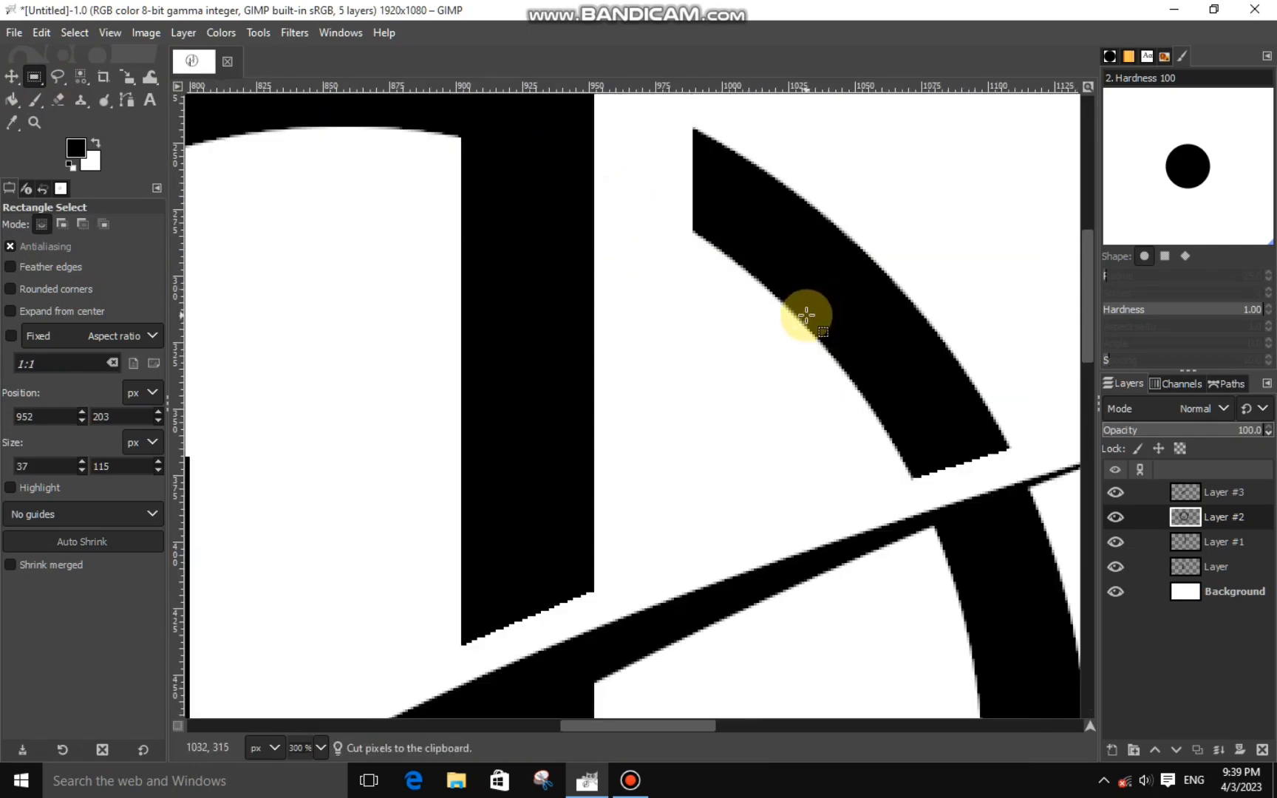
Select a 103 by 266 px rectangle over the ring's lower arc, starting at the left bar's inner edge and spanning the space between the bars
scroll(807, 314, "down", 2)
scroll(731, 448, "down", 3)
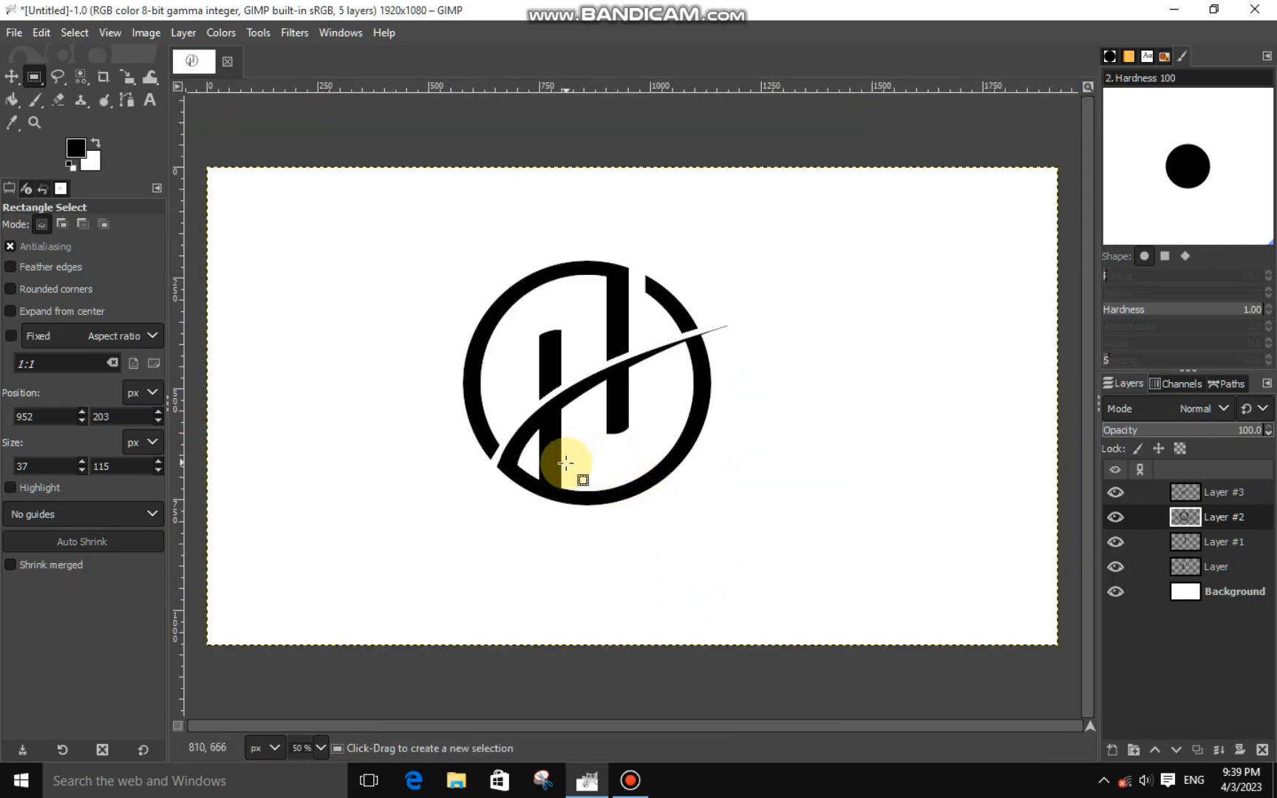
left_click_drag(565, 464, 613, 543)
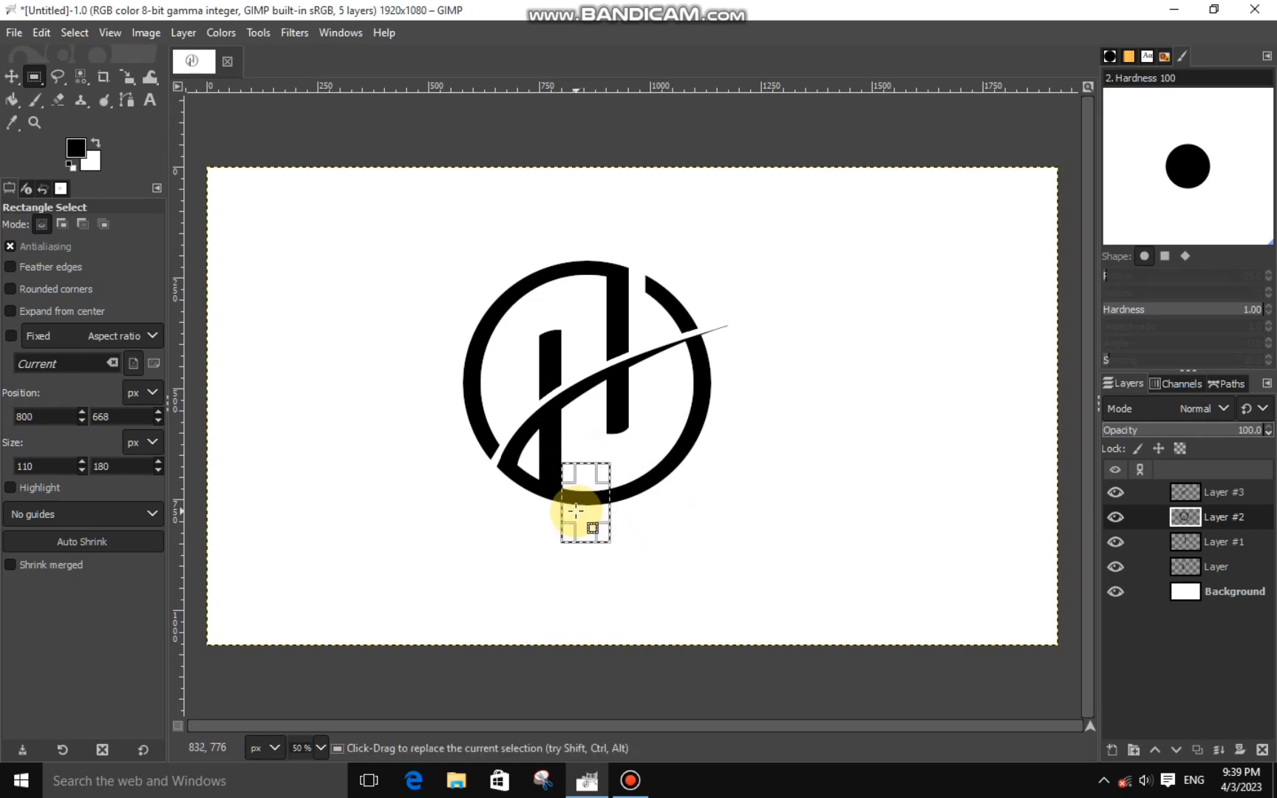
scroll(576, 510, "up", 4)
left_click_drag(574, 365, 594, 202)
left_click_drag(665, 373, 653, 419)
right_click(589, 429)
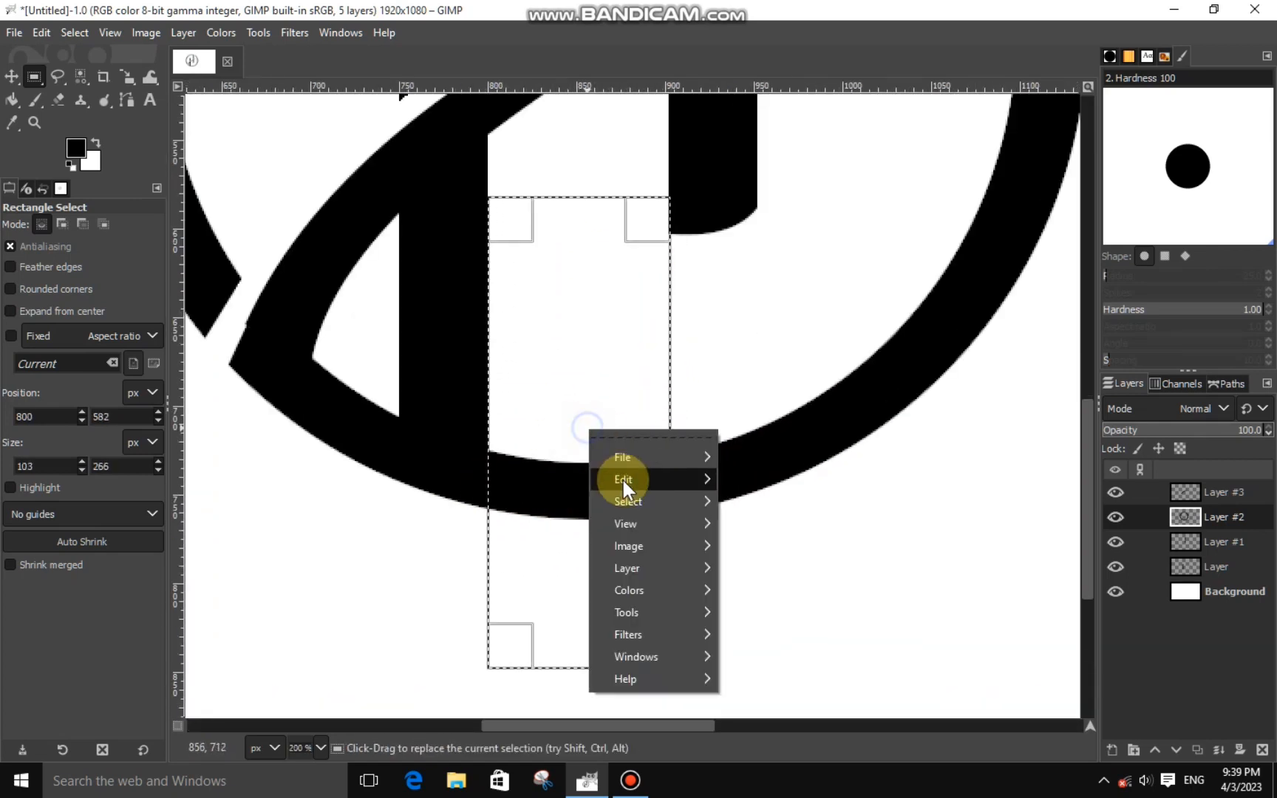
left_click(565, 405)
right_click(577, 391)
left_click(560, 233)
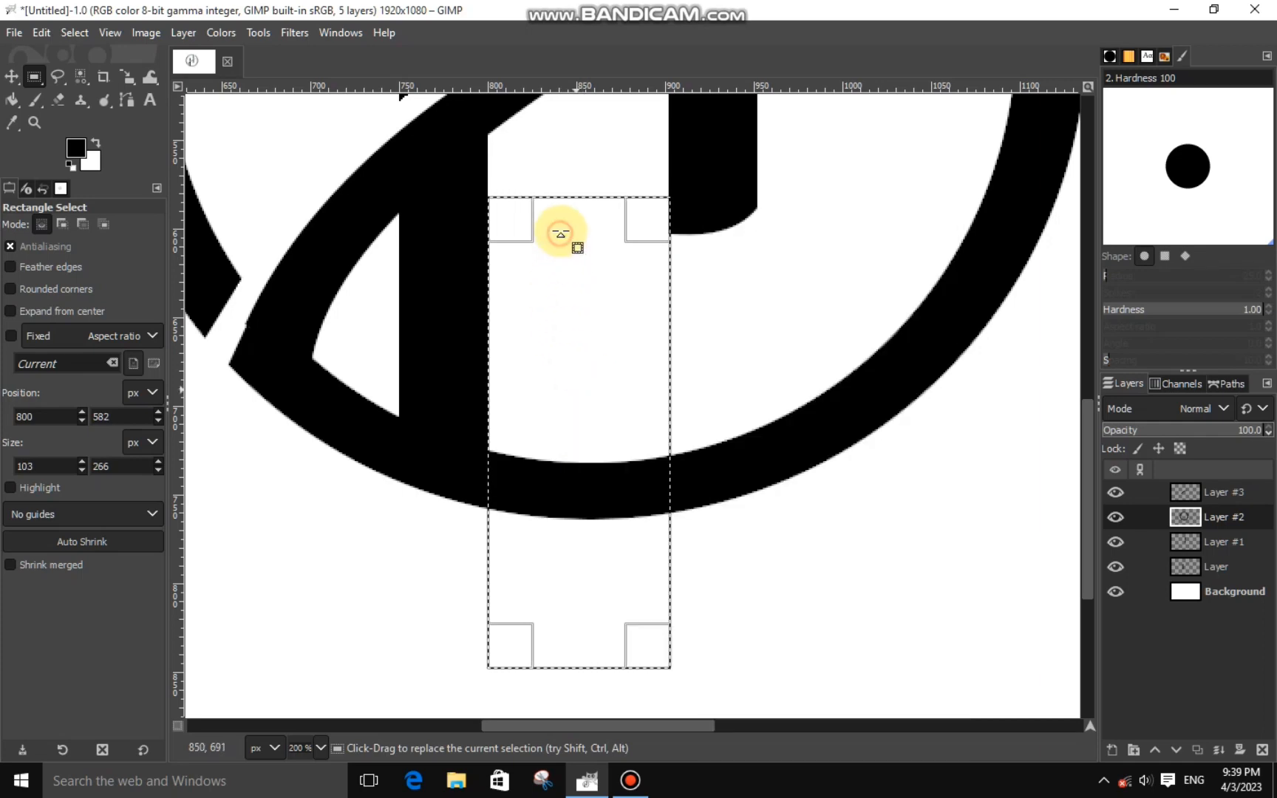
Extend the rectangle upward past the ring to 678 px high, cut both ring sections between the bars and deselect
mouse_move(560, 234)
left_mouse_down()
mouse_move(570, 194)
mouse_move(584, 206)
mouse_move(585, 433)
mouse_move(585, 238)
left_mouse_up()
scroll(570, 194, "down", 4)
right_click(575, 370)
mouse_move(613, 419)
left_click(774, 298)
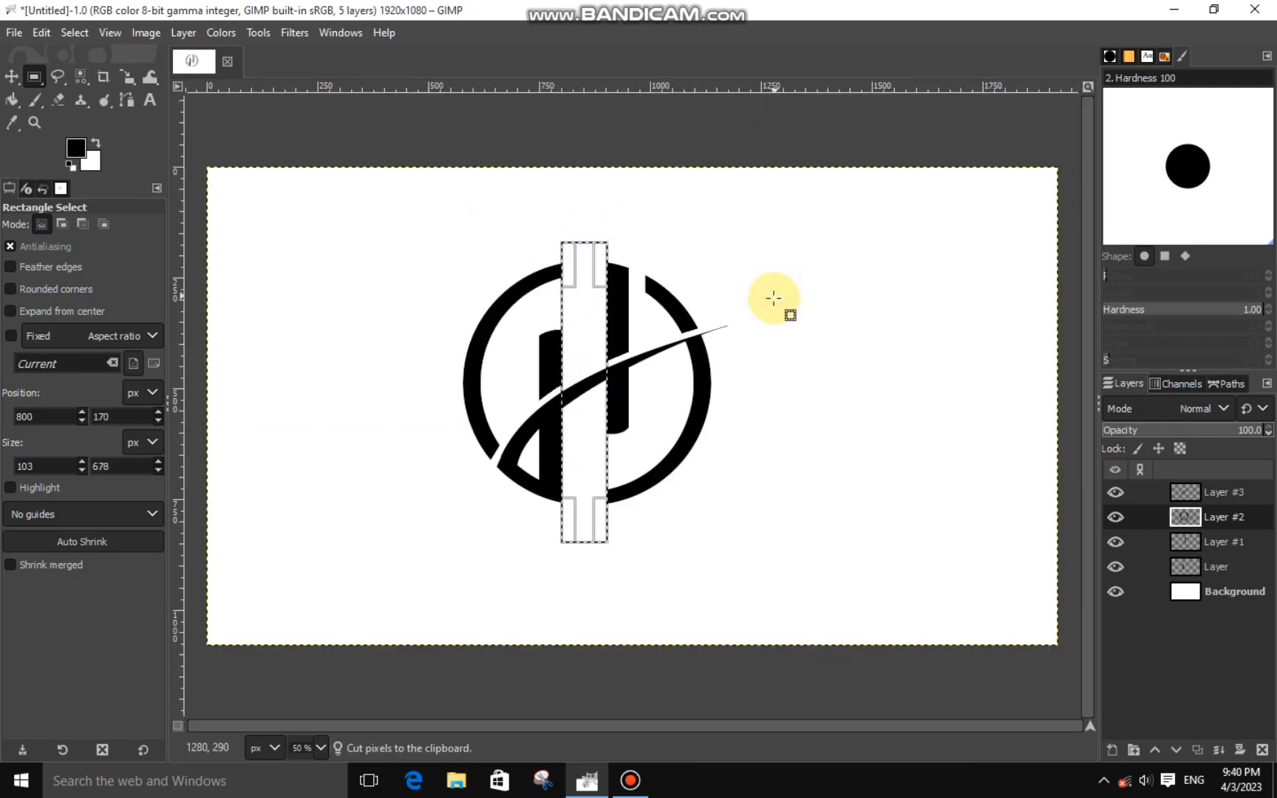
key("ctrl+shift+a")
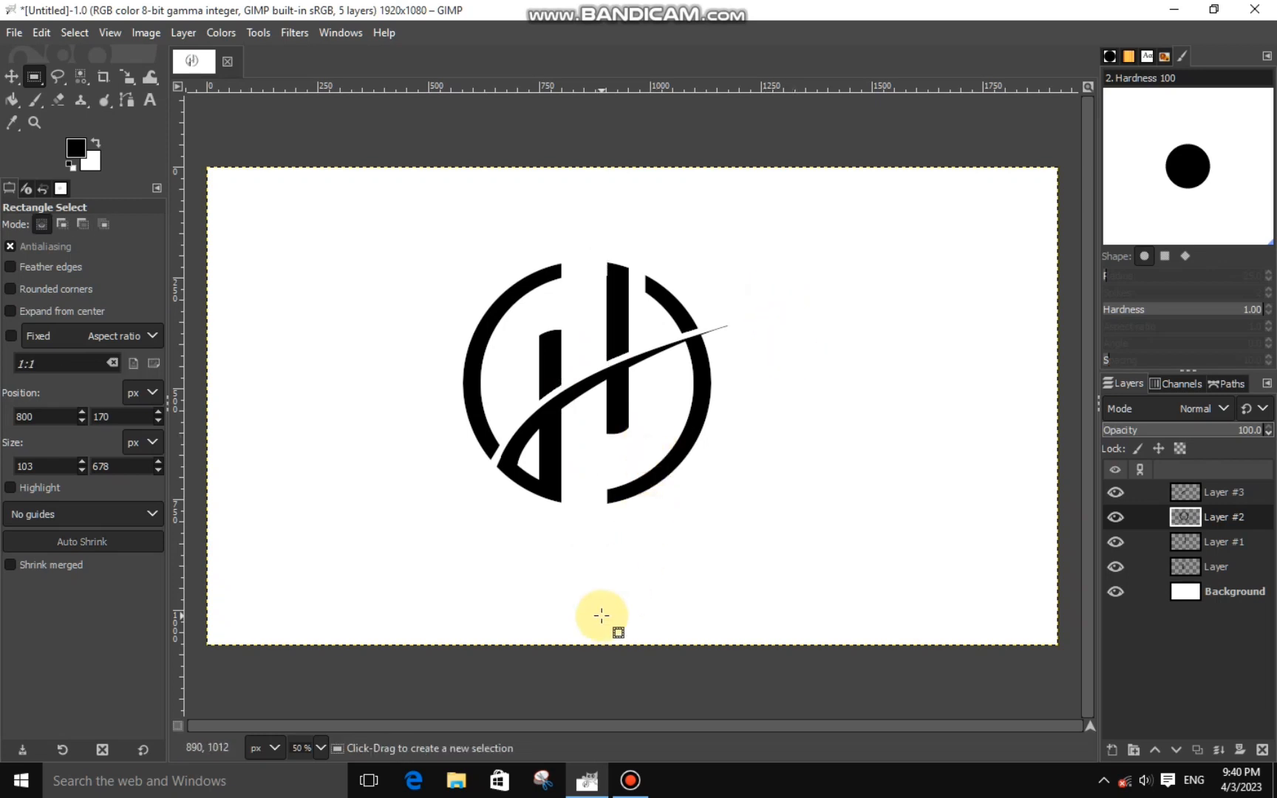
Save the image as hadi logo.xcf in the Desktop folder
key("ctrl+s")
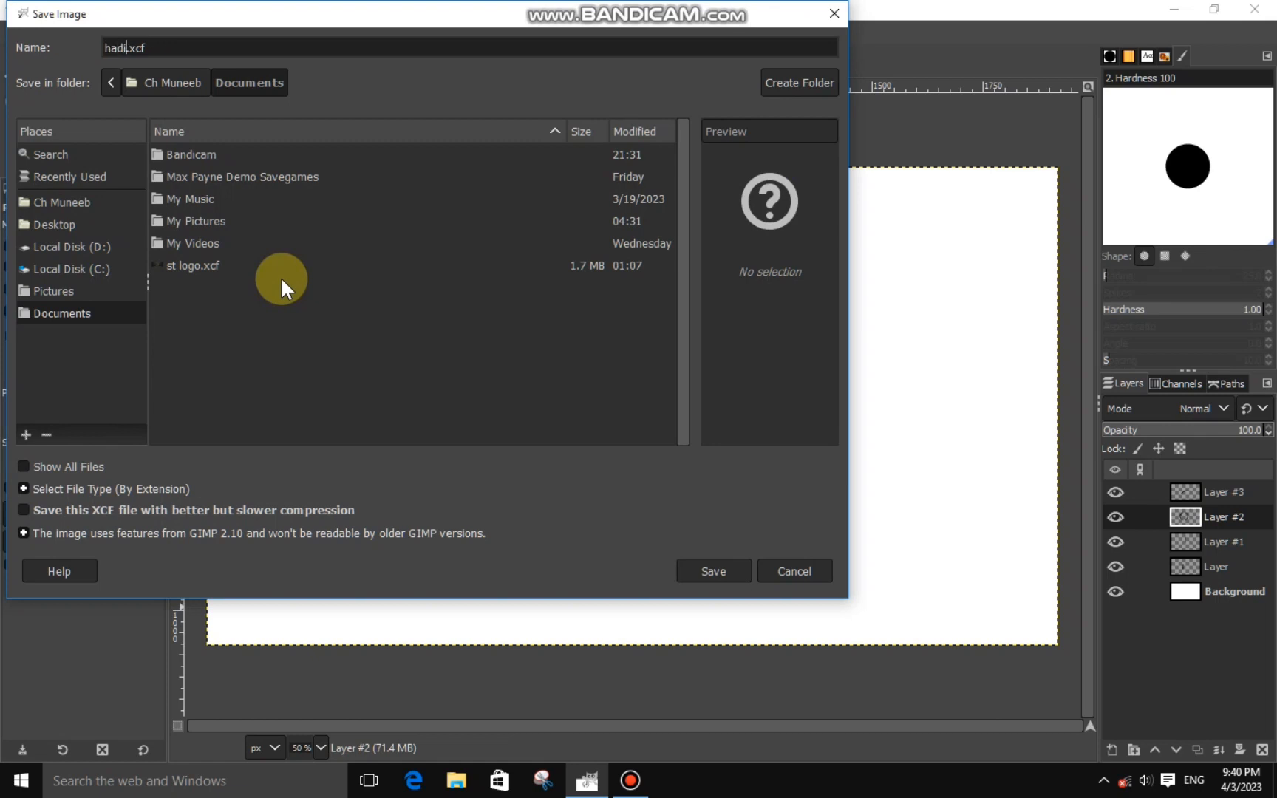
left_click(54, 224)
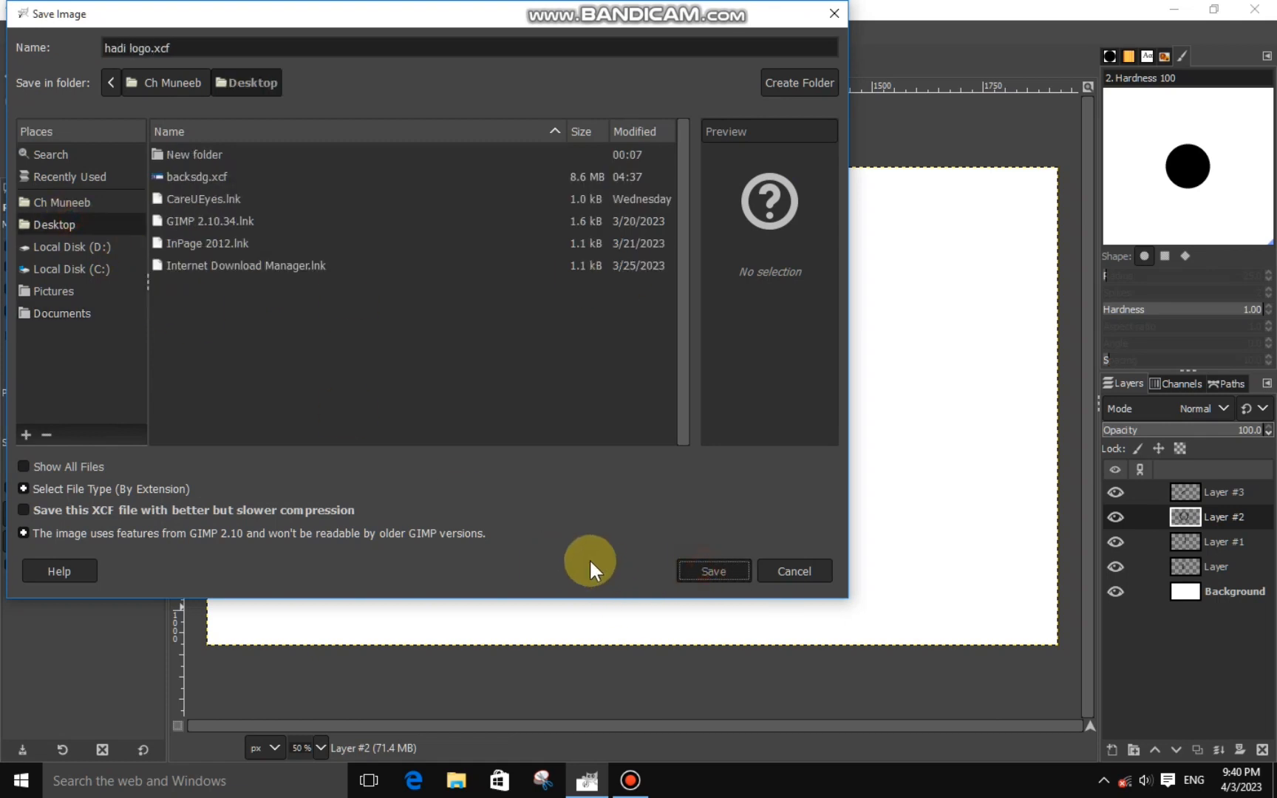
key("Return")
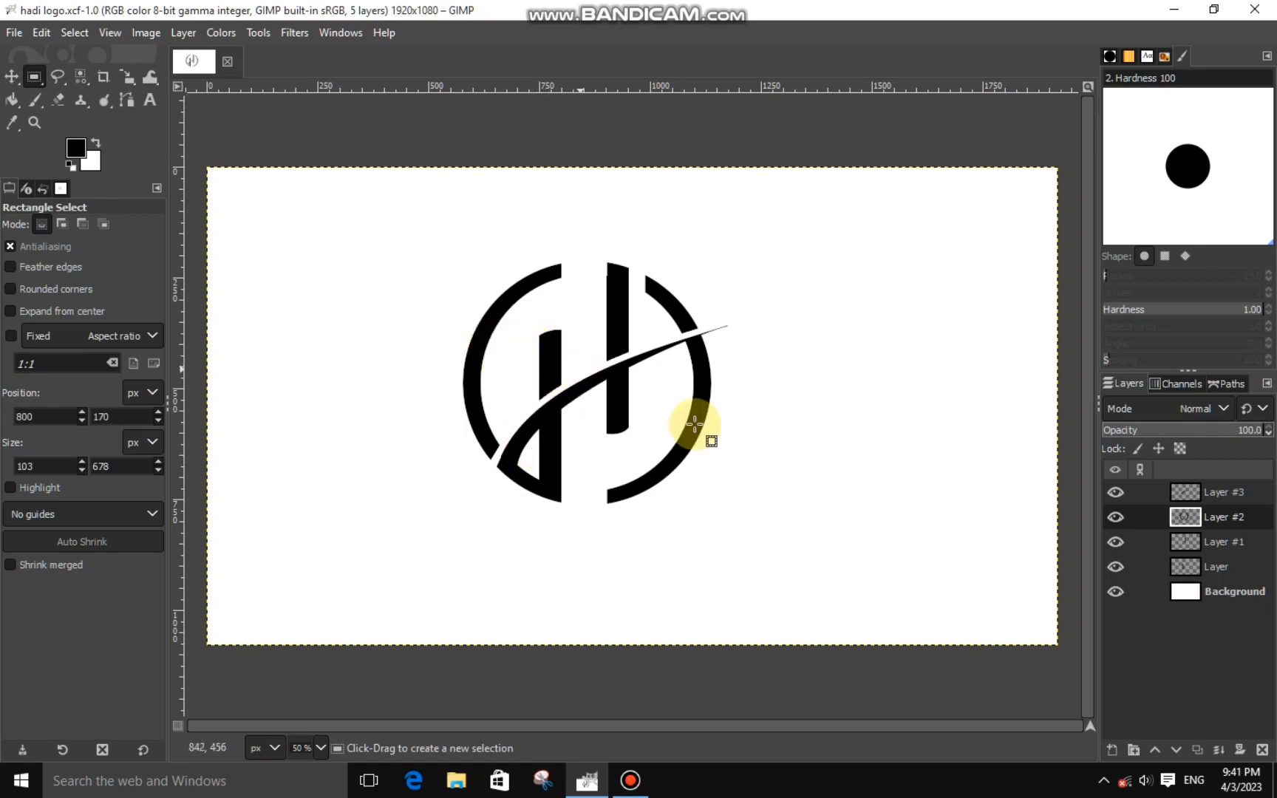
Toggle the visibility of Layer #2 off and on, and merge Layer #3 down into it
left_click(1117, 518)
left_click(1115, 518)
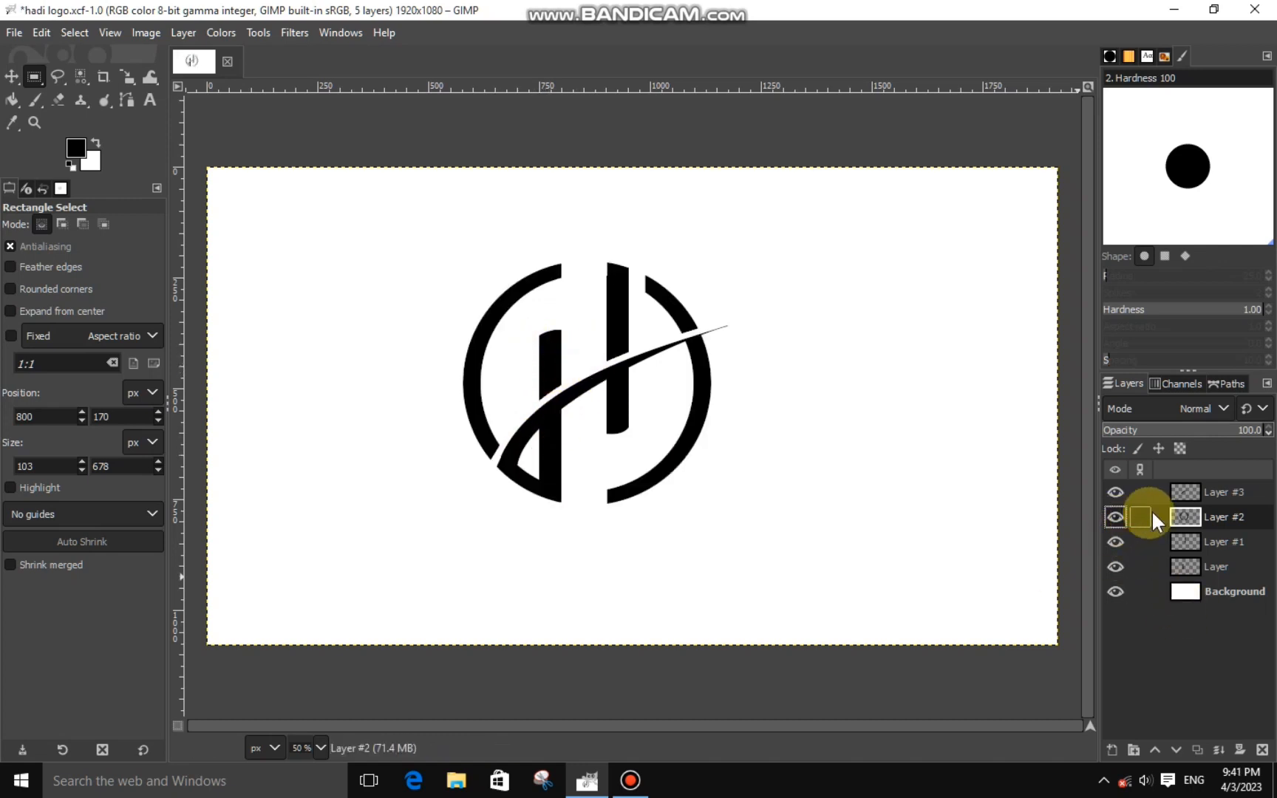
left_click(1183, 493)
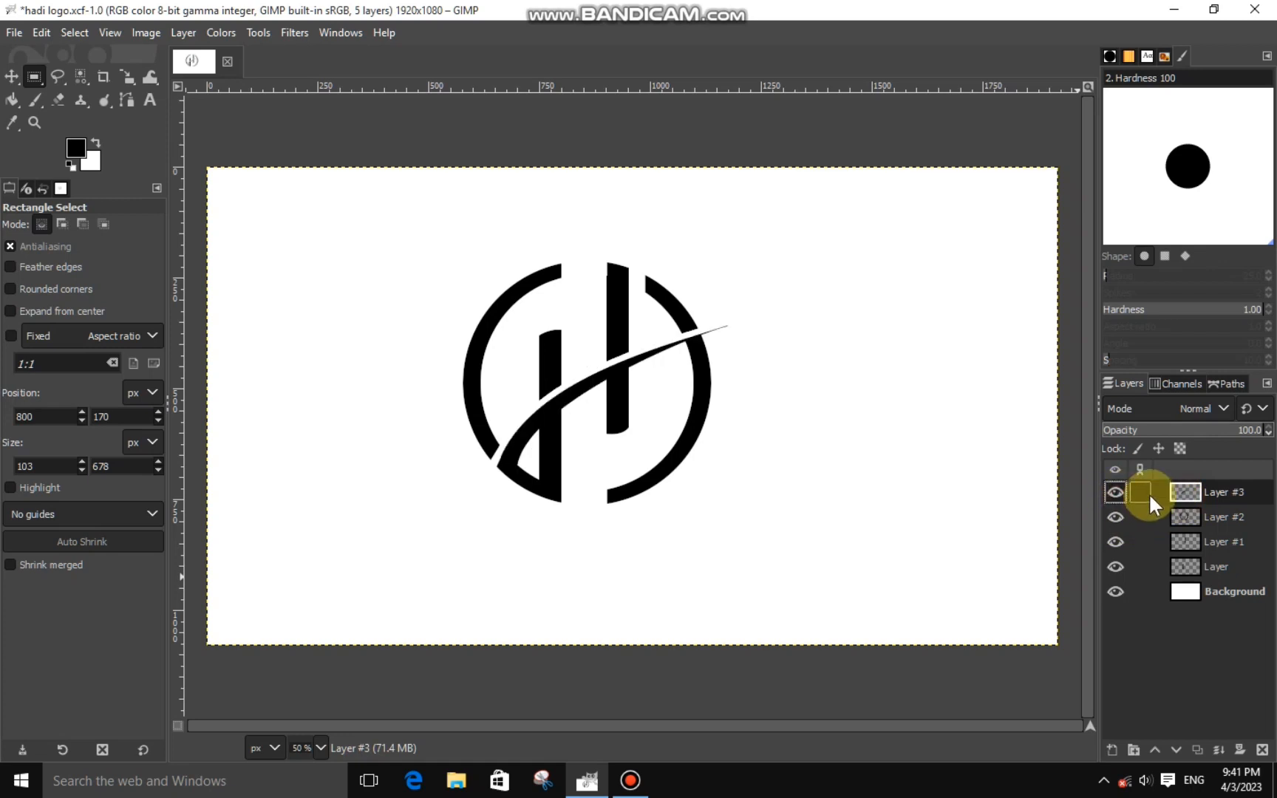
right_click(1201, 492)
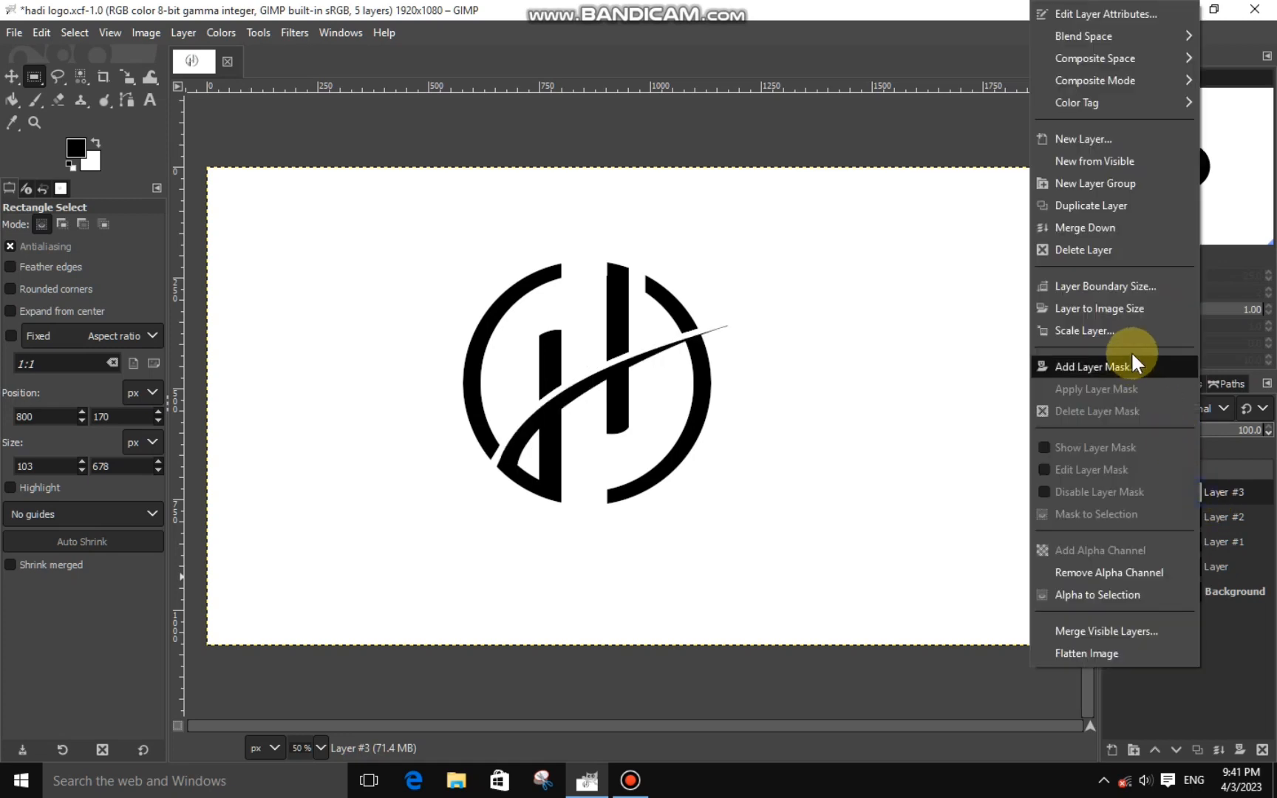
left_click(1087, 228)
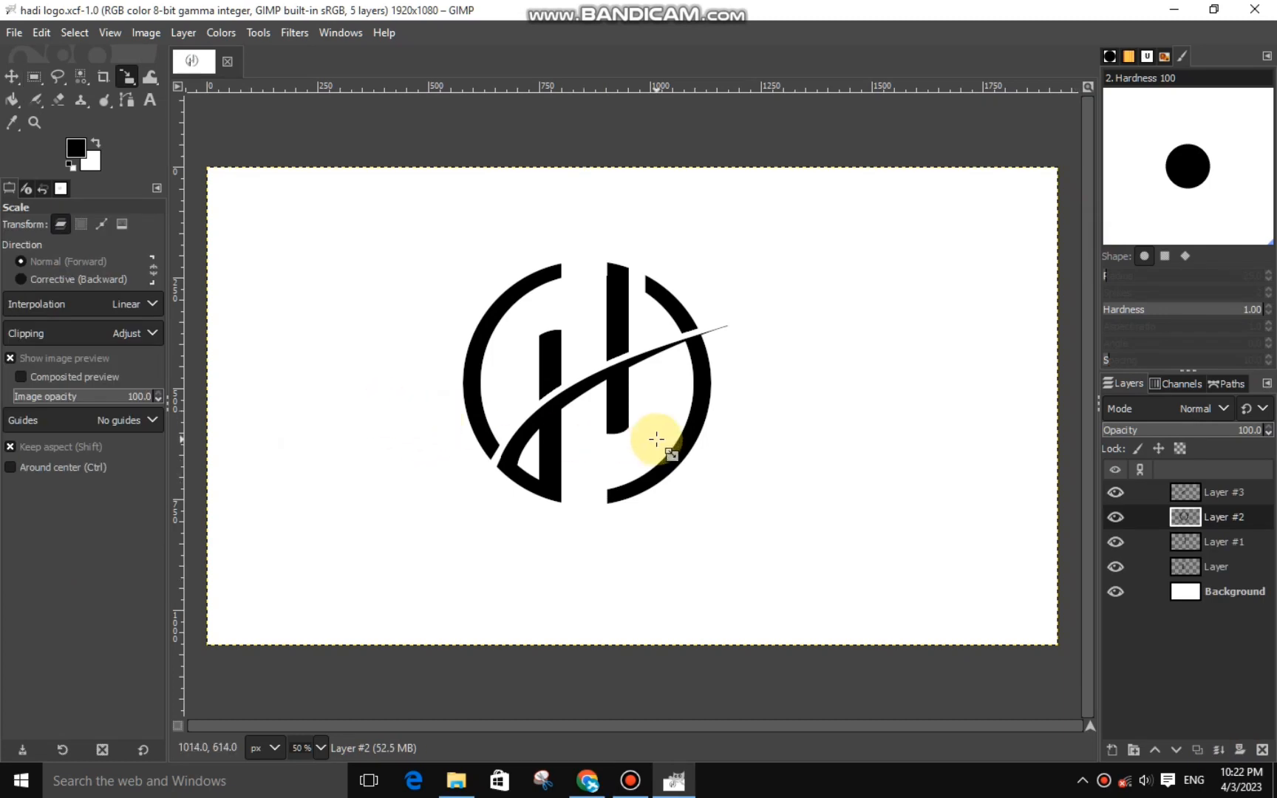
Merge Layer #3, Layer #2 and Layer #1 down into Layer, keeping the Background separate
right_click(1179, 495)
left_click(1090, 227)
right_click(1202, 495)
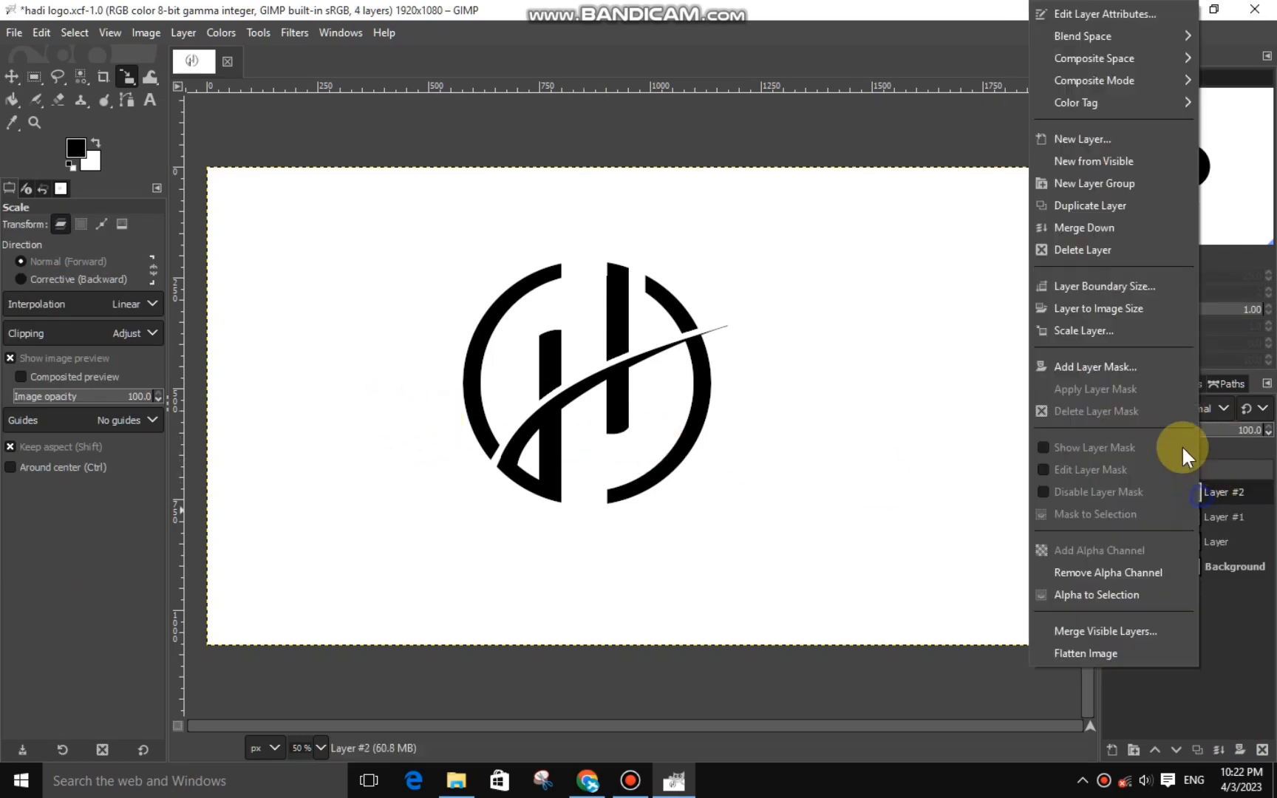
left_click(1109, 229)
right_click(1186, 493)
left_click(1077, 207)
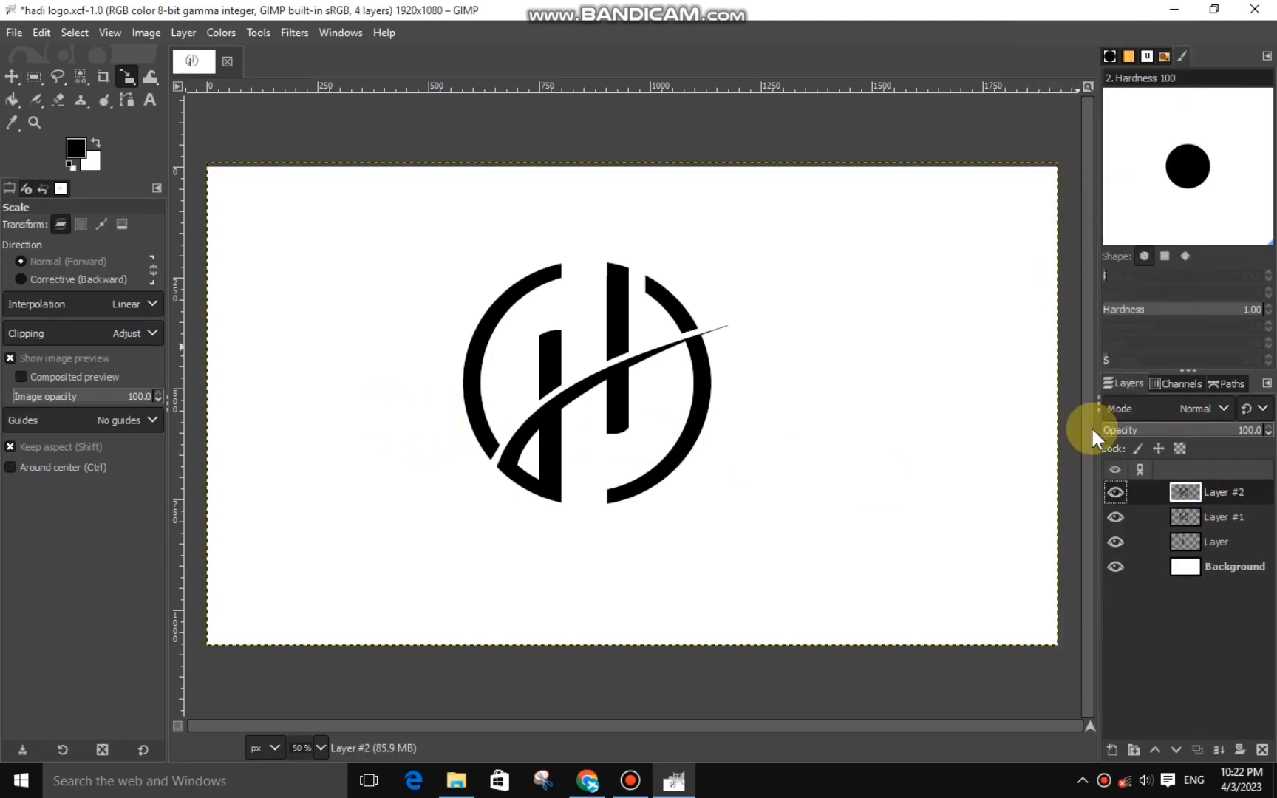
right_click(1188, 564)
left_click(1125, 297)
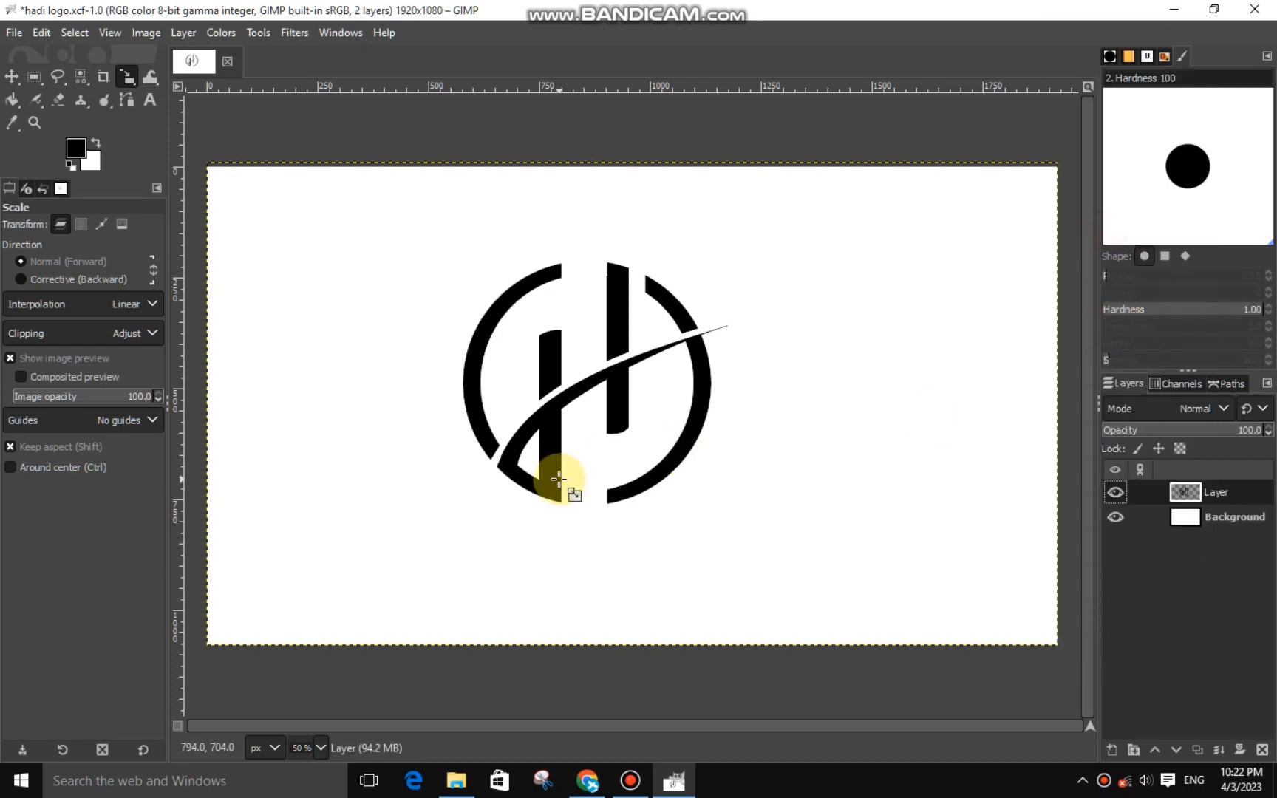
Trace a curved path through the gap above the swoosh, from beyond its right tip to below its lower-left end
left_click(127, 100)
left_click(766, 313)
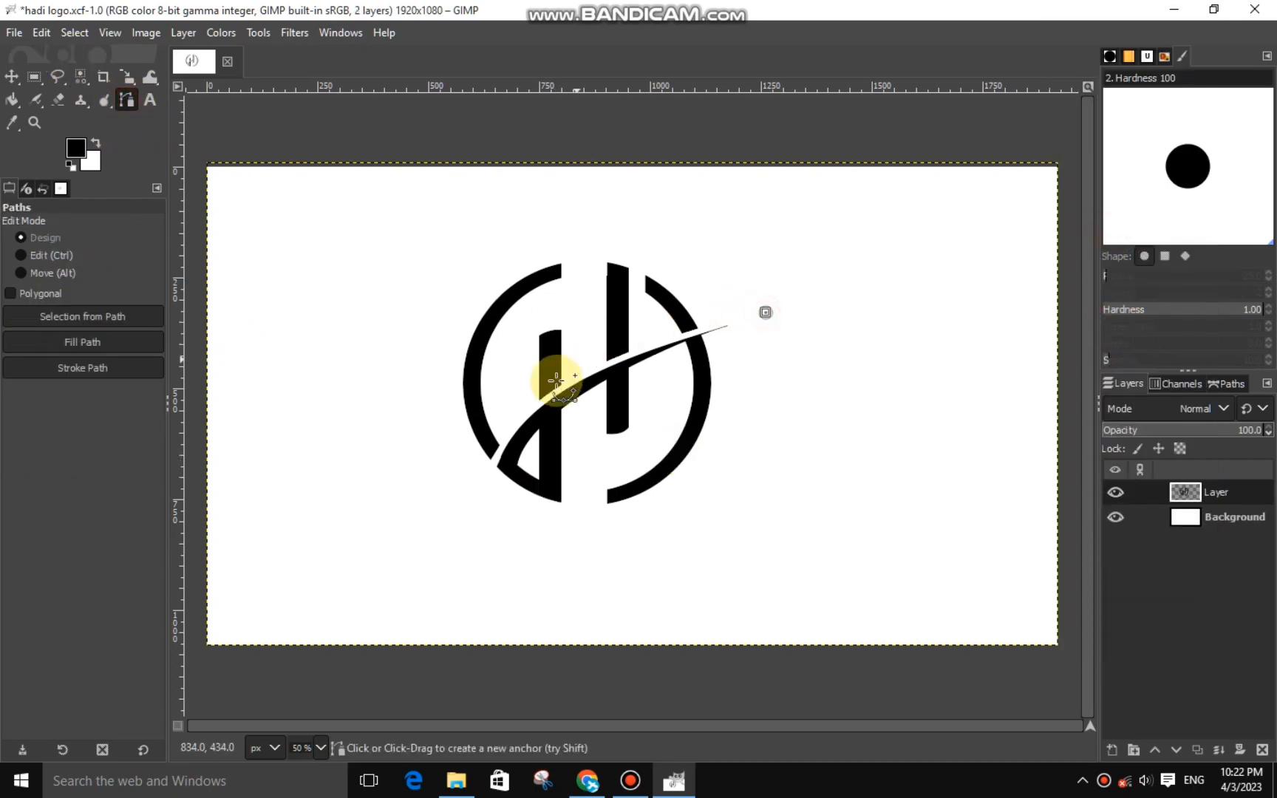
left_click_drag(517, 408, 494, 449)
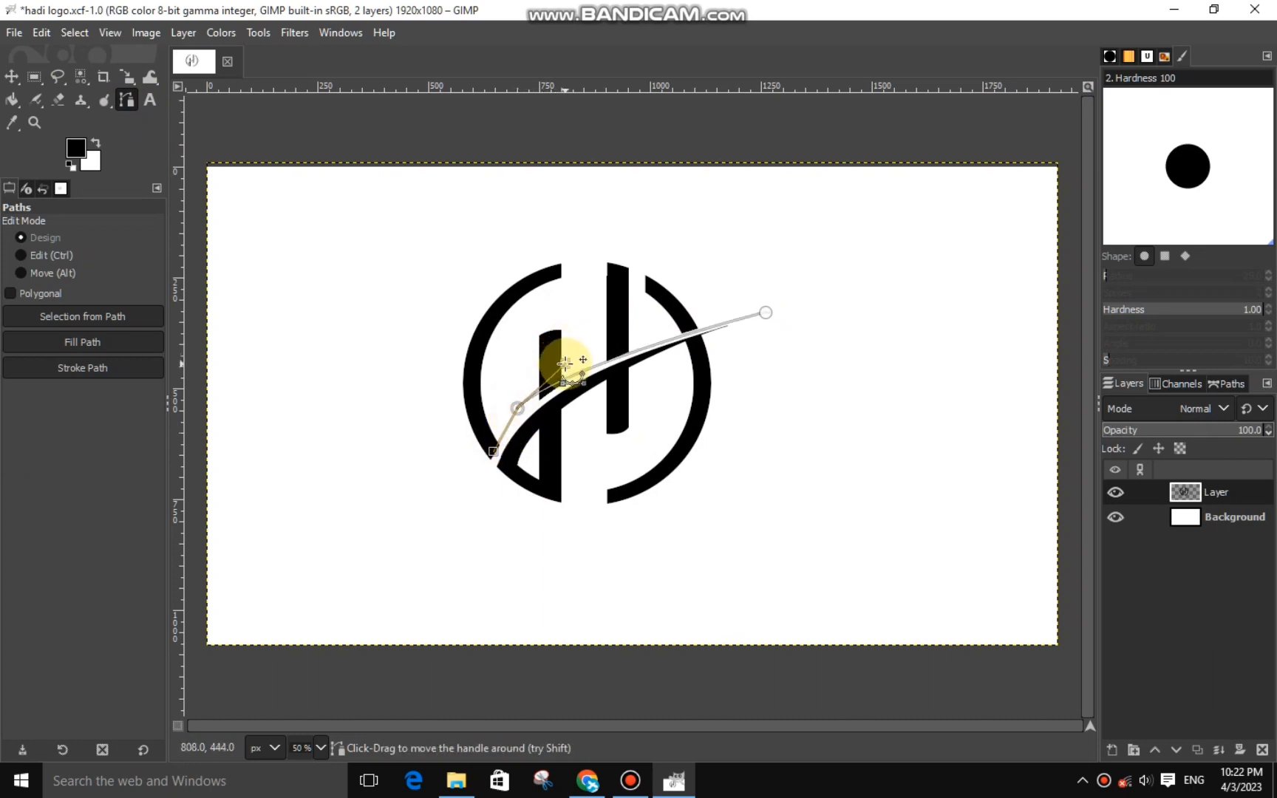
left_click_drag(519, 409, 529, 414)
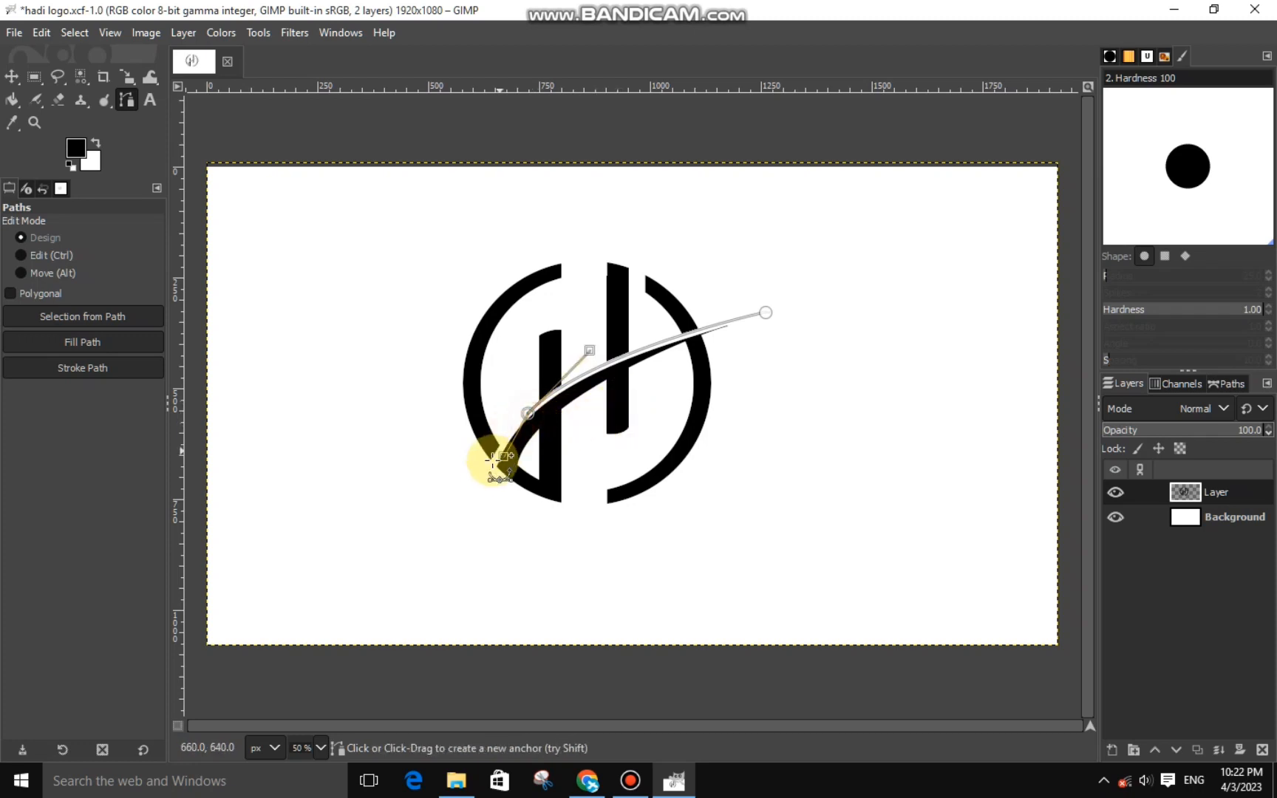
left_click_drag(503, 456, 482, 491)
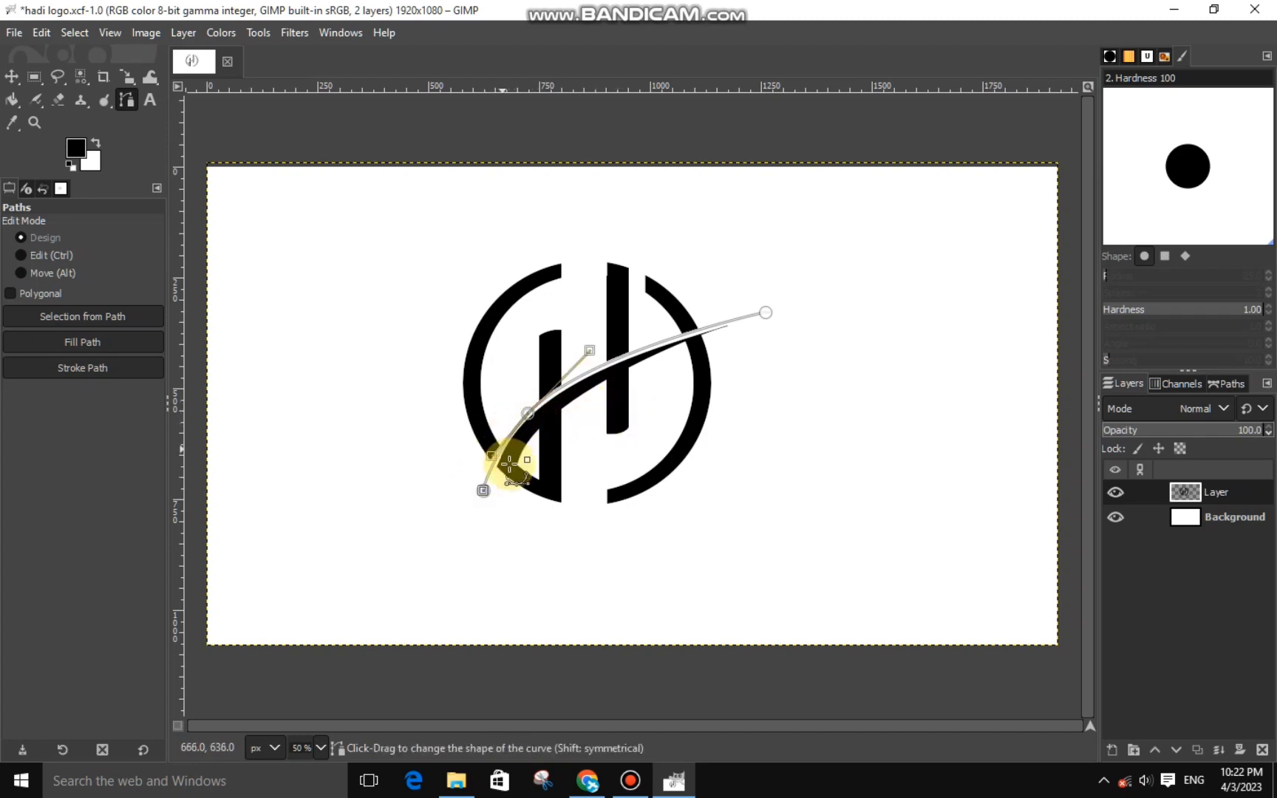
Close the path around the swoosh and the logo's lower part, and convert it to a selection
left_click(653, 530)
left_click(774, 337)
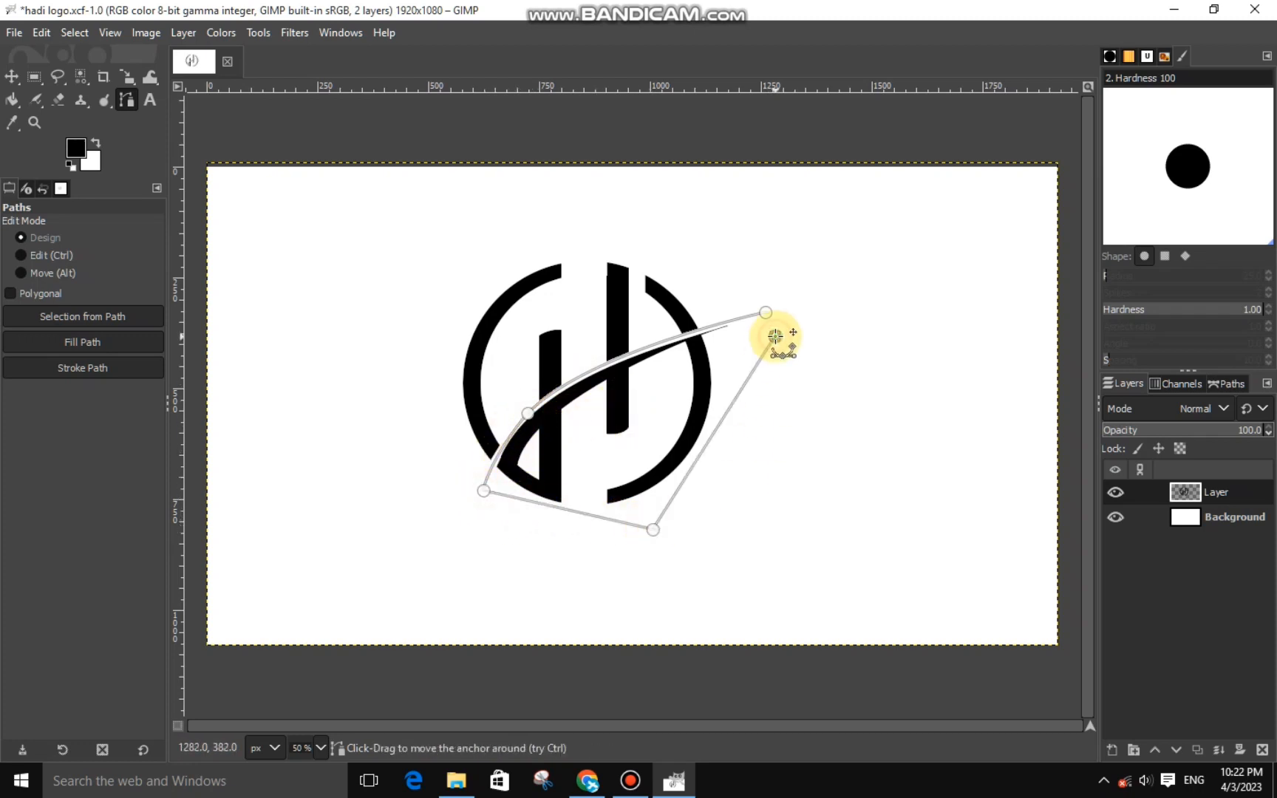
left_click_drag(775, 336, 767, 315)
key("Return")
Cut the selected lower part of the logo and paste it in place as its own new layer
right_click(662, 481)
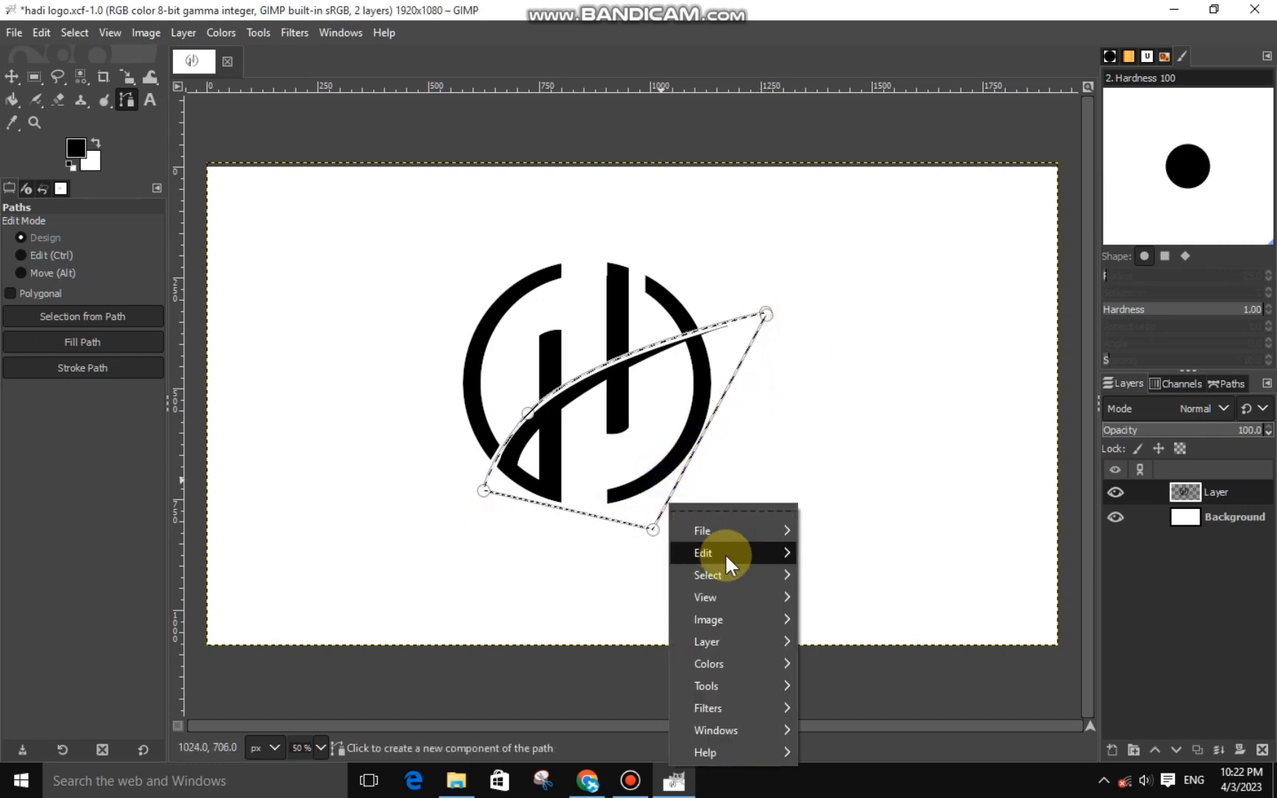
mouse_move(726, 553)
left_click(826, 287)
right_click(726, 377)
mouse_move(757, 423)
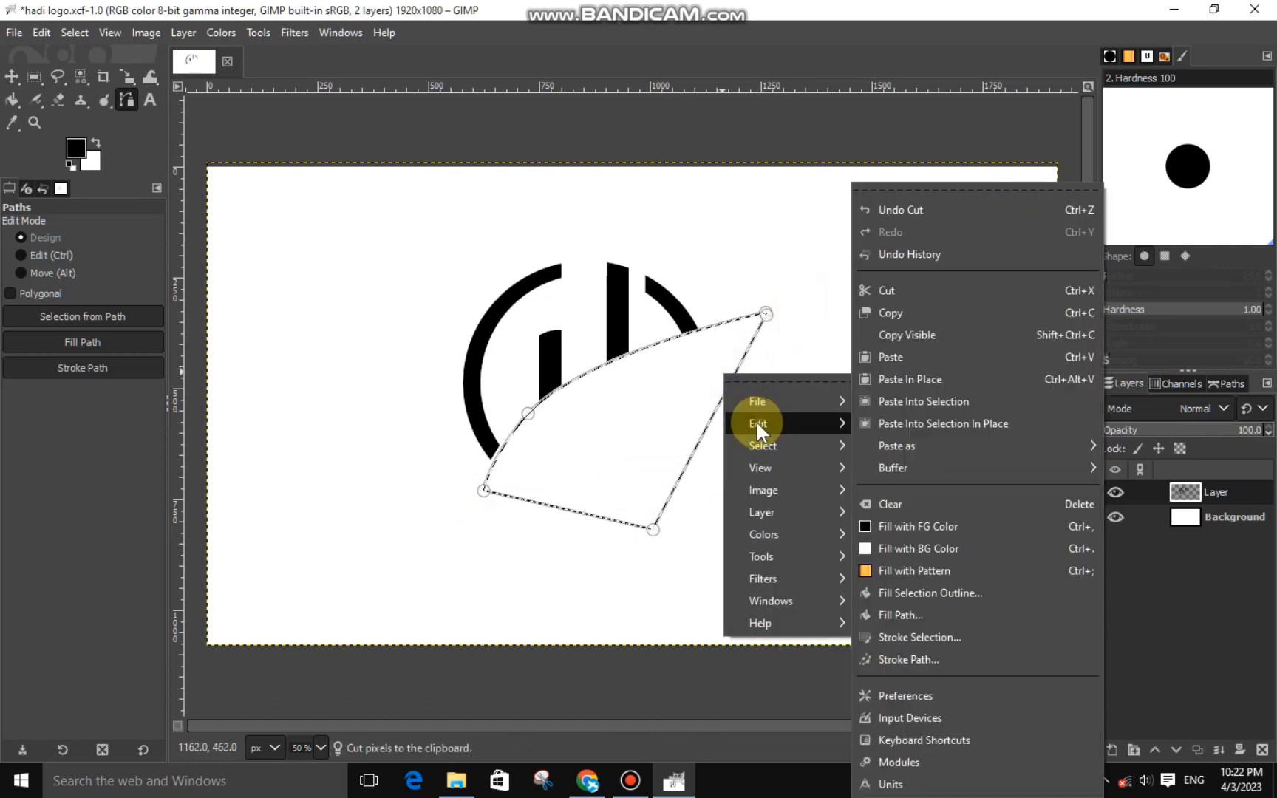
left_click(899, 377)
left_click(1113, 750)
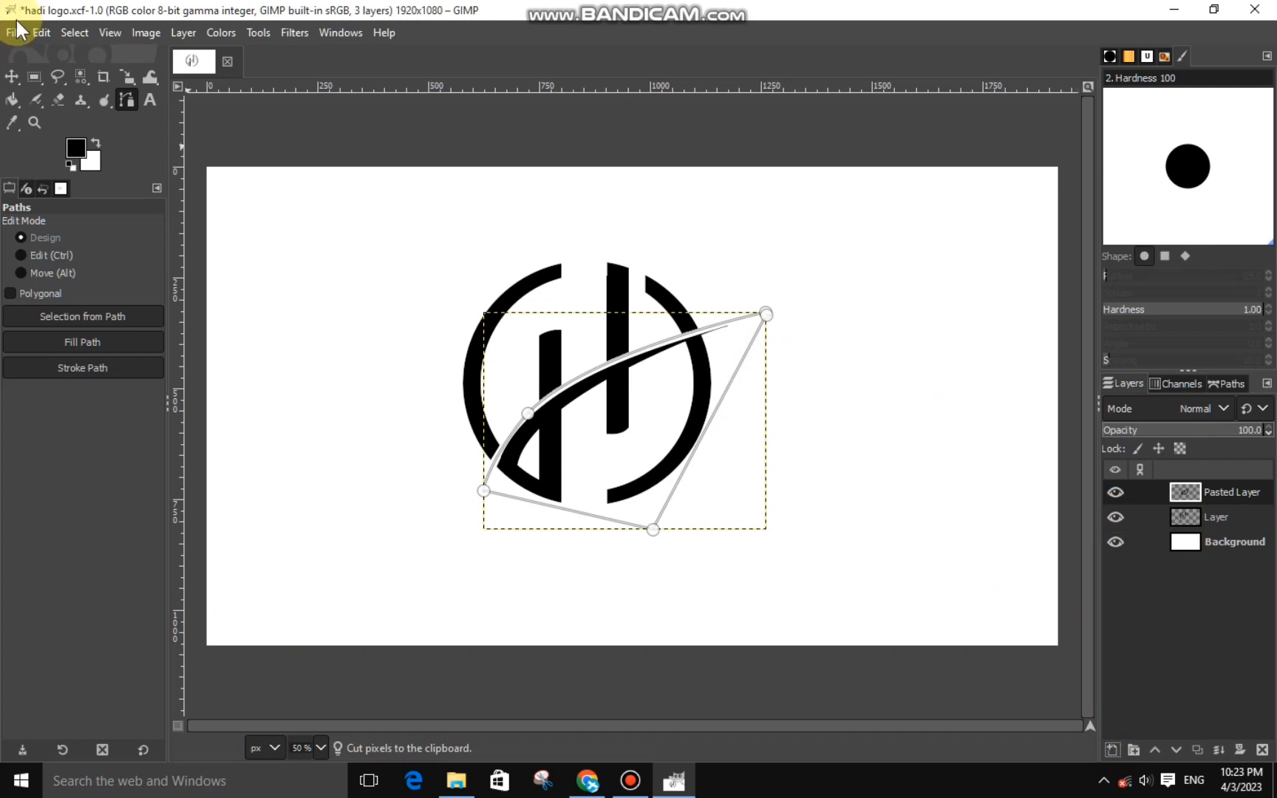
Check the separated logo parts by toggling the visibility of Pasted Layer and Layer off and on
left_click(11, 76)
left_click(1114, 494)
left_click(1114, 492)
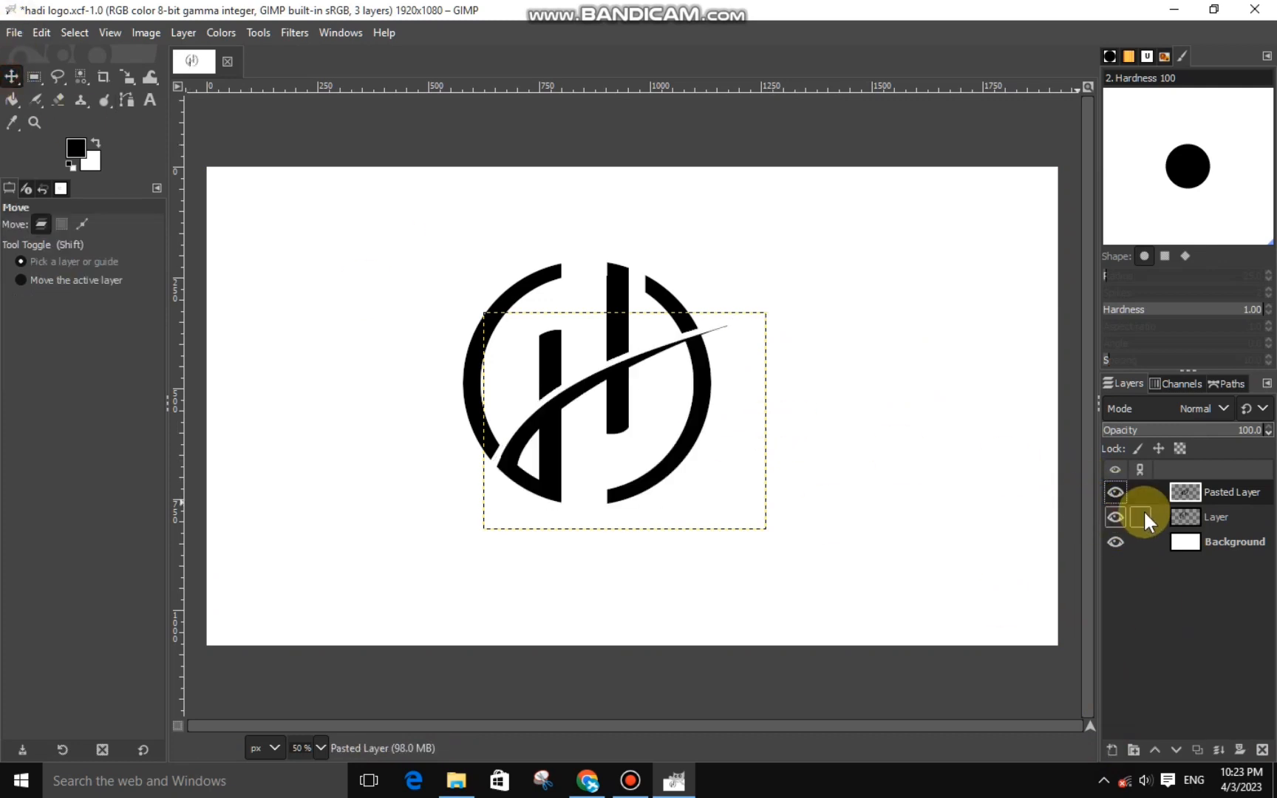
left_click(1116, 517)
left_click(1115, 517)
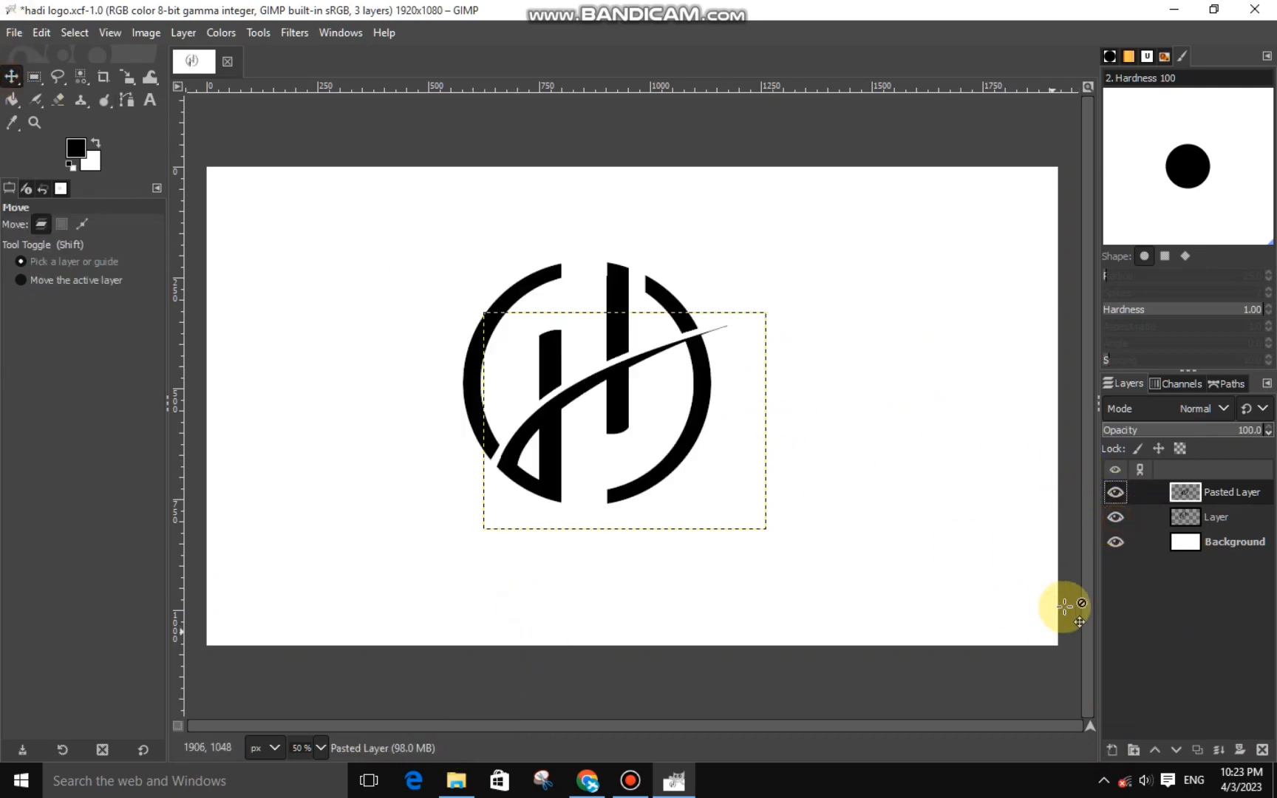
left_click(1171, 524)
left_click(457, 781)
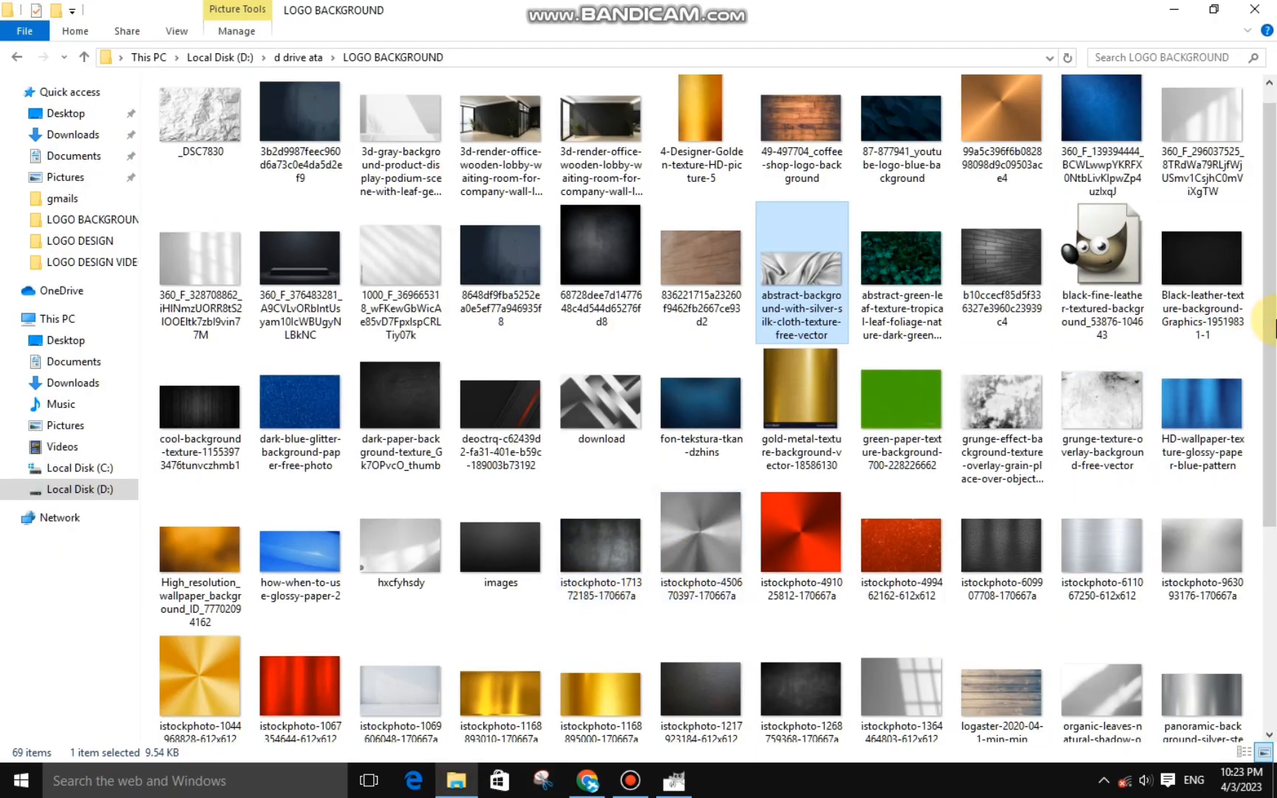
left_click_drag(1270, 310, 1269, 371)
left_click_drag(1100, 469, 377, 305)
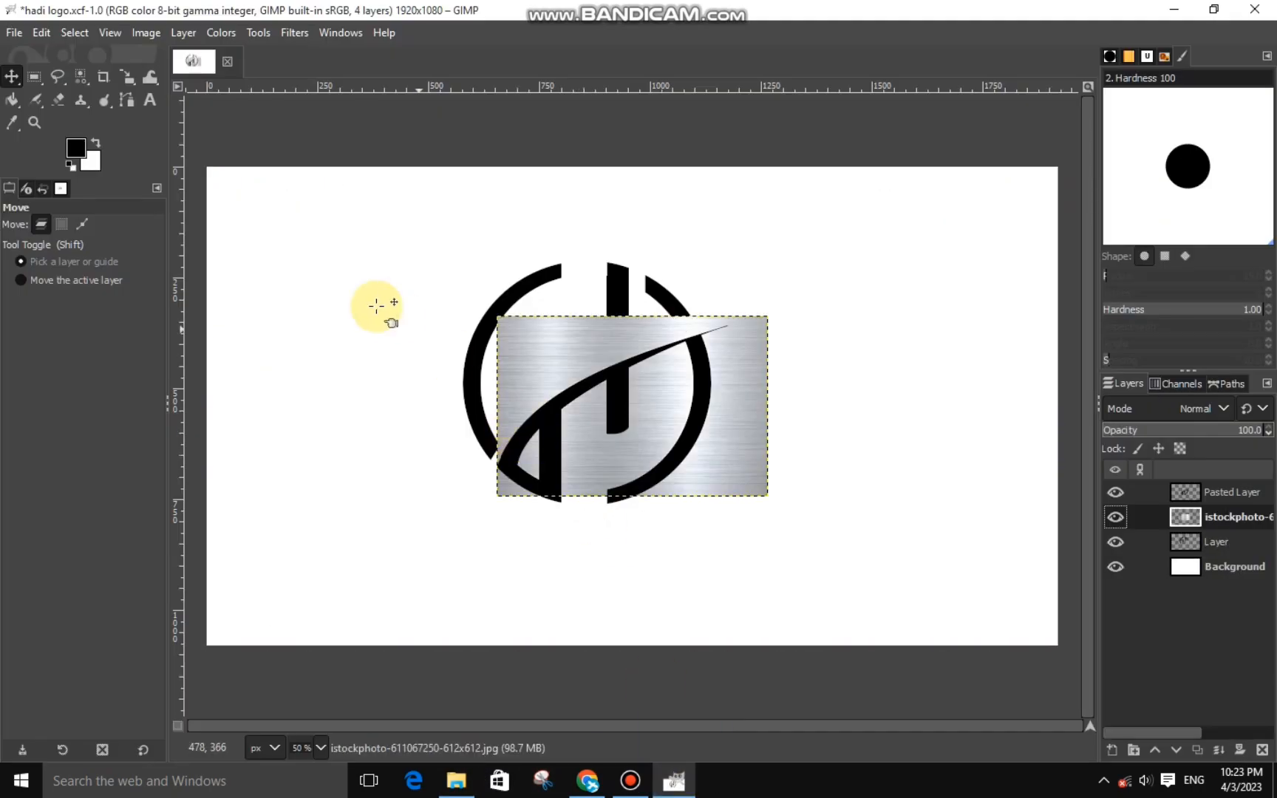
left_click(126, 77)
left_click_drag(632, 413, 712, 456)
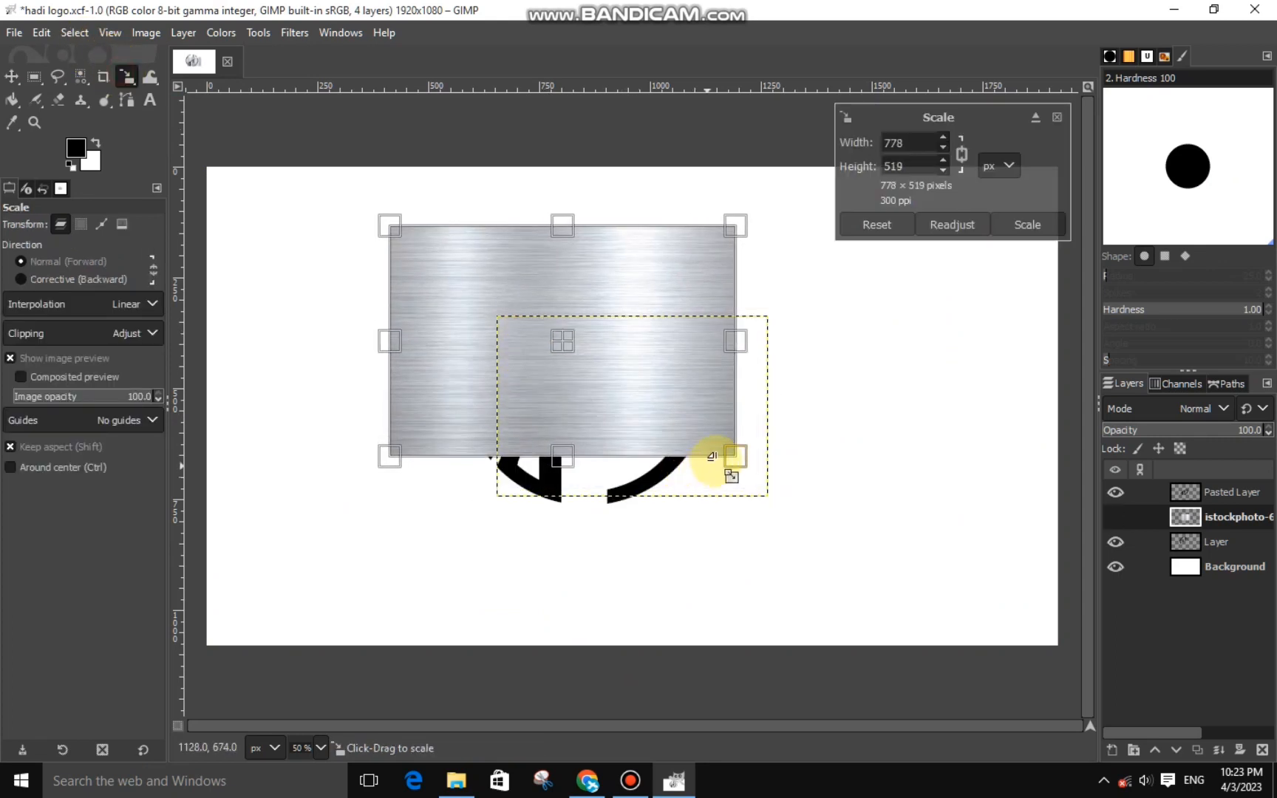
left_click(1028, 225)
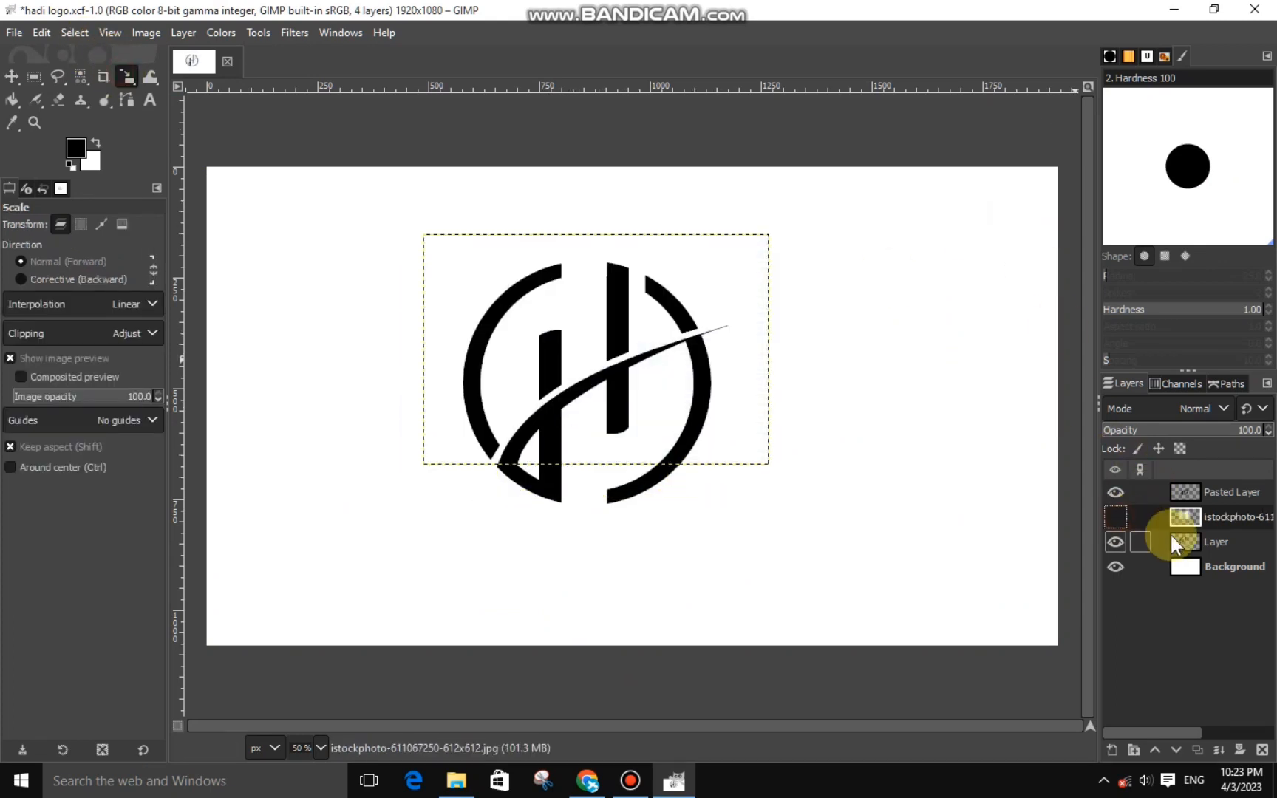
Make a selection from the alpha of Layer, and show the brushed-metal layer as the active layer
right_click(1171, 538)
left_click(1115, 595)
left_click(1180, 517)
left_click(1116, 517)
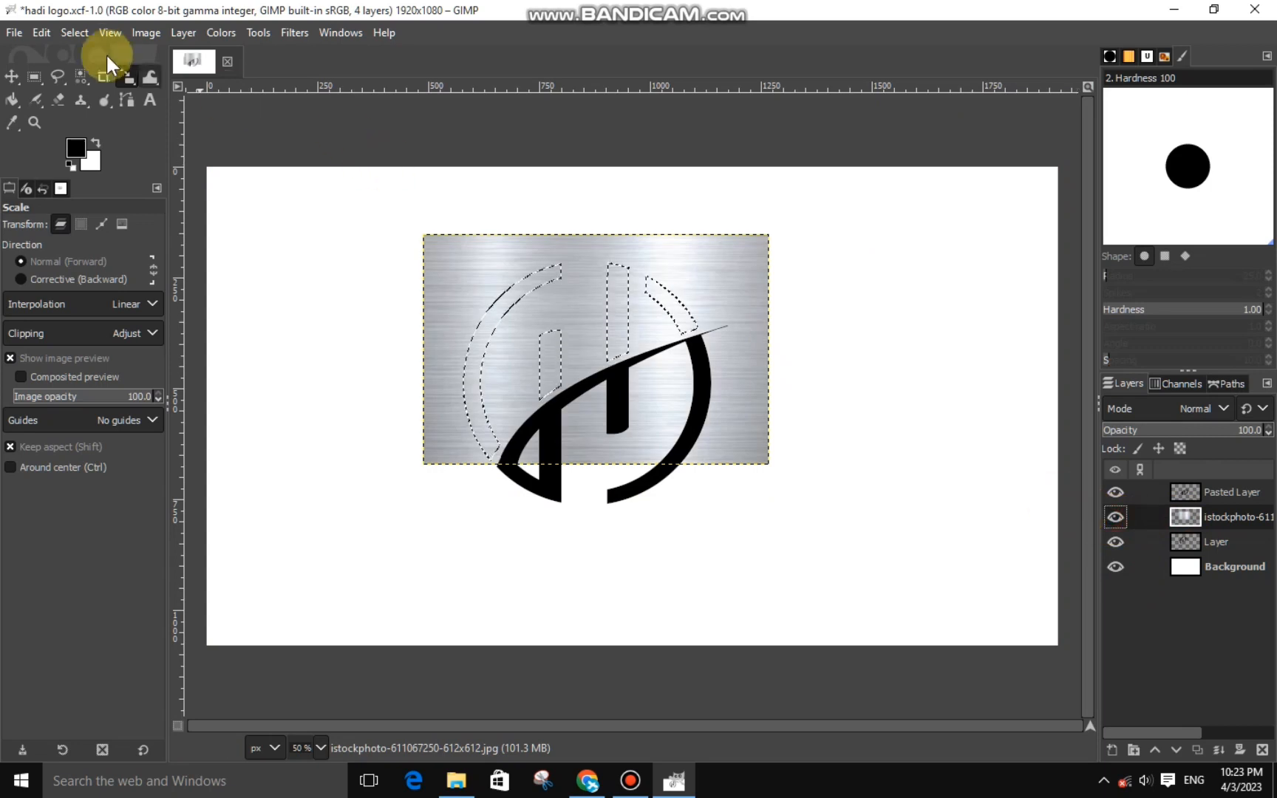
Invert the selection, cut away the metal texture outside the logo's upper part and clear the selection
left_click(75, 33)
left_click(97, 103)
right_click(467, 302)
mouse_move(506, 336)
left_click(645, 290)
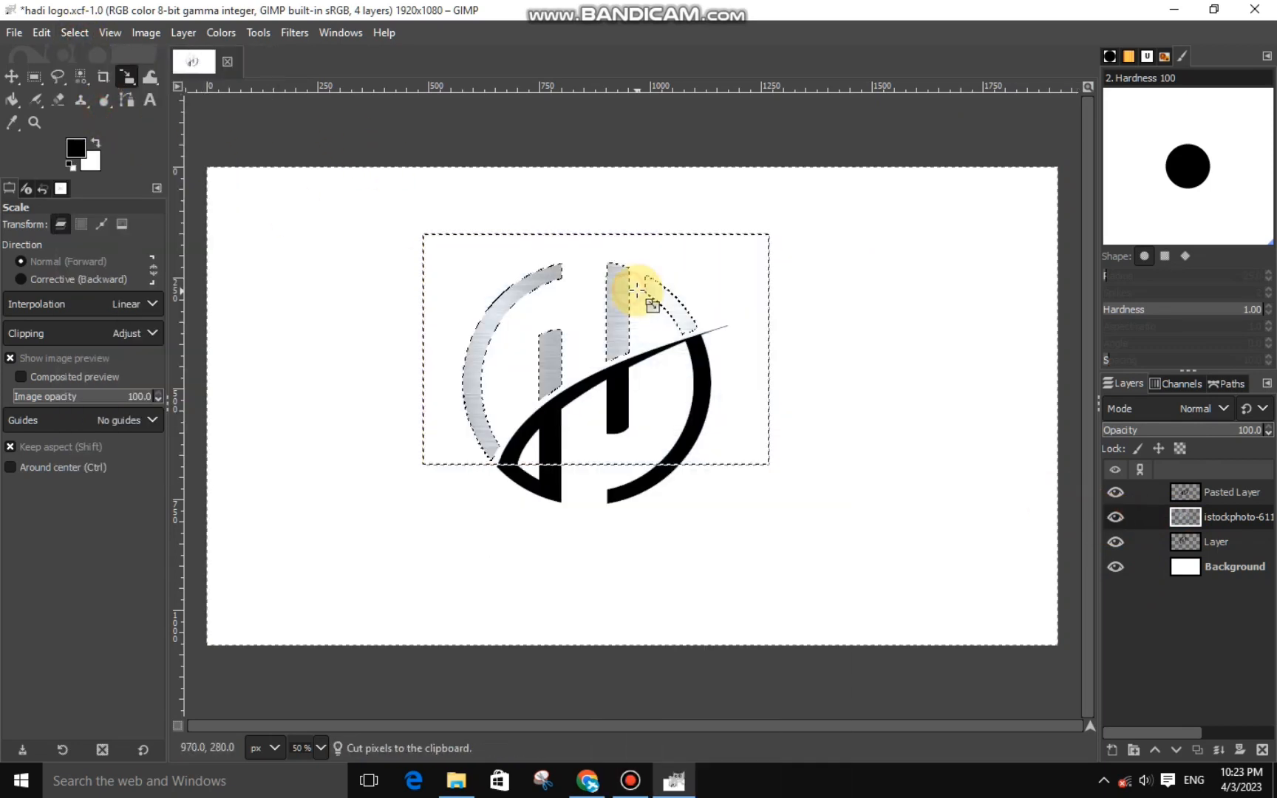
left_click(74, 32)
left_click(89, 77)
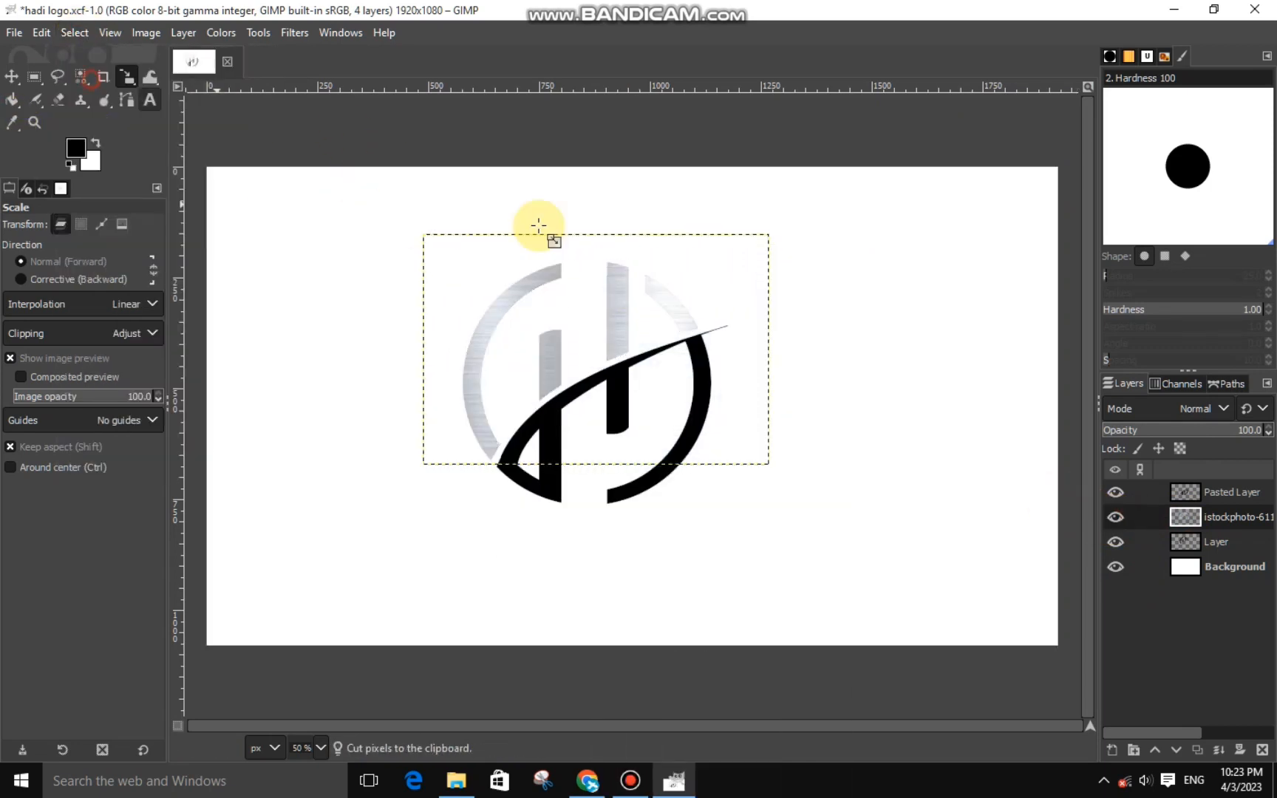
Merge the trimmed metal texture down into Layer and toggle the merged layer's visibility off and on
right_click(1189, 520)
left_click(1081, 244)
left_click(1116, 516)
left_click(1115, 516)
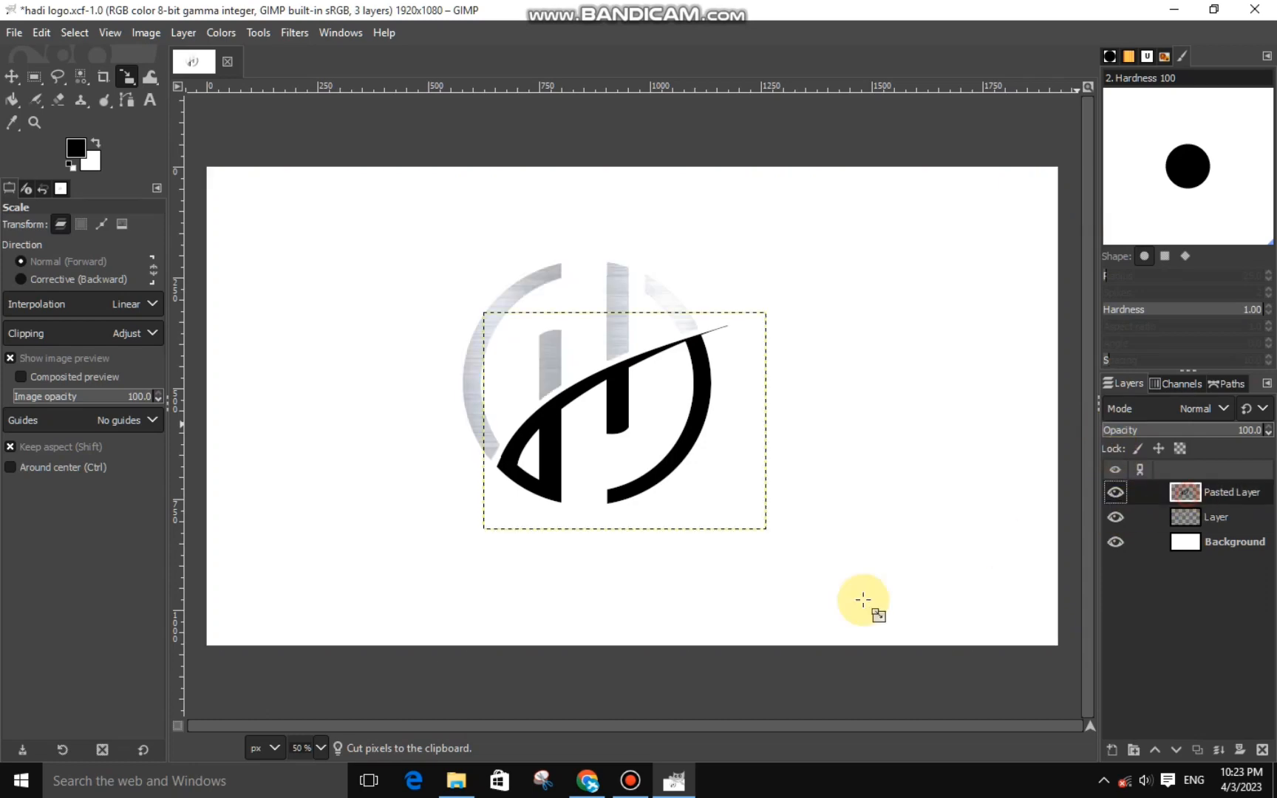
left_click(457, 781)
left_click_drag(303, 536, 657, 344)
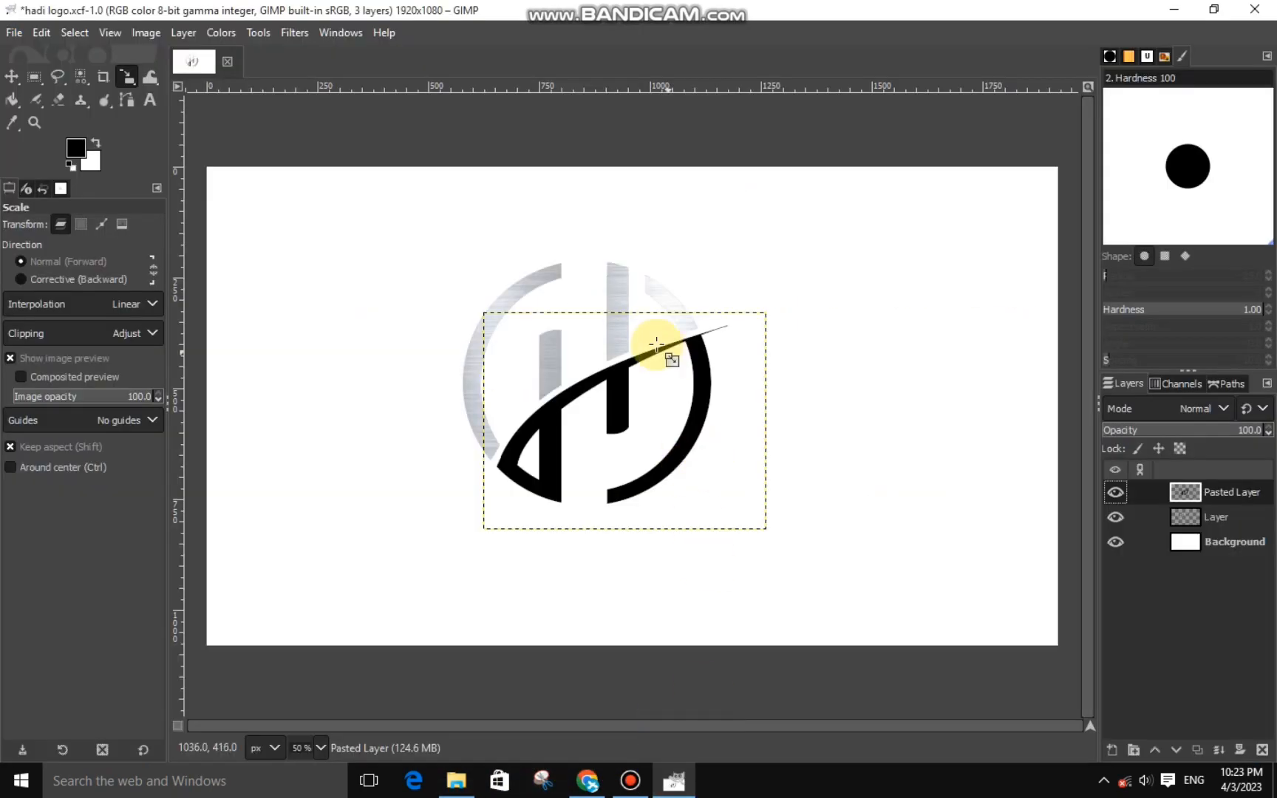
left_click(450, 282)
left_click_drag(542, 319, 477, 364)
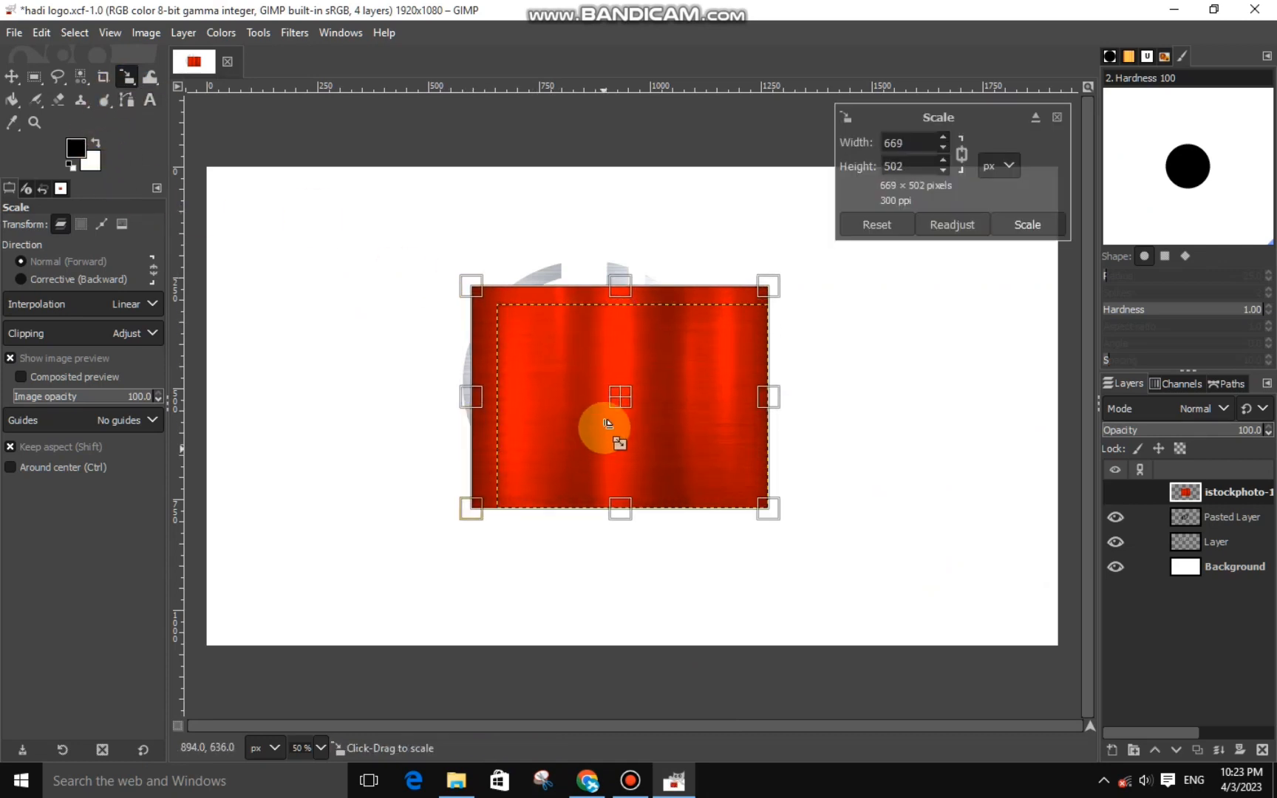
left_click_drag(607, 424, 614, 444)
left_click(1013, 225)
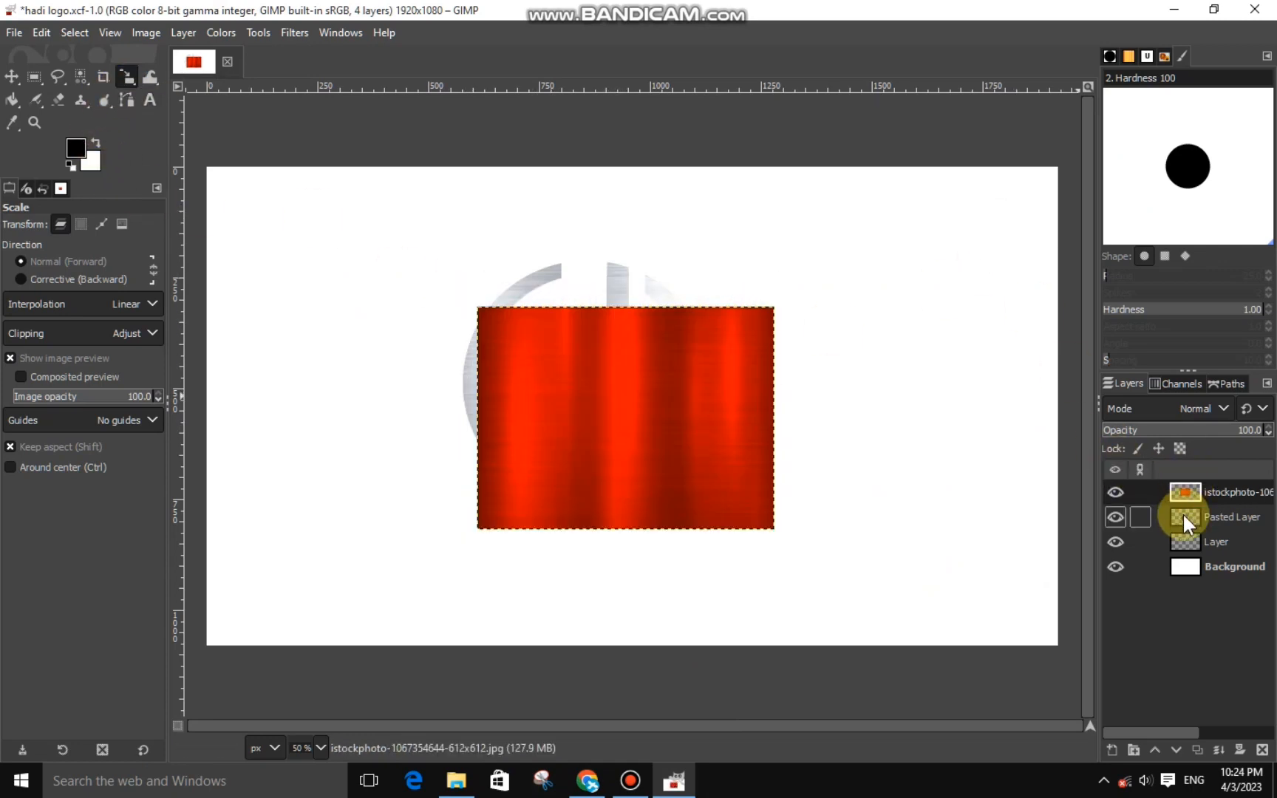
Make a selection from the alpha of Pasted Layer, and show the red texture layer as the active layer
right_click(1177, 519)
left_click(1102, 596)
left_click(1183, 495)
left_click(1115, 495)
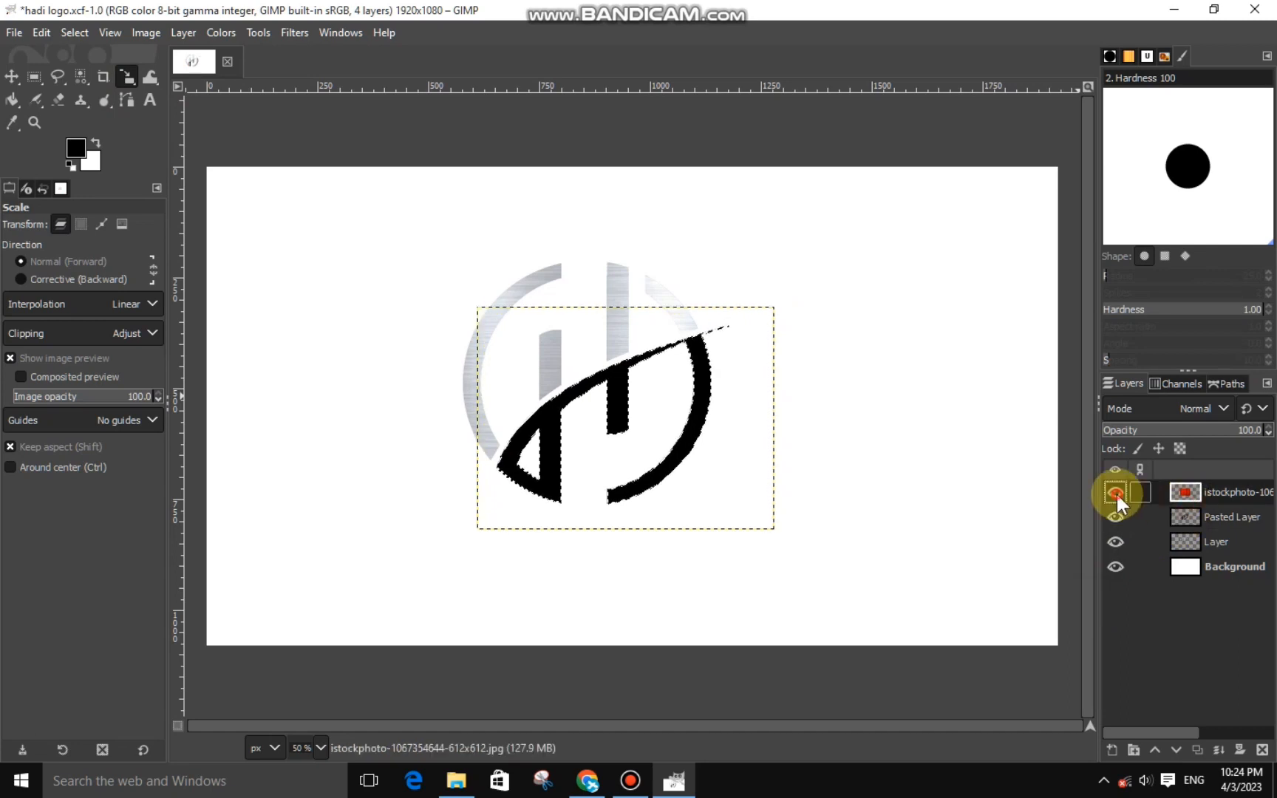
Invert the selection, cut away the red texture outside the logo's lower part and clear the selection
left_click(74, 32)
left_click(92, 100)
right_click(422, 306)
mouse_move(454, 346)
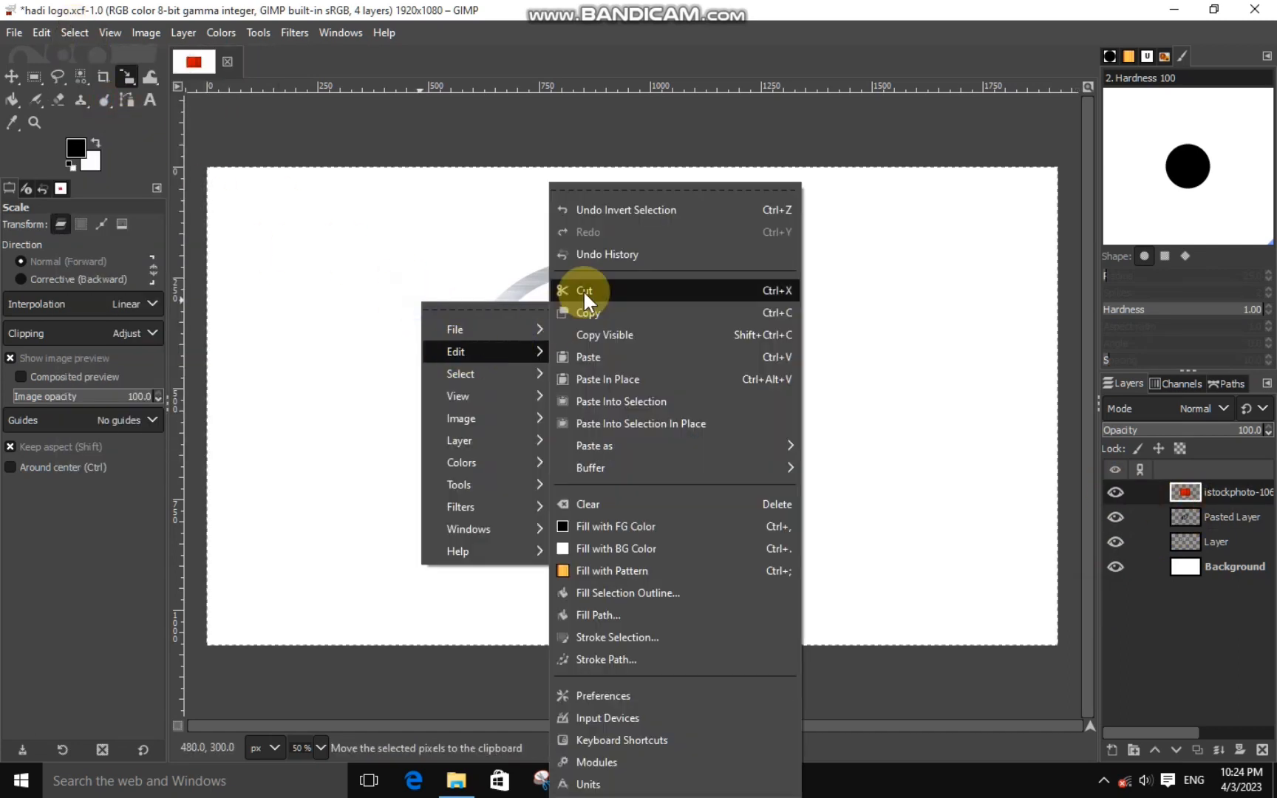
left_click(582, 289)
key("ctrl+shift+a")
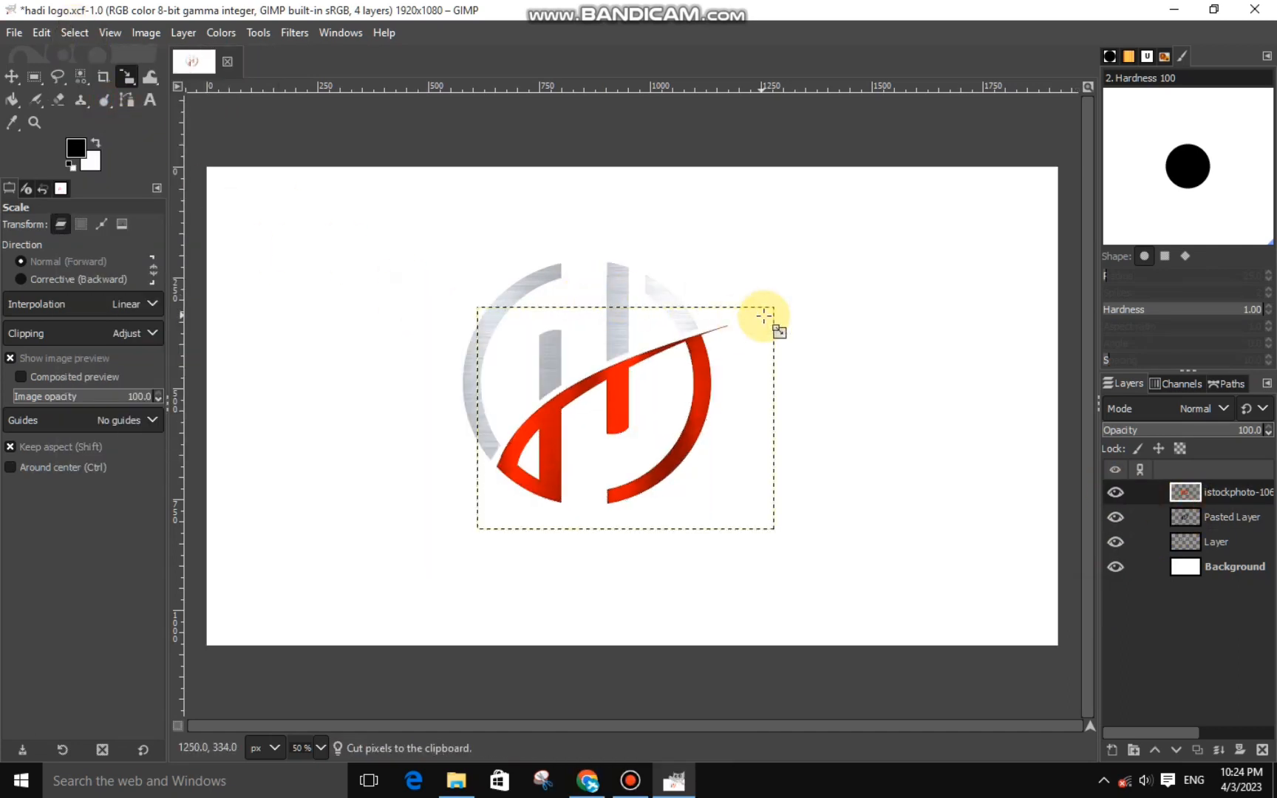
Merge the red texture into Pasted Layer and the result down into Layer, keeping the Background separate
right_click(1183, 489)
left_click(1091, 228)
right_click(1187, 452)
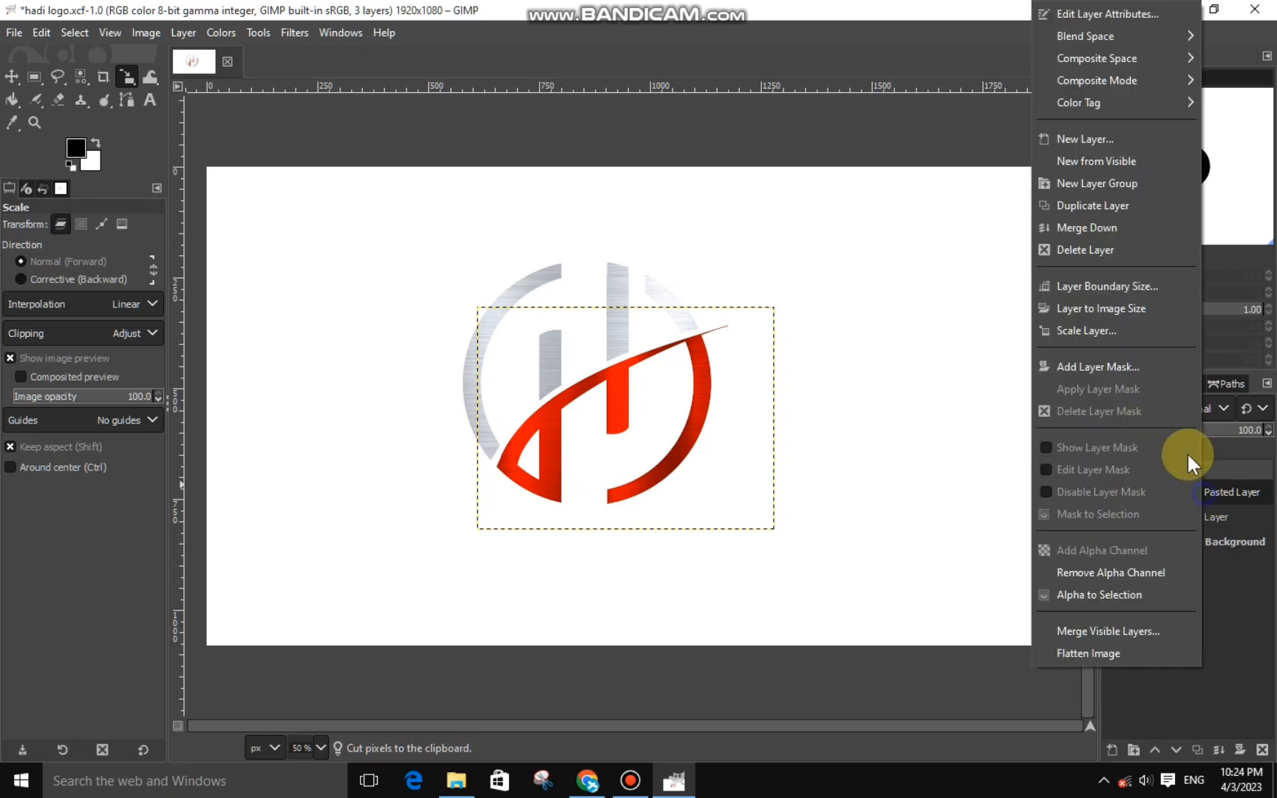
left_click(1120, 229)
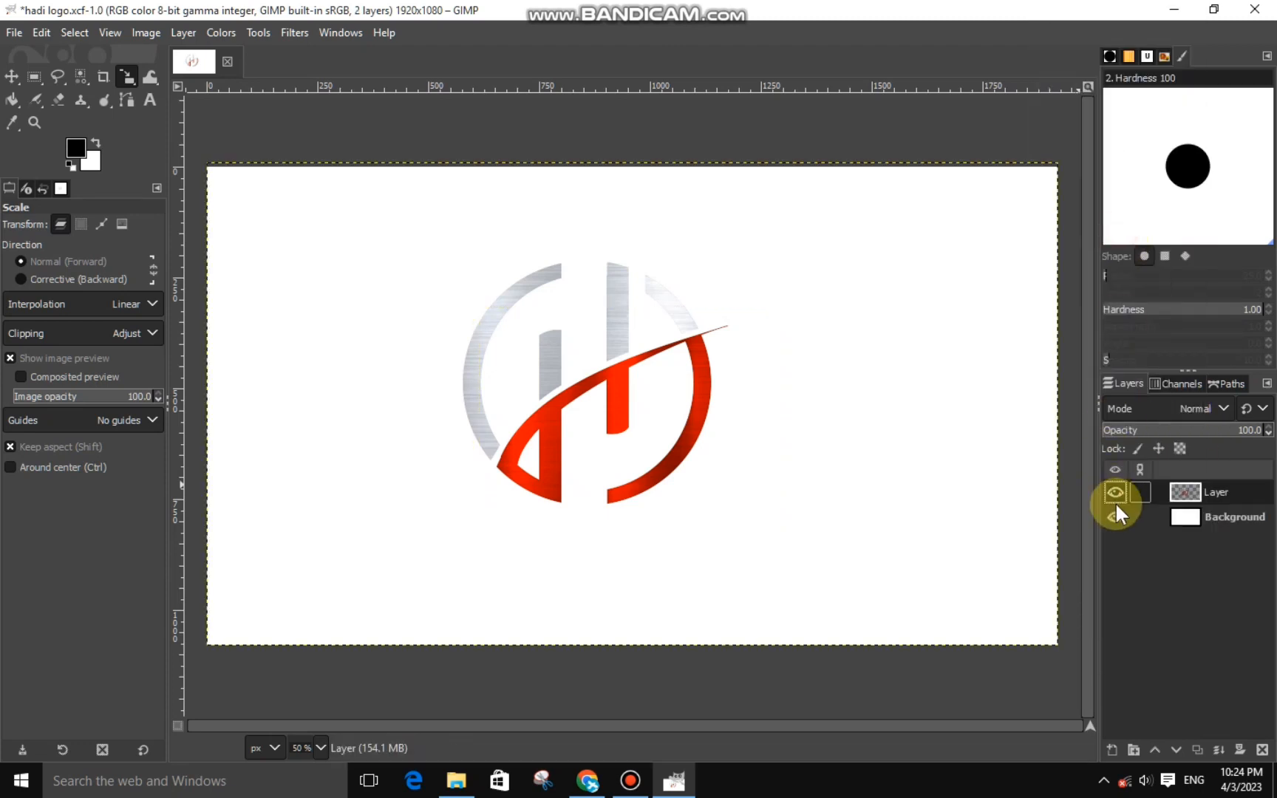
Add the text "H LOGO DESIGN" in a wide text box below the logo, in Ebrima Bold at 62 px
left_click(150, 102)
left_click_drag(413, 522, 866, 594)
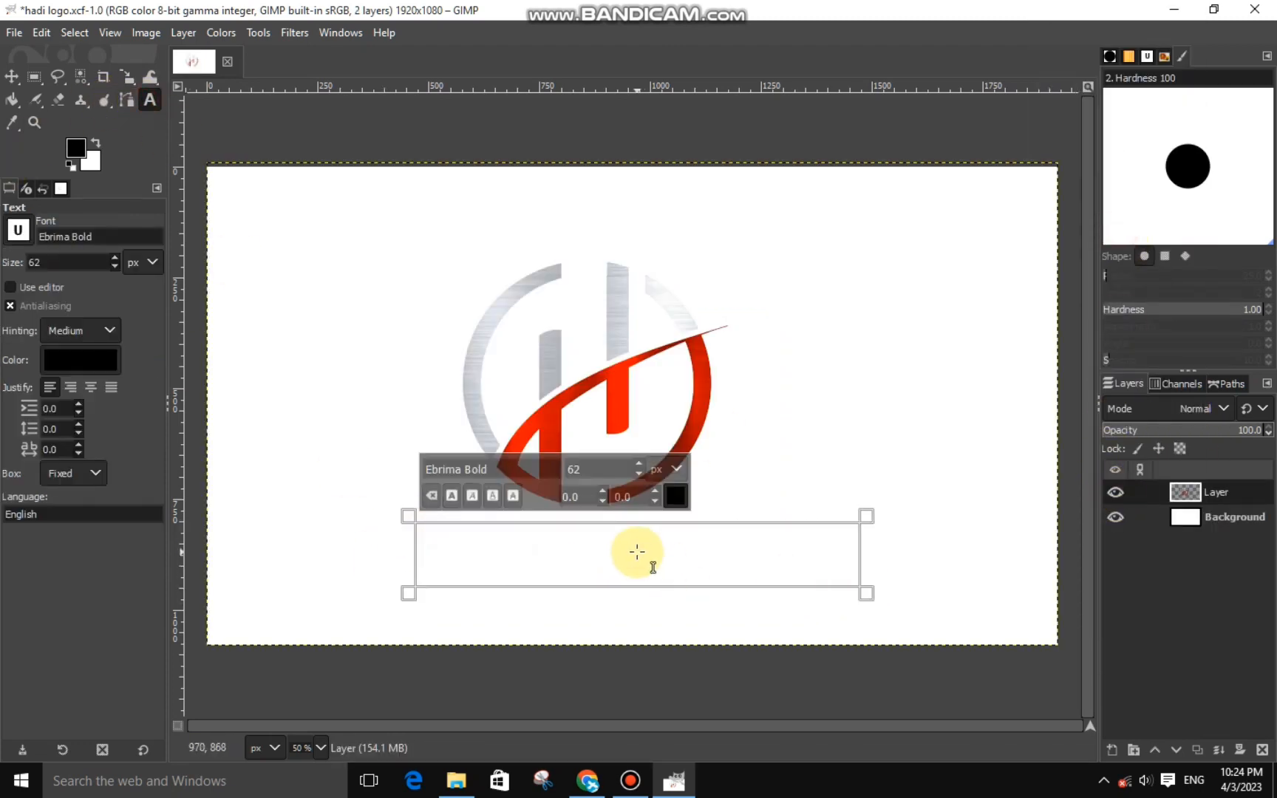
type("H LOGO DESIGN")
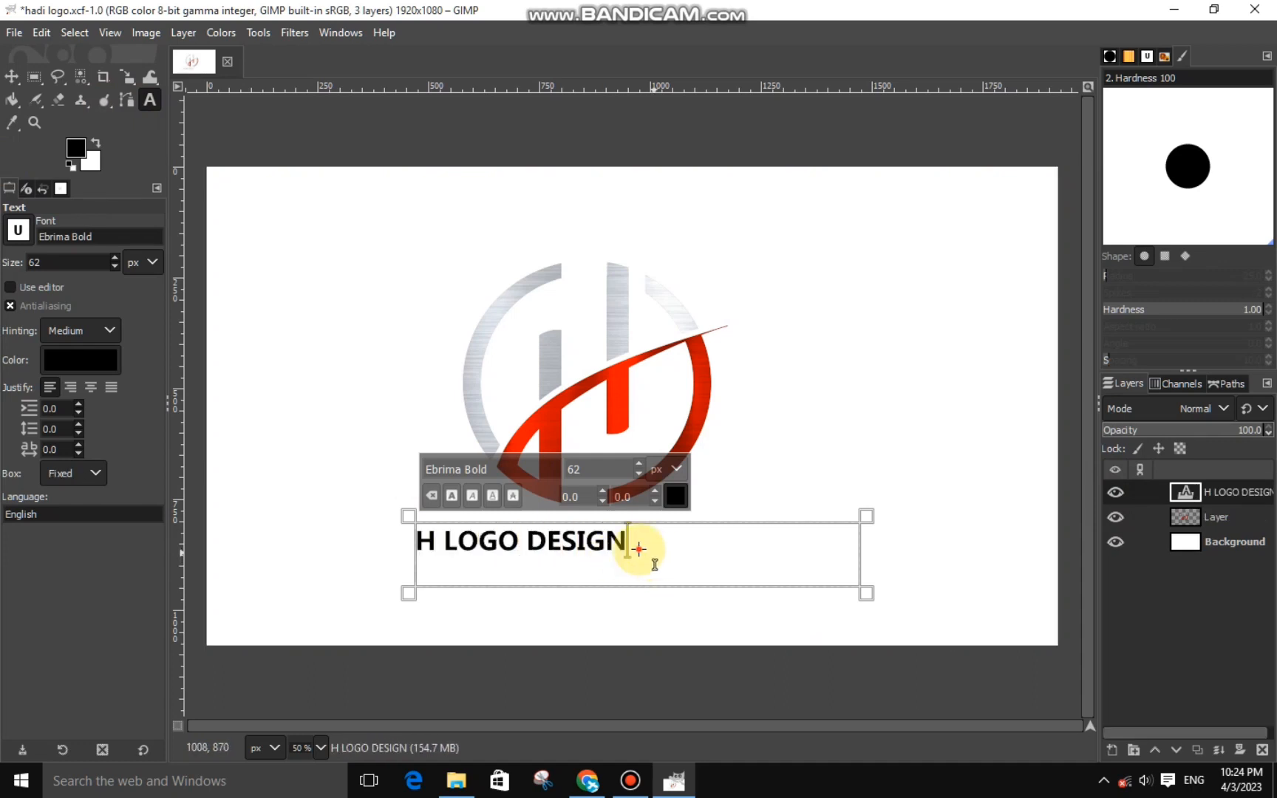
Enlarge the H LOGO DESIGN text to 73 px and narrow its text box so the text sits beneath the logo
left_click_drag(640, 549, 371, 563)
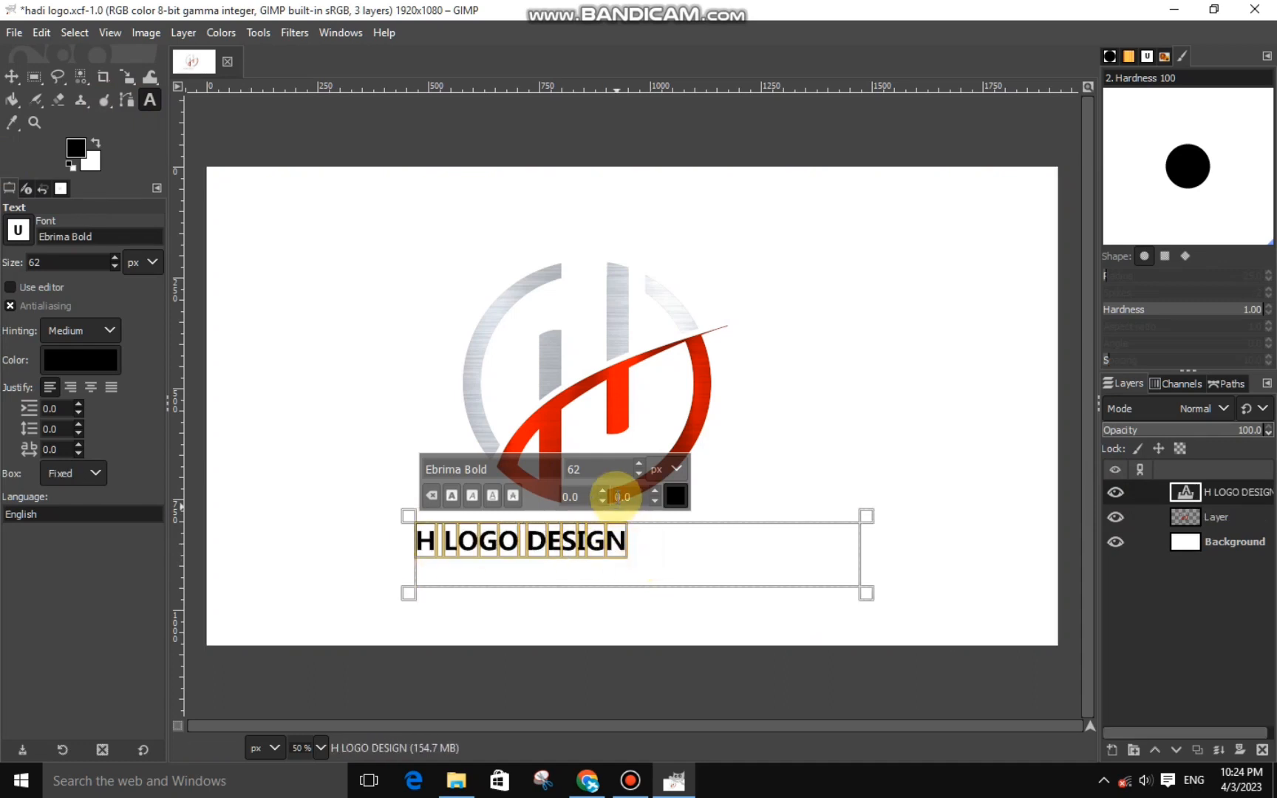
left_click(639, 463)
left_click(416, 561)
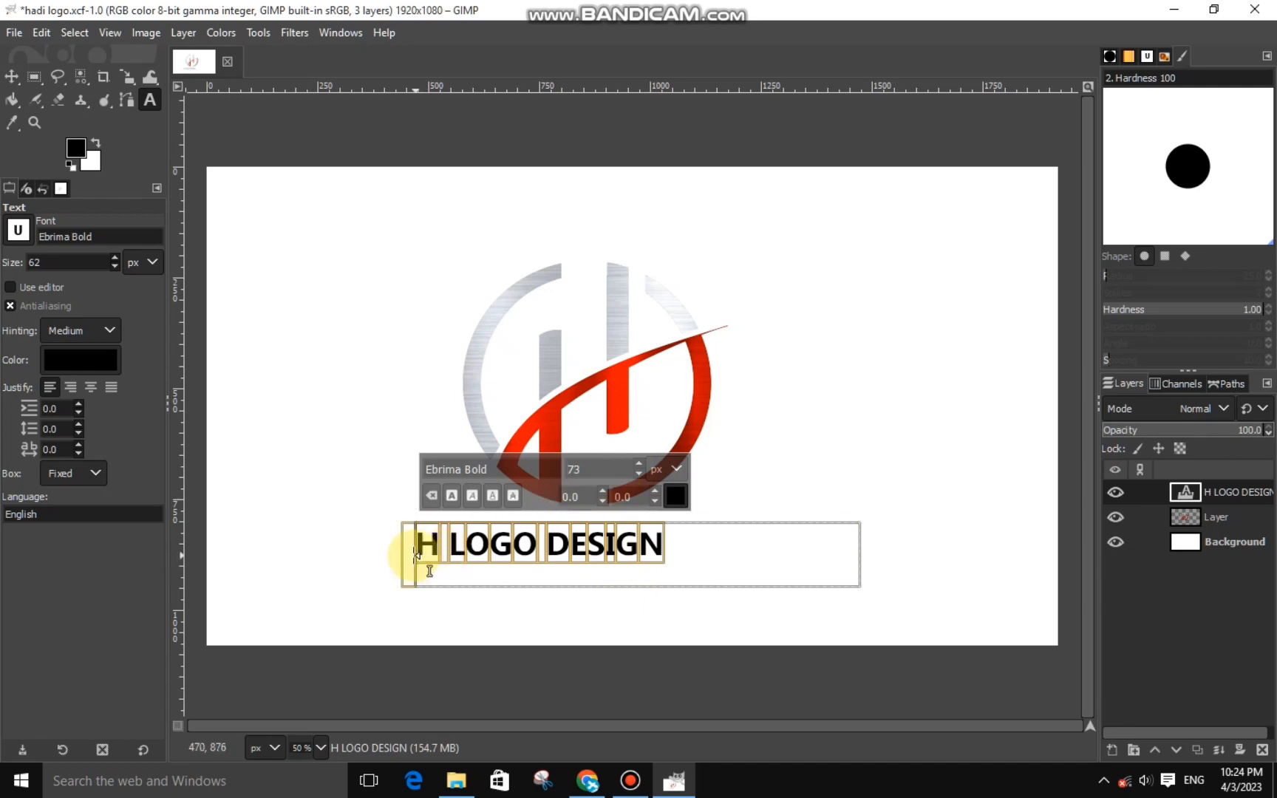
left_click_drag(416, 555, 839, 594)
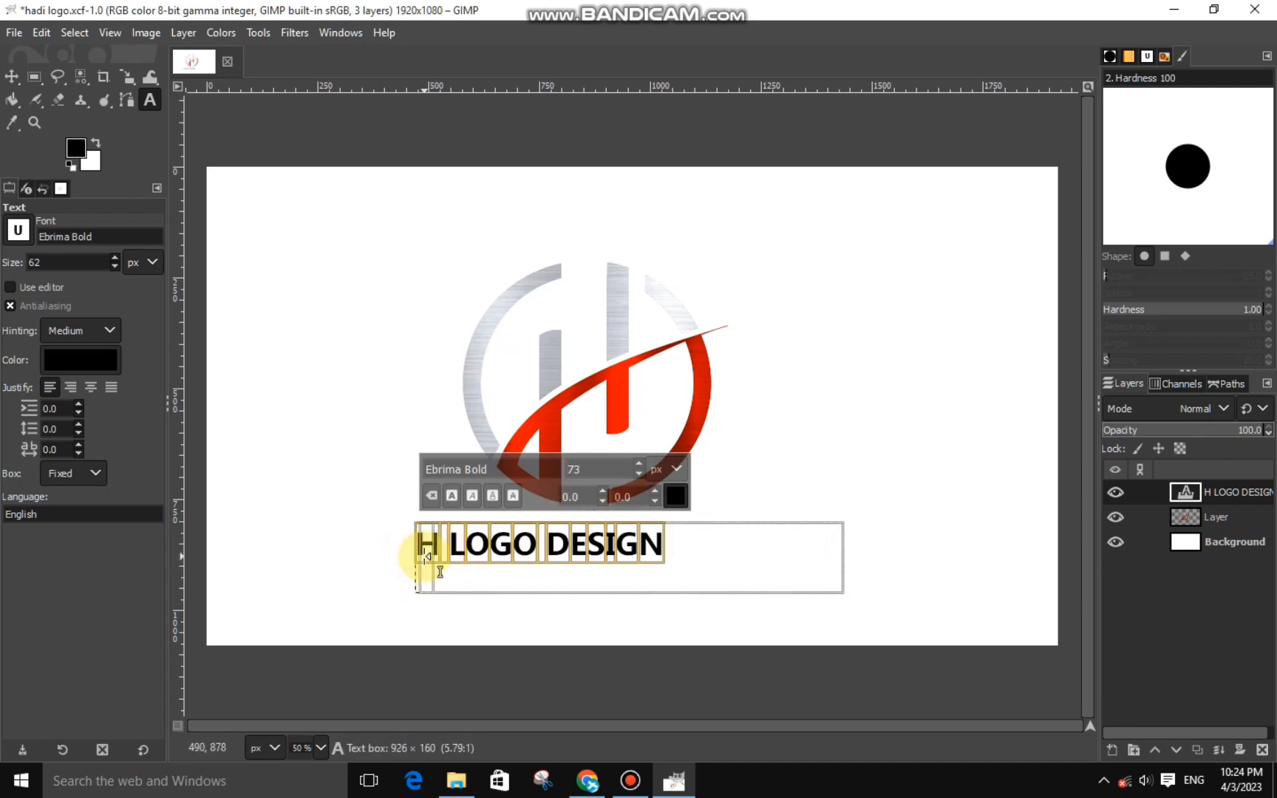
left_click_drag(427, 556, 452, 562)
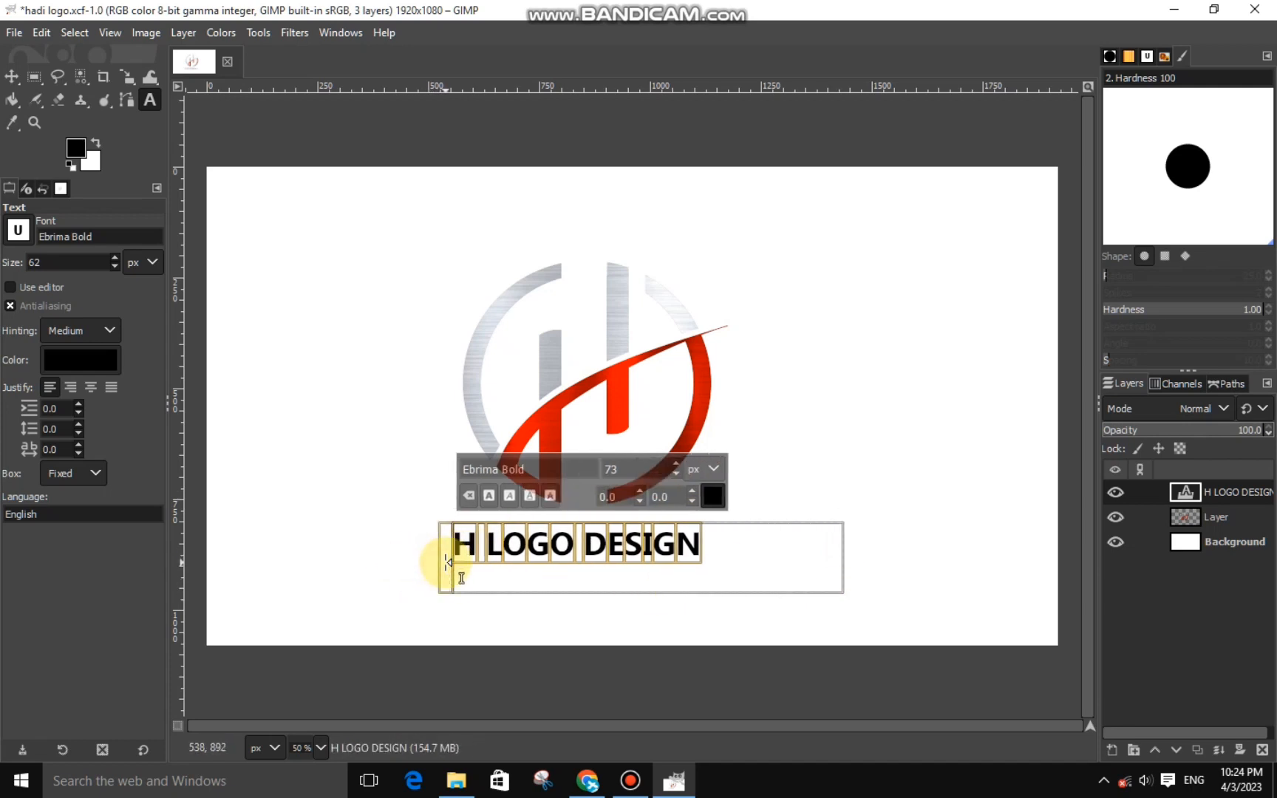
left_click(11, 76)
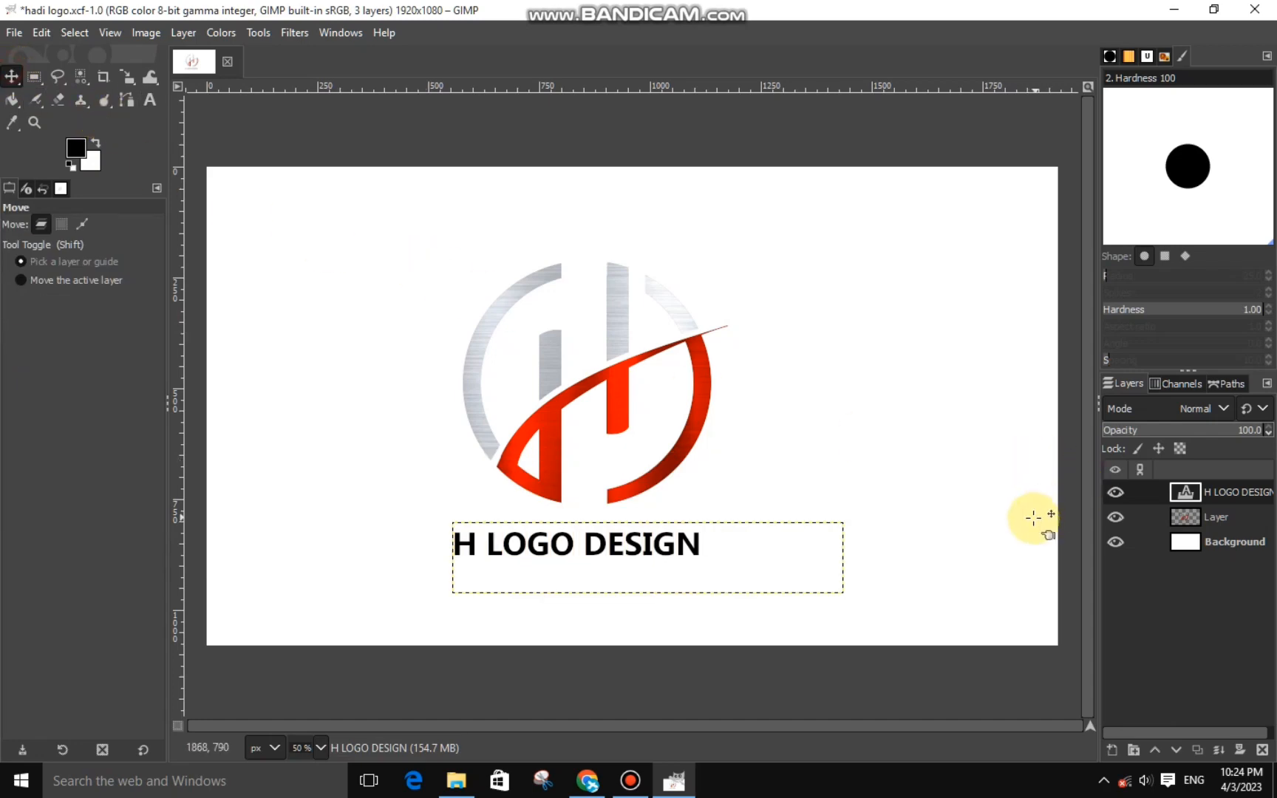
left_click(458, 781)
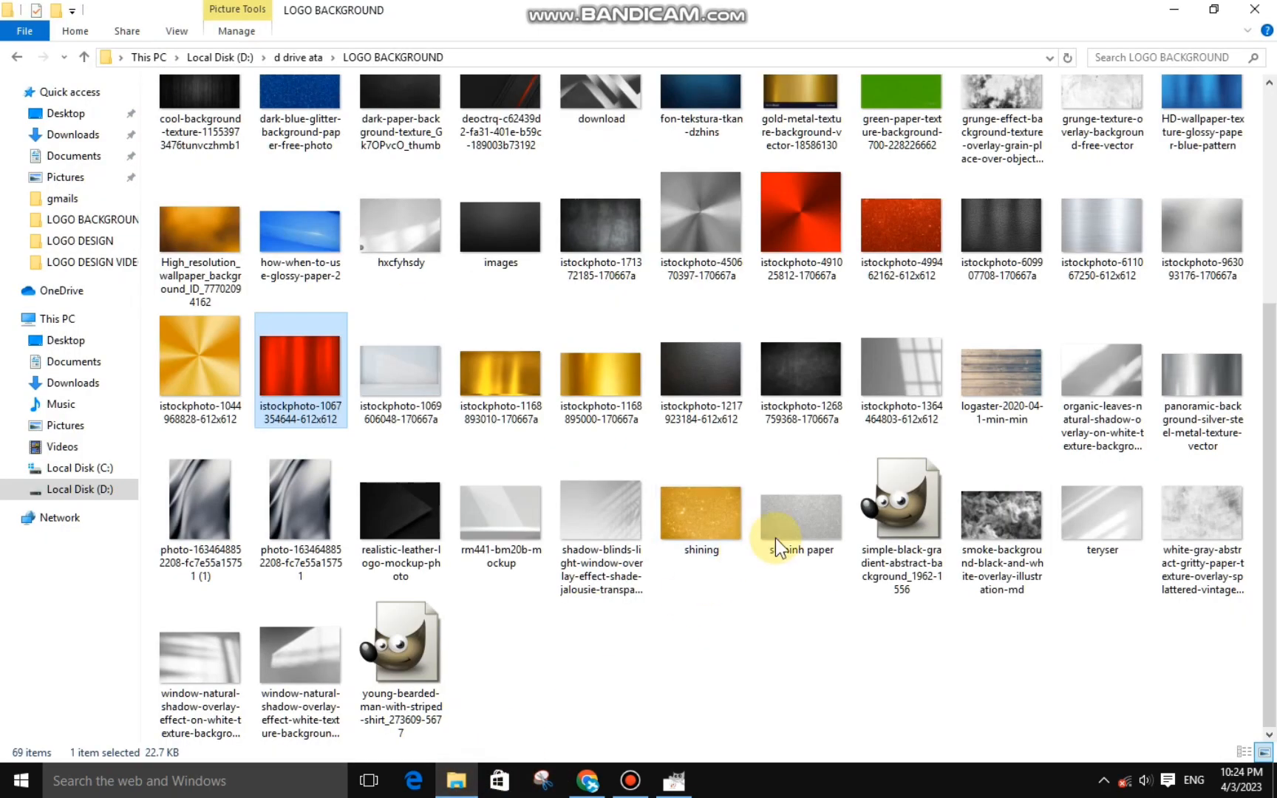
left_click_drag(1102, 229, 350, 465)
left_click(126, 76)
left_click(489, 368)
left_click_drag(486, 363, 478, 362)
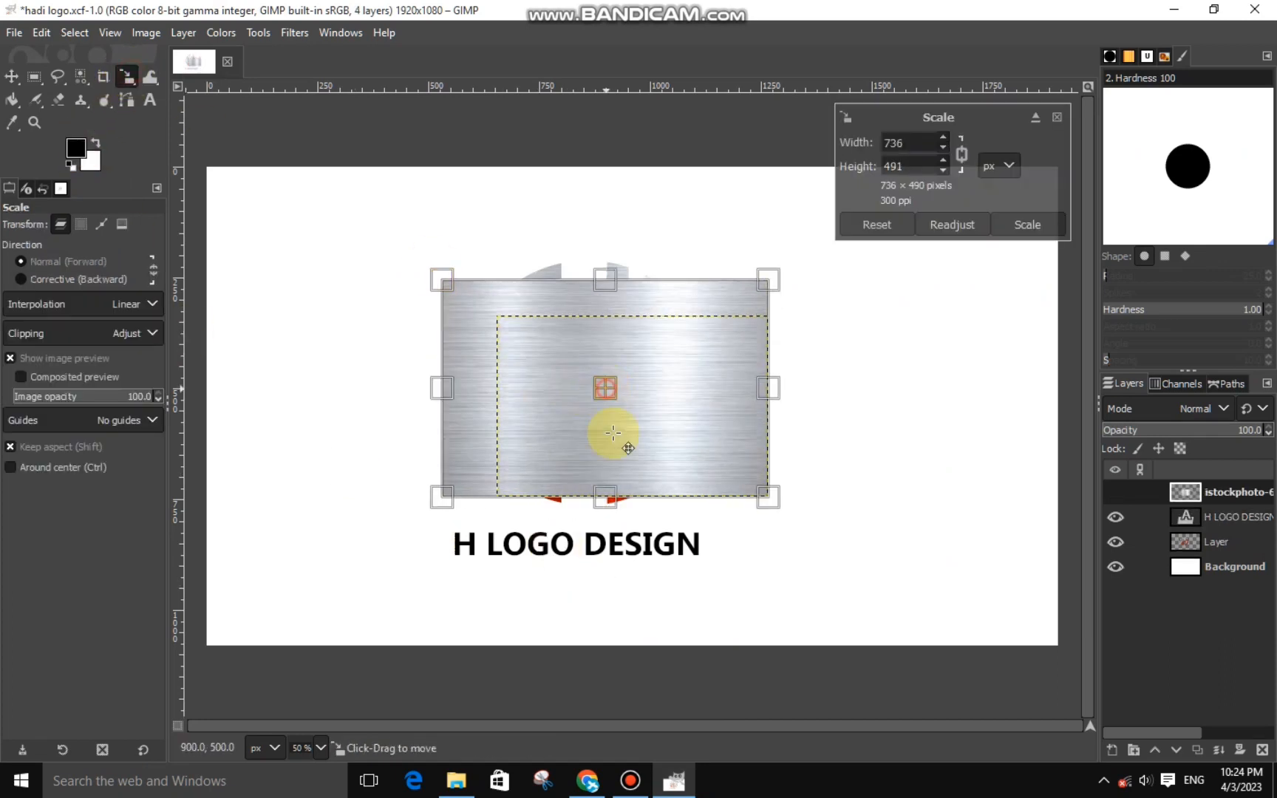
left_click_drag(613, 433, 627, 561)
left_click_drag(722, 552, 756, 575)
left_click_drag(530, 539, 525, 543)
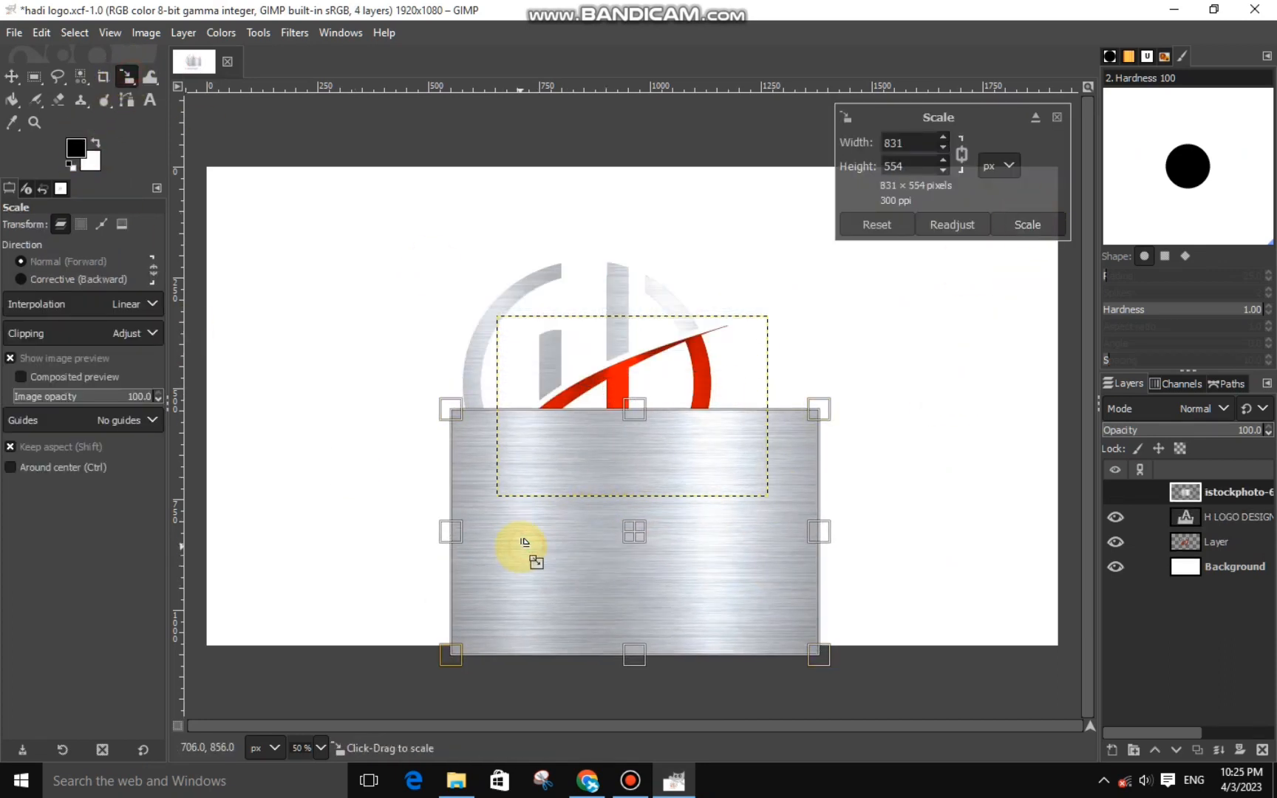
left_click(1016, 210)
Hide the metal texture, make a selection from the text layer's alpha, and show the texture again as the active layer
left_click(1114, 490)
right_click(1194, 513)
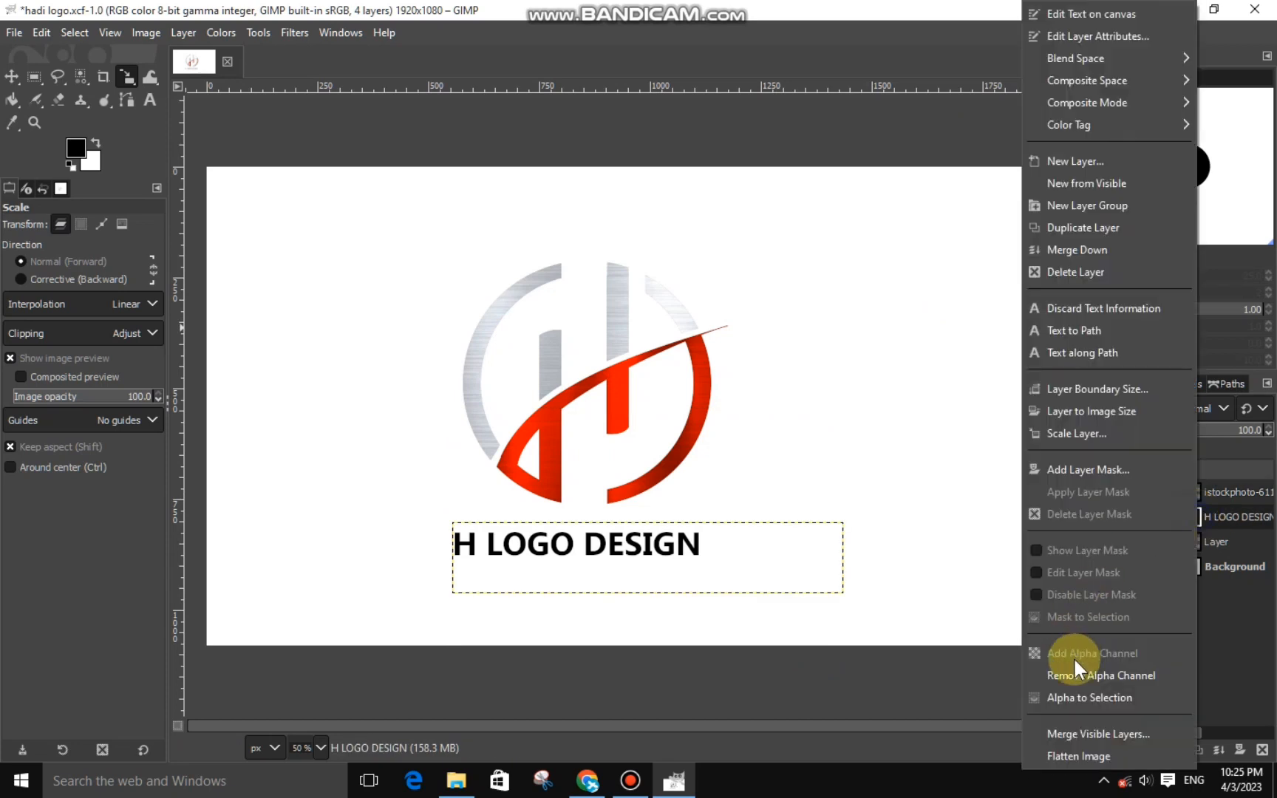
left_click(1079, 698)
left_click(1138, 493)
left_click(1117, 492)
Invert the selection and cut away the metal texture outside the H LOGO DESIGN letters
left_click(74, 33)
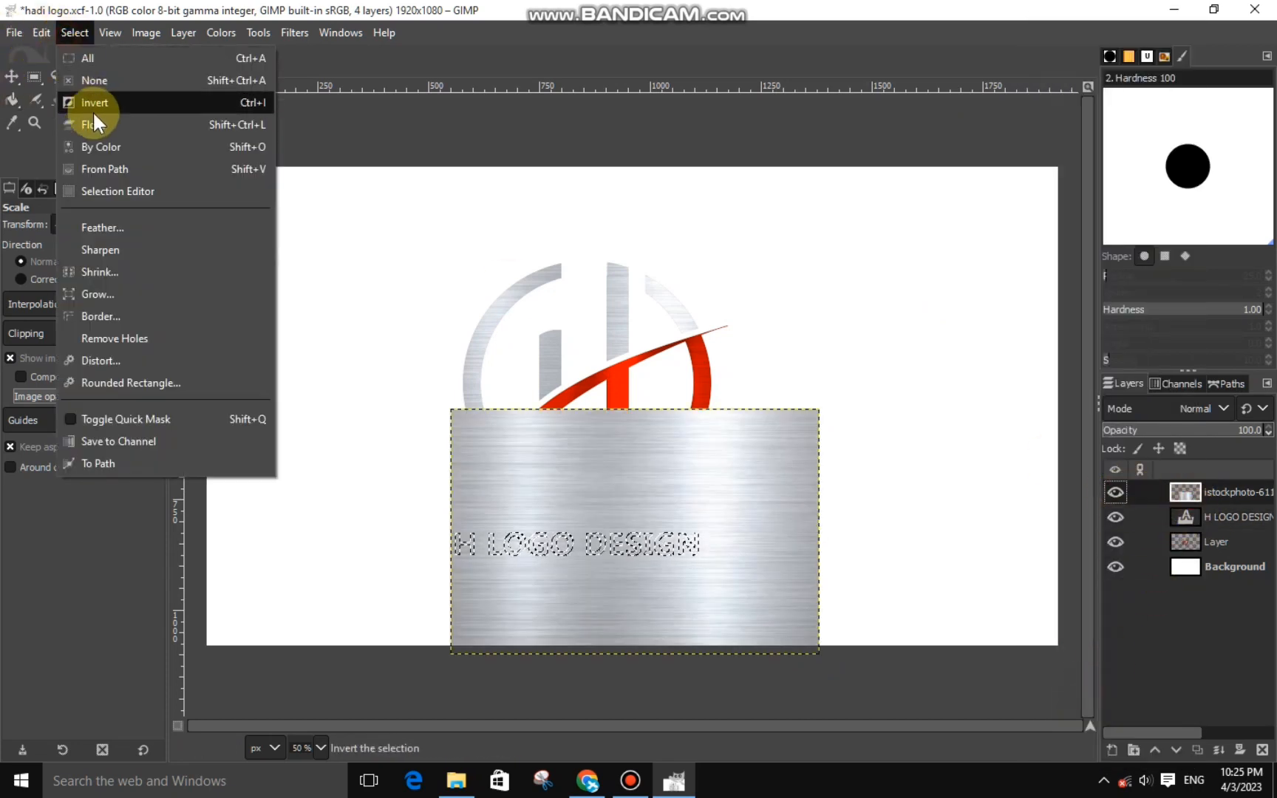
left_click(93, 108)
key("ctrl+x")
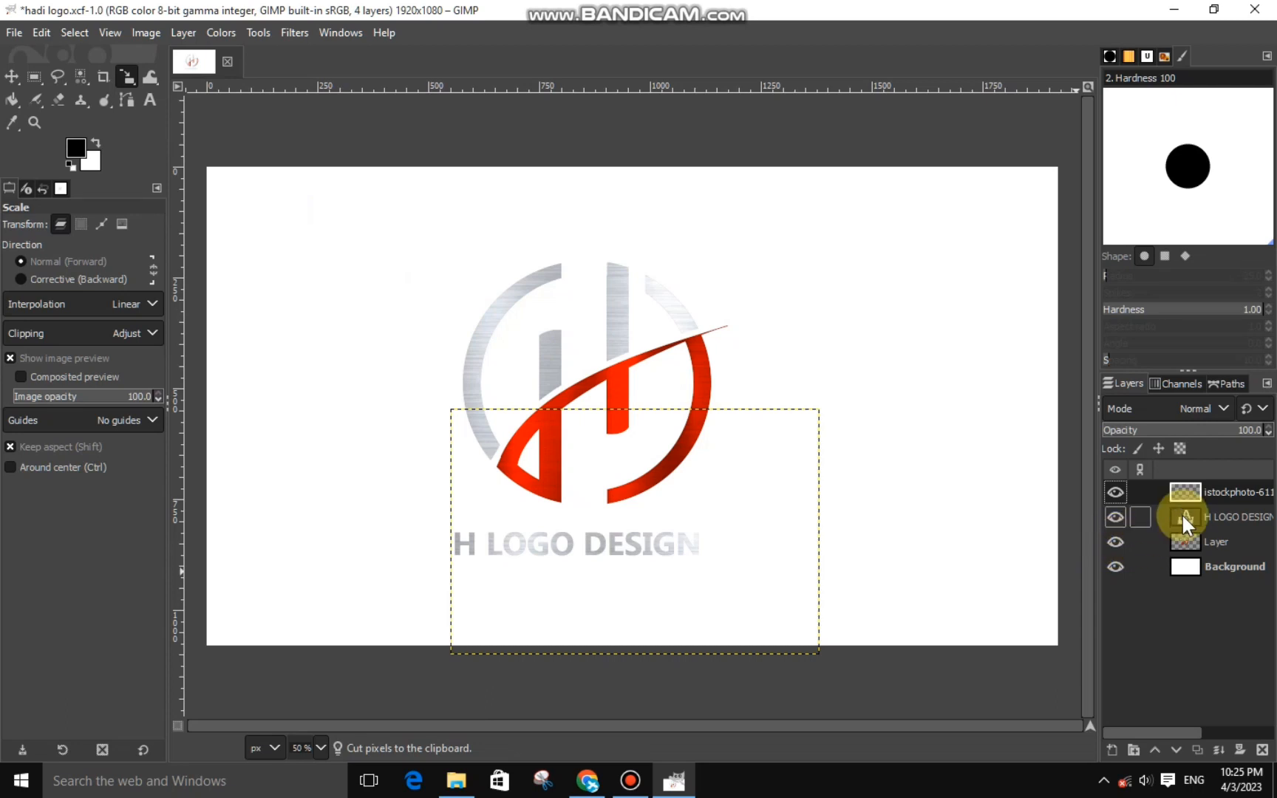
Merge the metal texture down into the H LOGO DESIGN text layer, and merge that result into the logo layer
right_click(1196, 497)
left_click(1089, 228)
right_click(1192, 493)
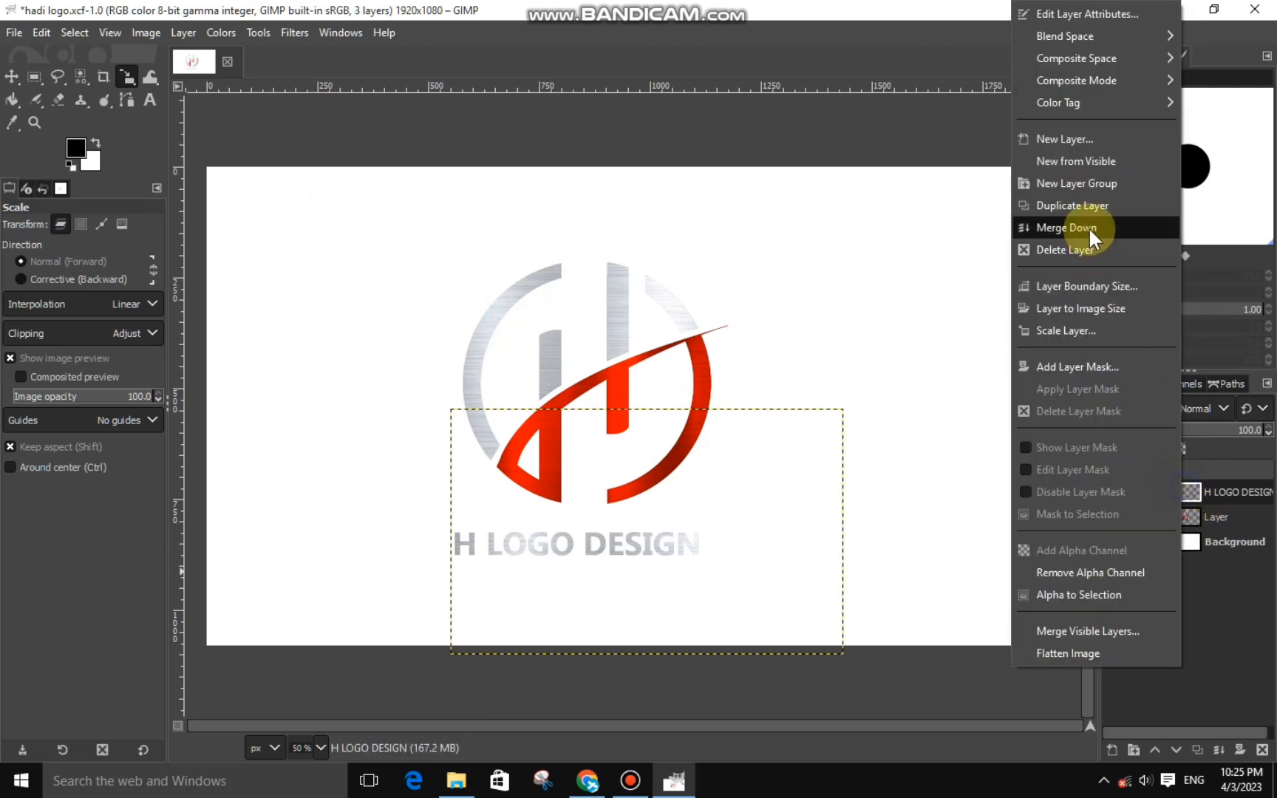
left_click(1089, 226)
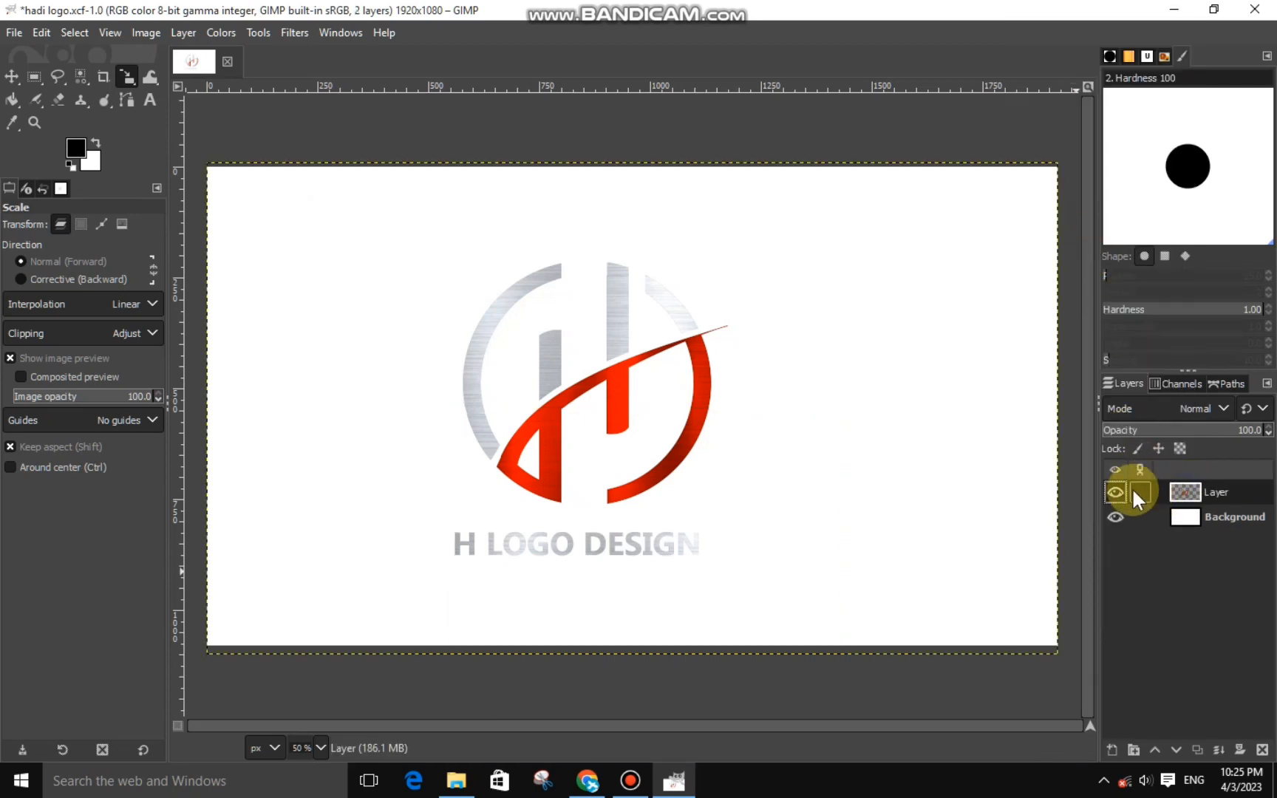
left_click(460, 780)
scroll(1001, 360, "up", 3)
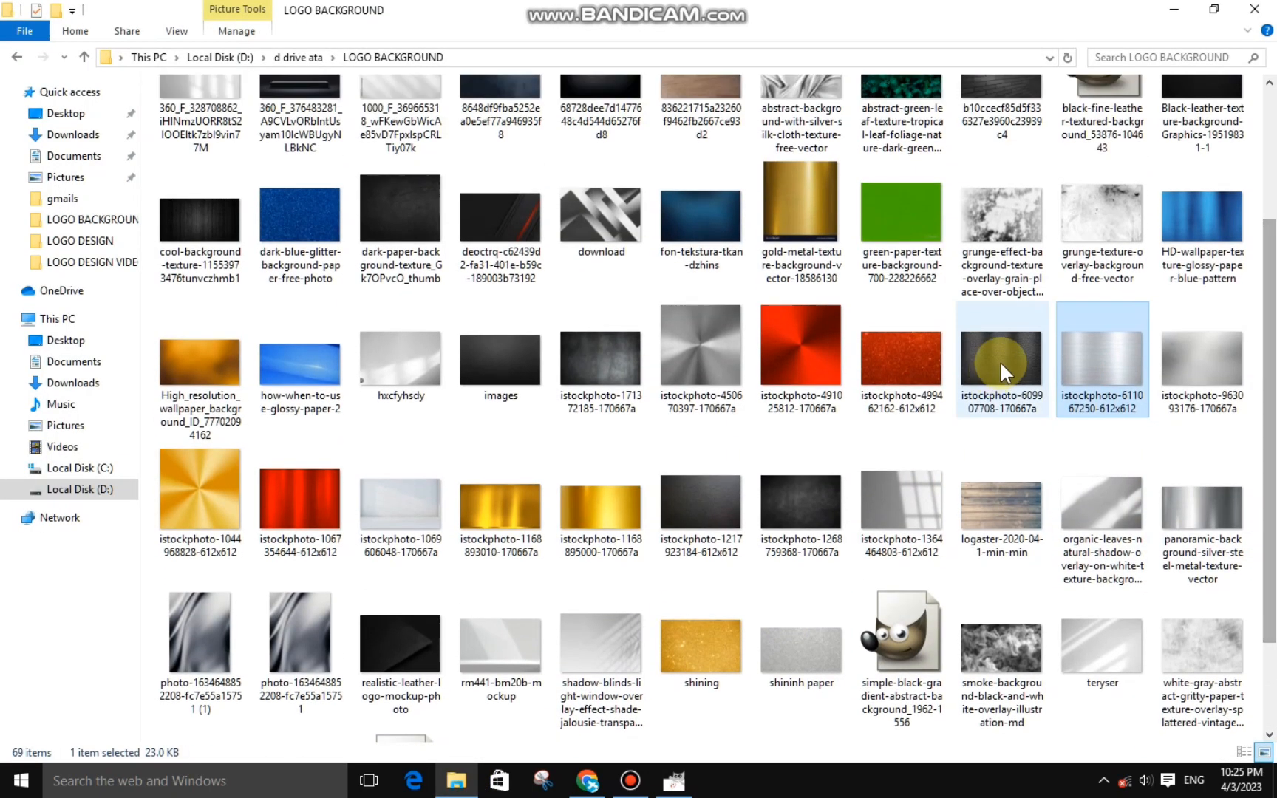
left_click_drag(1000, 360, 474, 452)
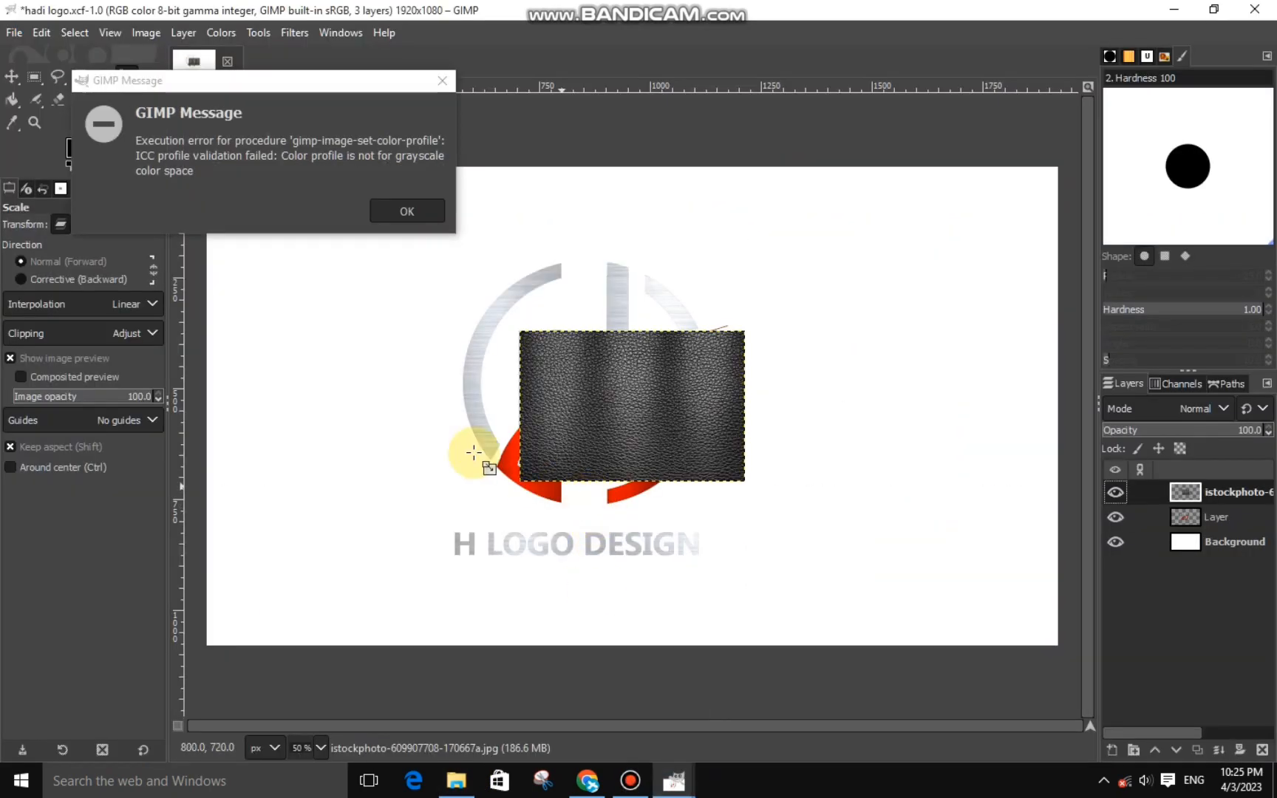
left_click(407, 211)
left_click_drag(399, 321, 97, 172)
left_click_drag(702, 428, 1021, 490)
left_click(1023, 227)
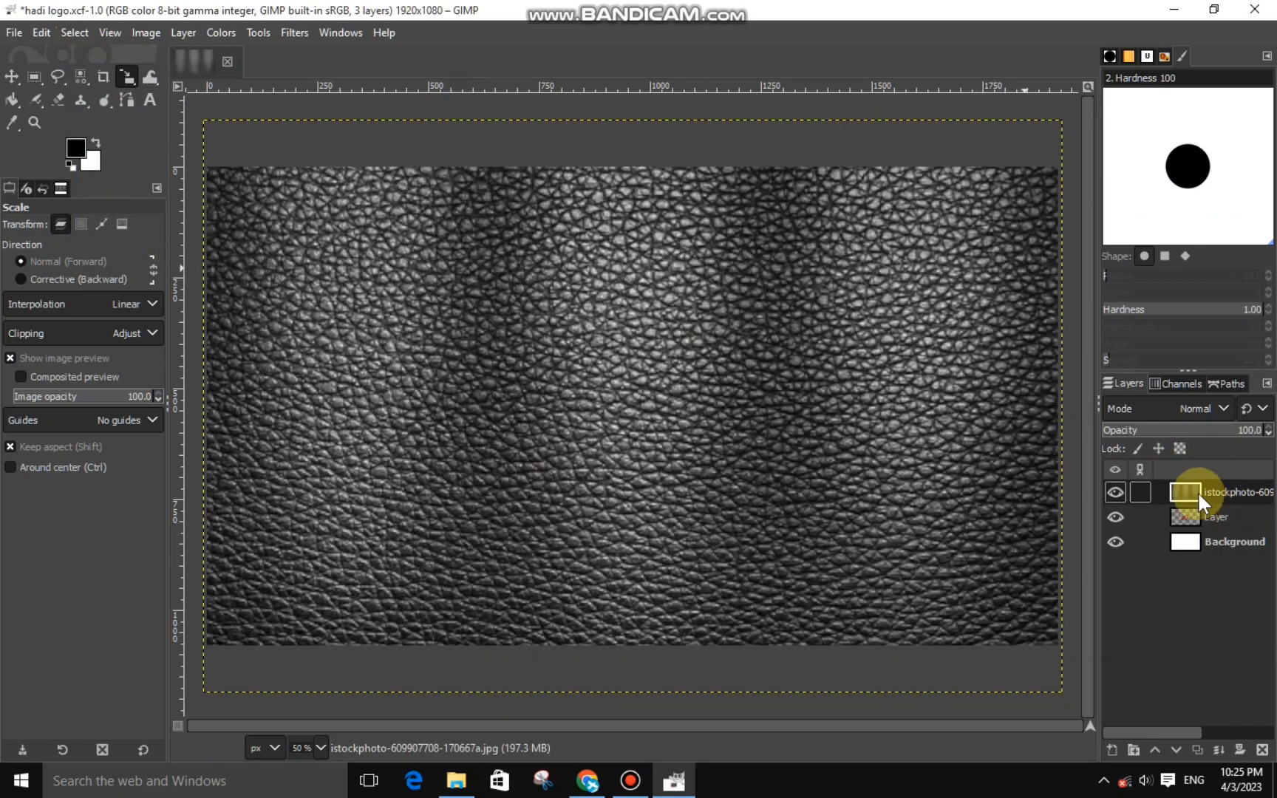
Place the leather layer beneath the logo layer and shift the logo with its text to the canvas centre
left_click_drag(1198, 493, 1204, 527)
left_click(593, 417)
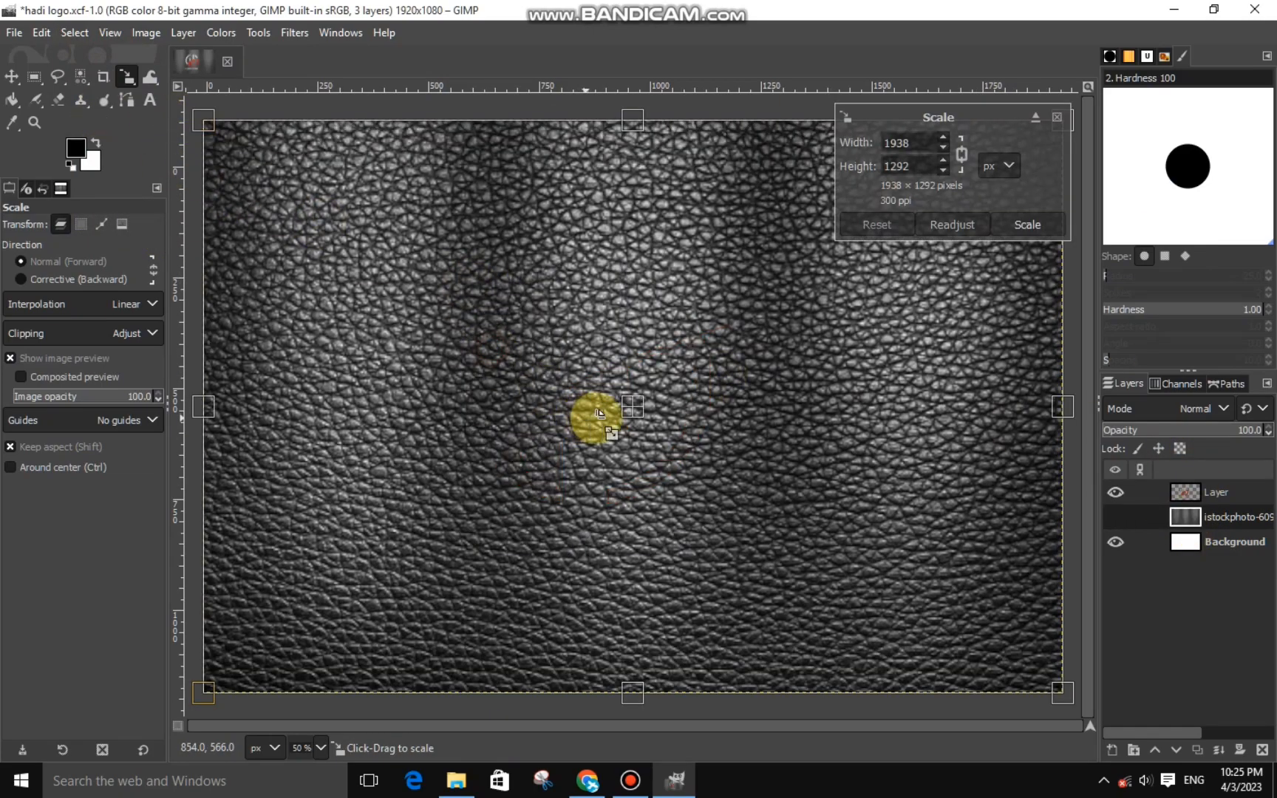
left_click(1186, 497)
left_click(645, 427)
left_click_drag(632, 411, 686, 409)
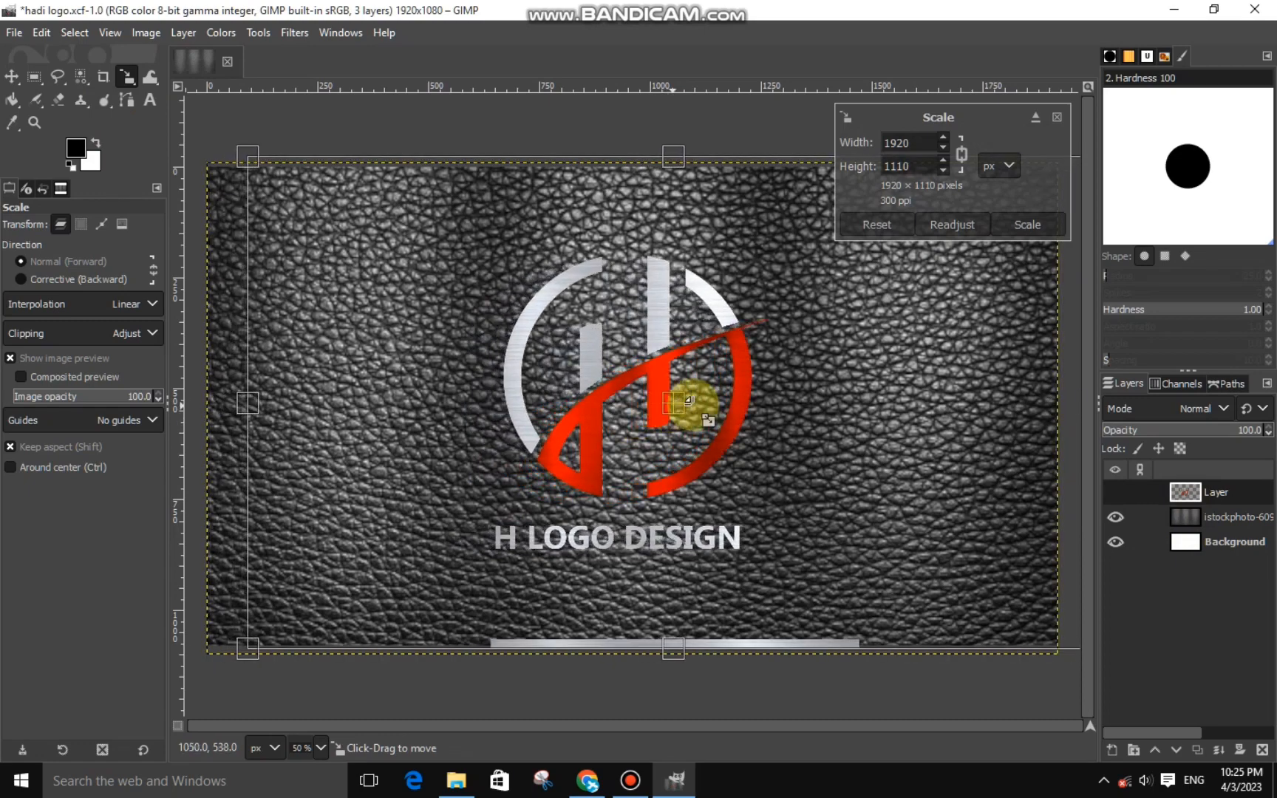
left_click(1029, 225)
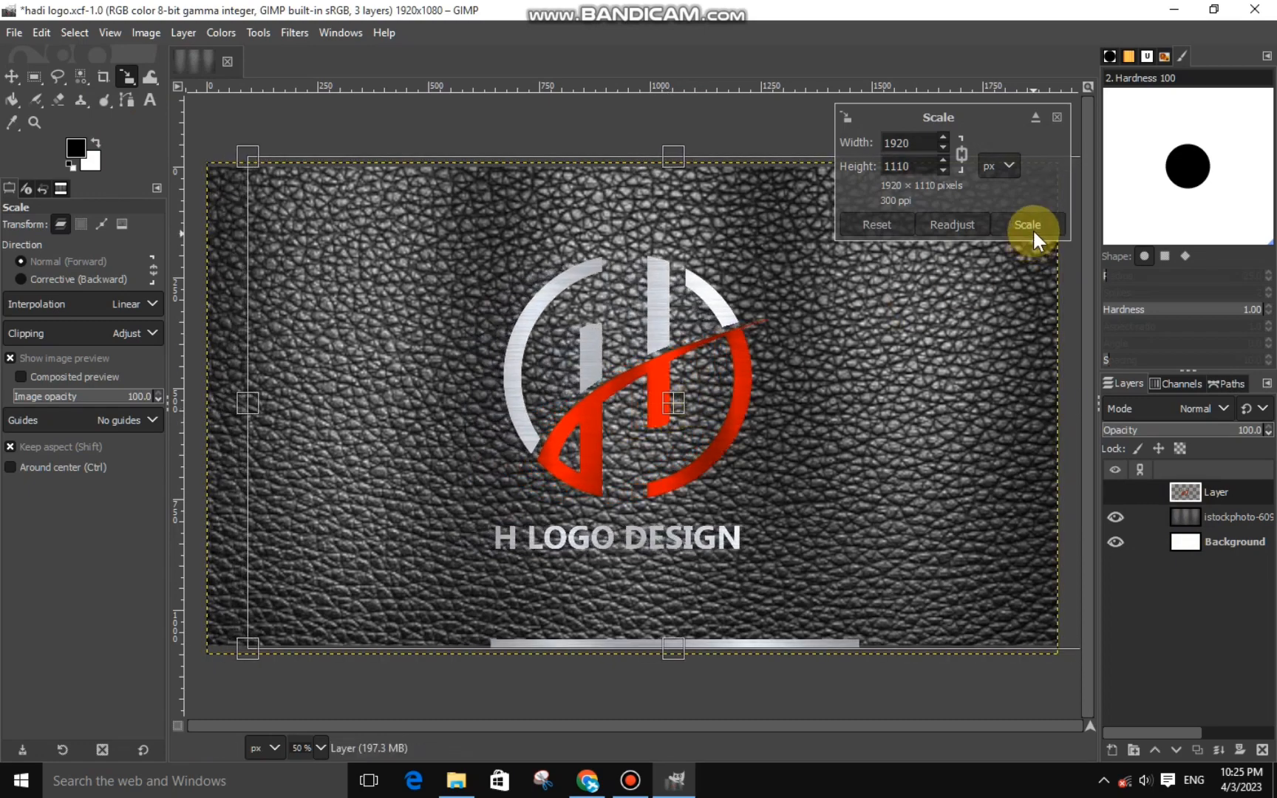
Erase the leftover metal strip along the canvas's lower edge with the Eraser at hardness 64 and force 71
left_click(33, 96)
left_click(57, 99)
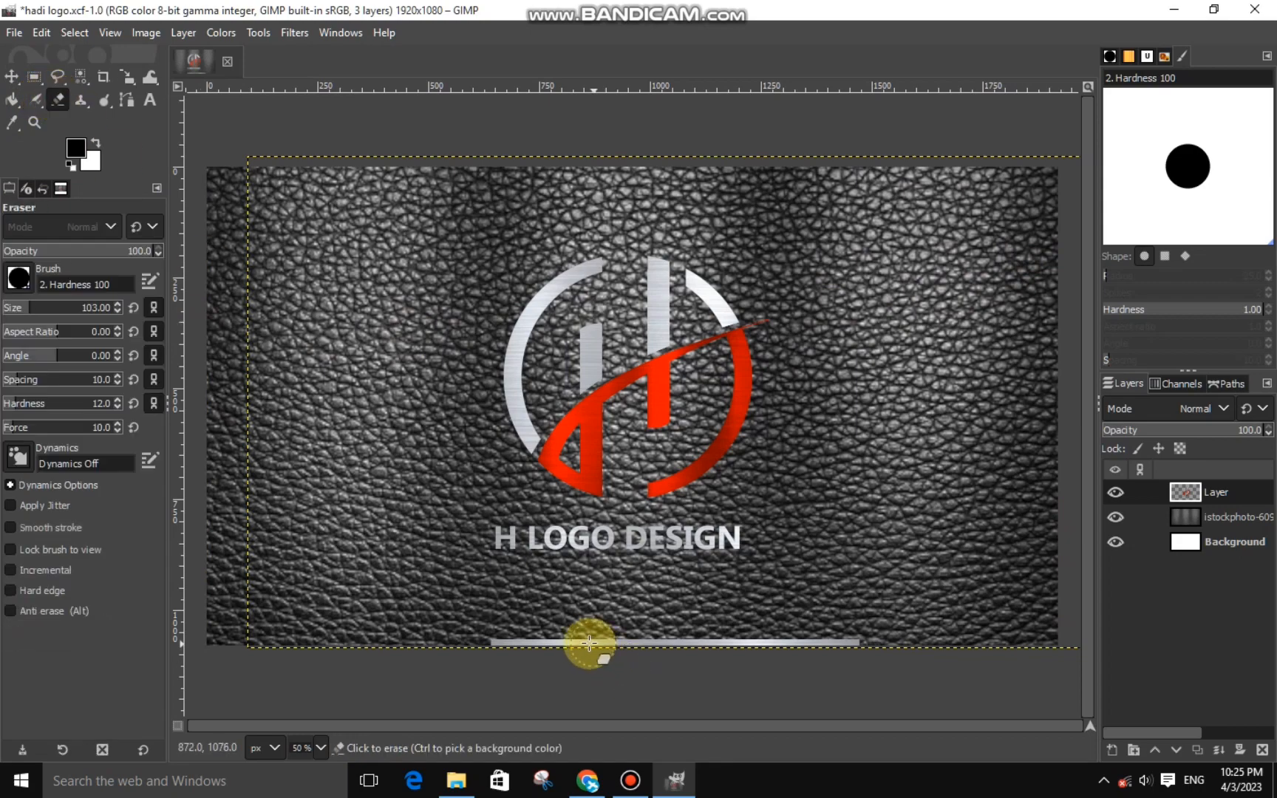
left_click(81, 427)
left_click_drag(518, 640, 850, 652)
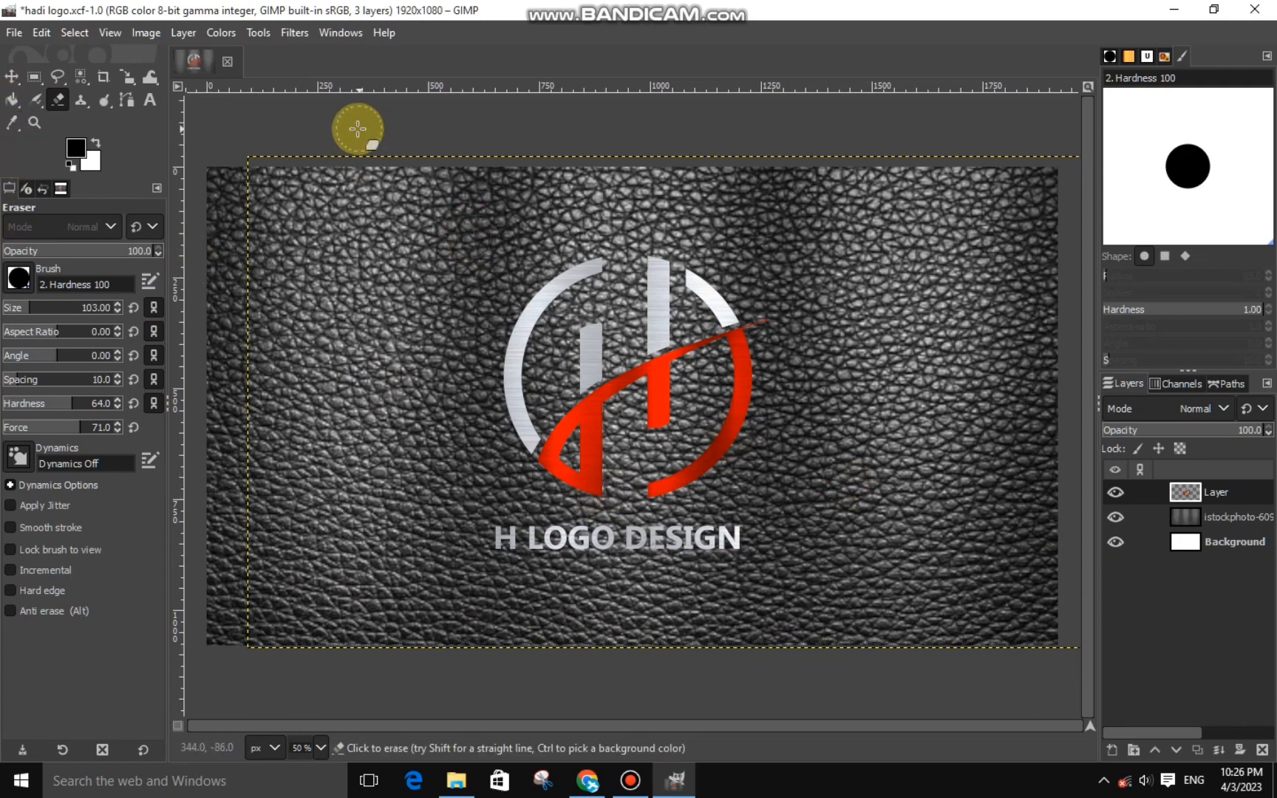
Apply a Drop Shadow to the logo layer with X offset 2.323, Y offset 24 and opacity 1.390
left_click(294, 33)
mouse_move(349, 207)
left_click(555, 346)
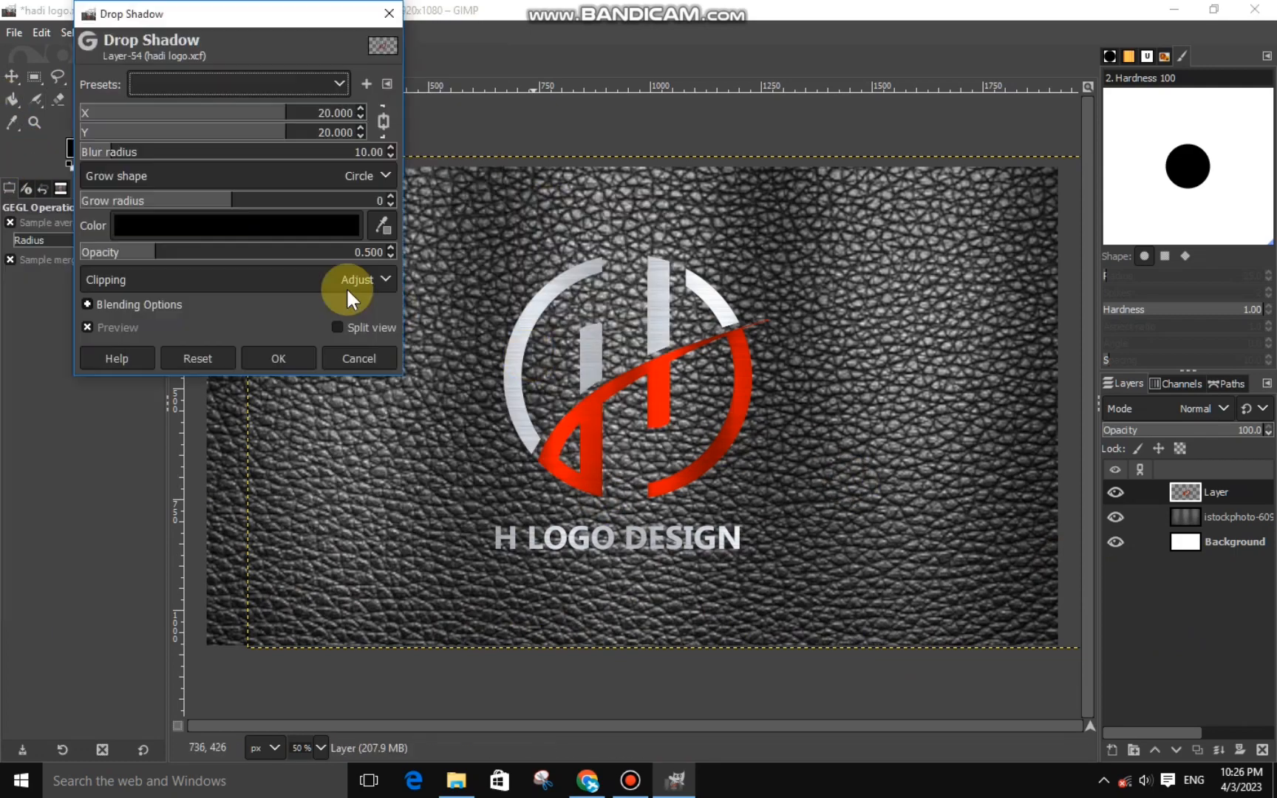
left_click_drag(346, 286, 292, 256)
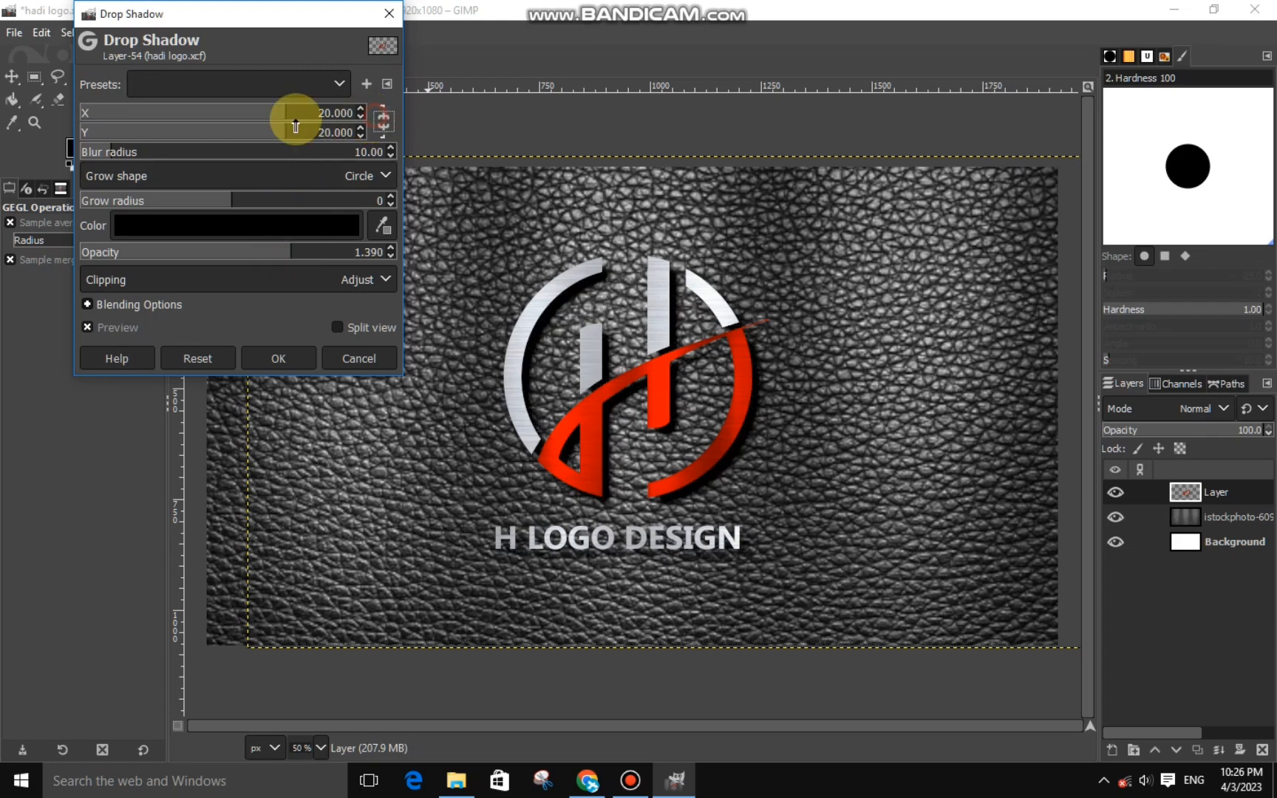
left_click_drag(296, 115, 225, 114)
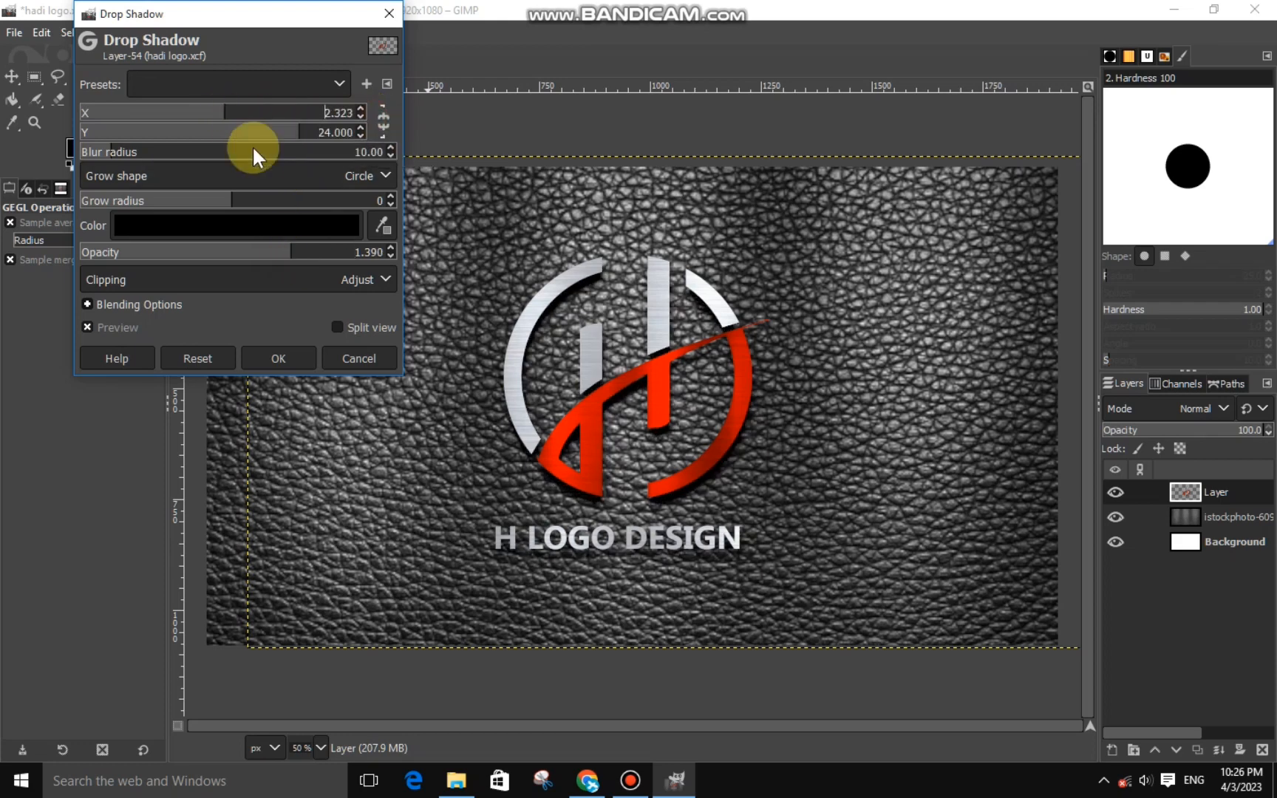
left_click(280, 358)
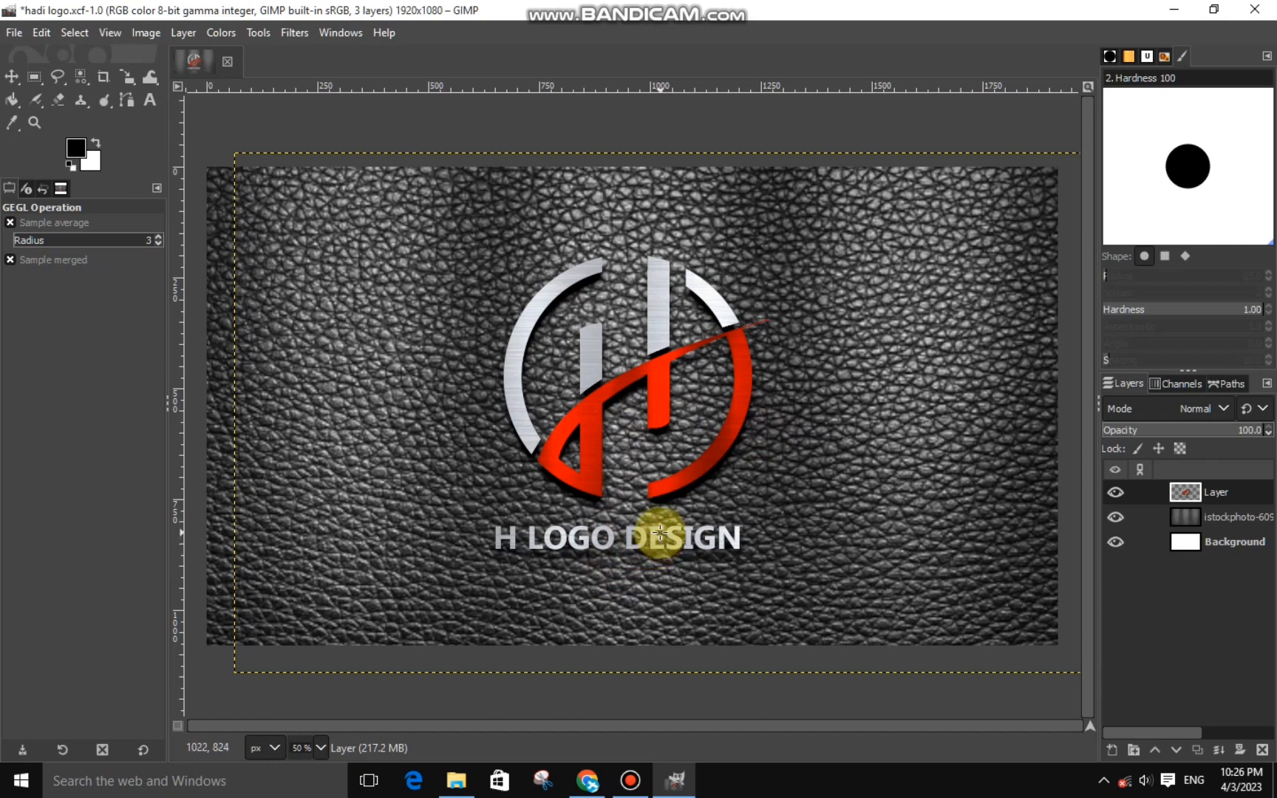
Darken the logo layer with an Exposure adjustment of -1.860
left_click(222, 34)
left_click(239, 170)
left_click(207, 133)
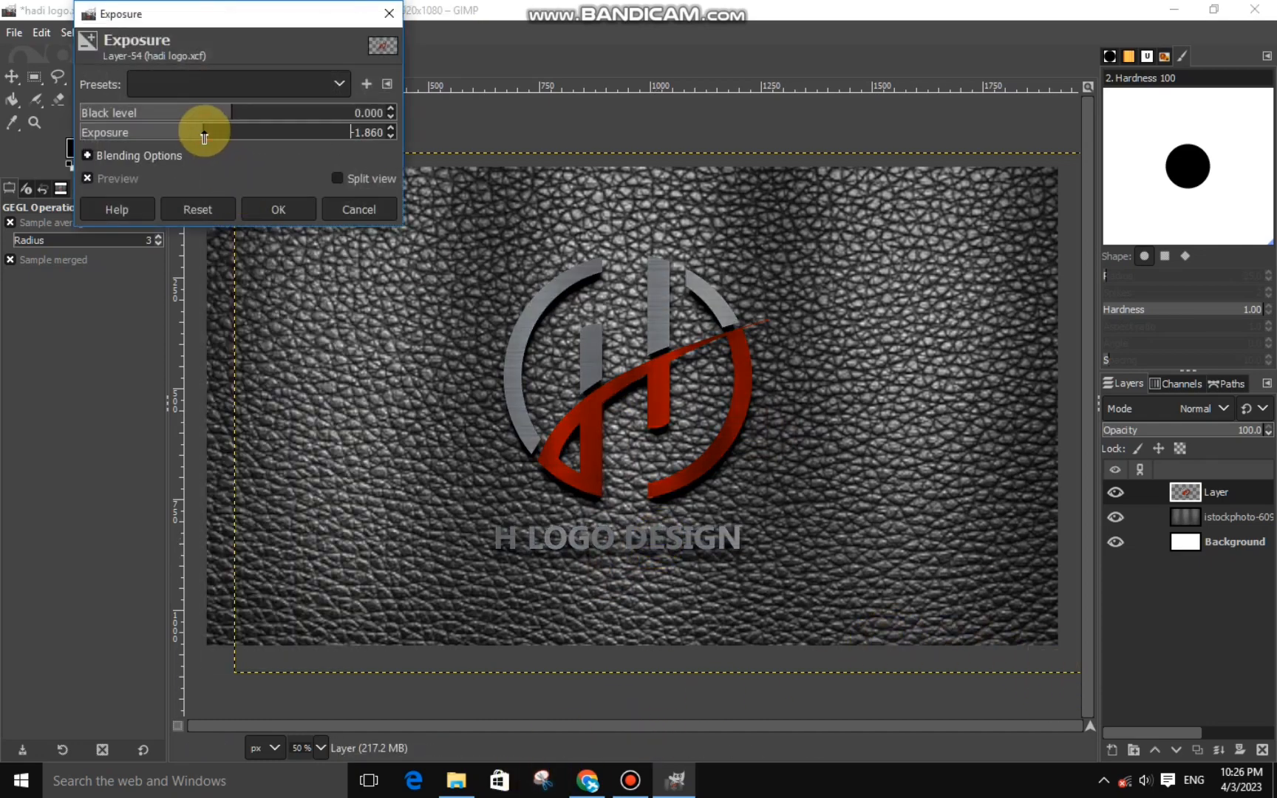
left_click(286, 214)
Add the image abstract-background-with-silver-silk-cloth-texture-free-vector as a new layer above the logo layer
left_click(471, 785)
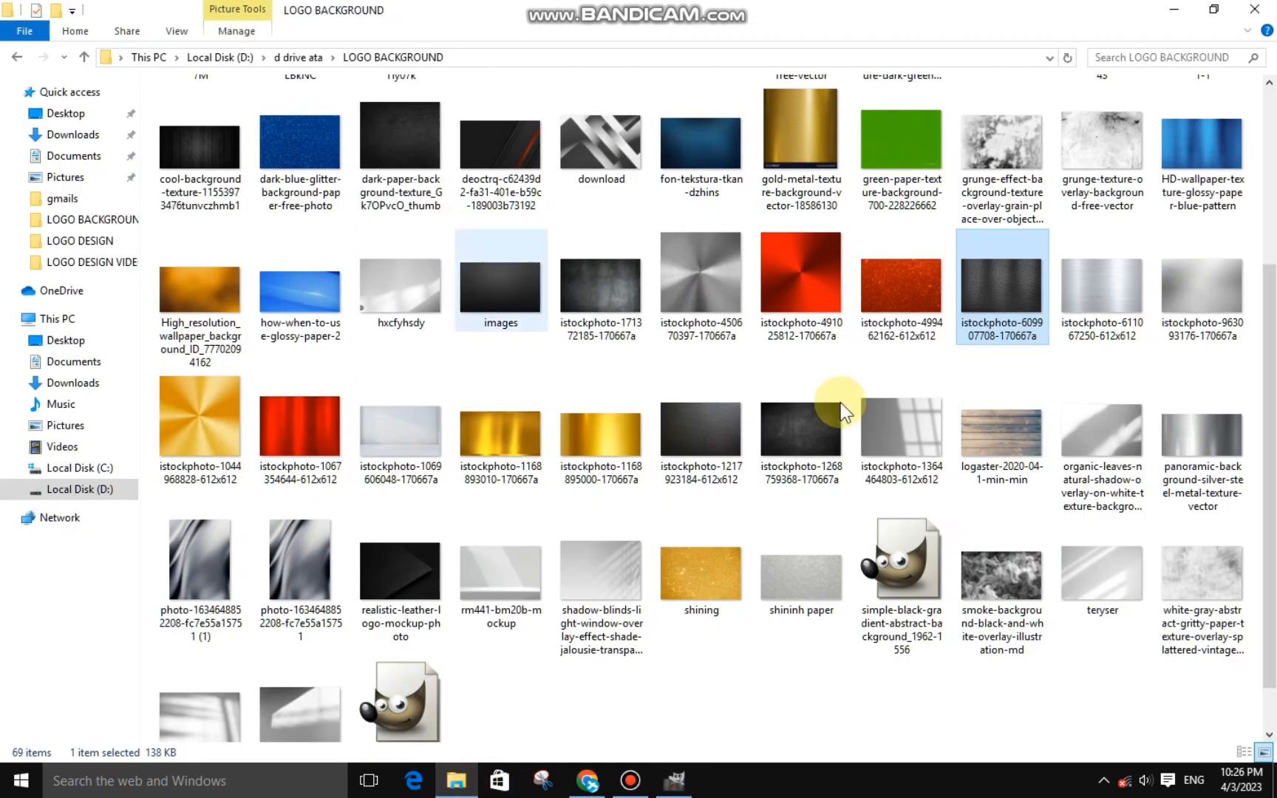
scroll(813, 332, "up", 5)
left_click_drag(809, 274, 561, 362)
Scale the silver silk texture up proportionally and position it so its folds cover the H logo and most of the text
left_click(592, 399)
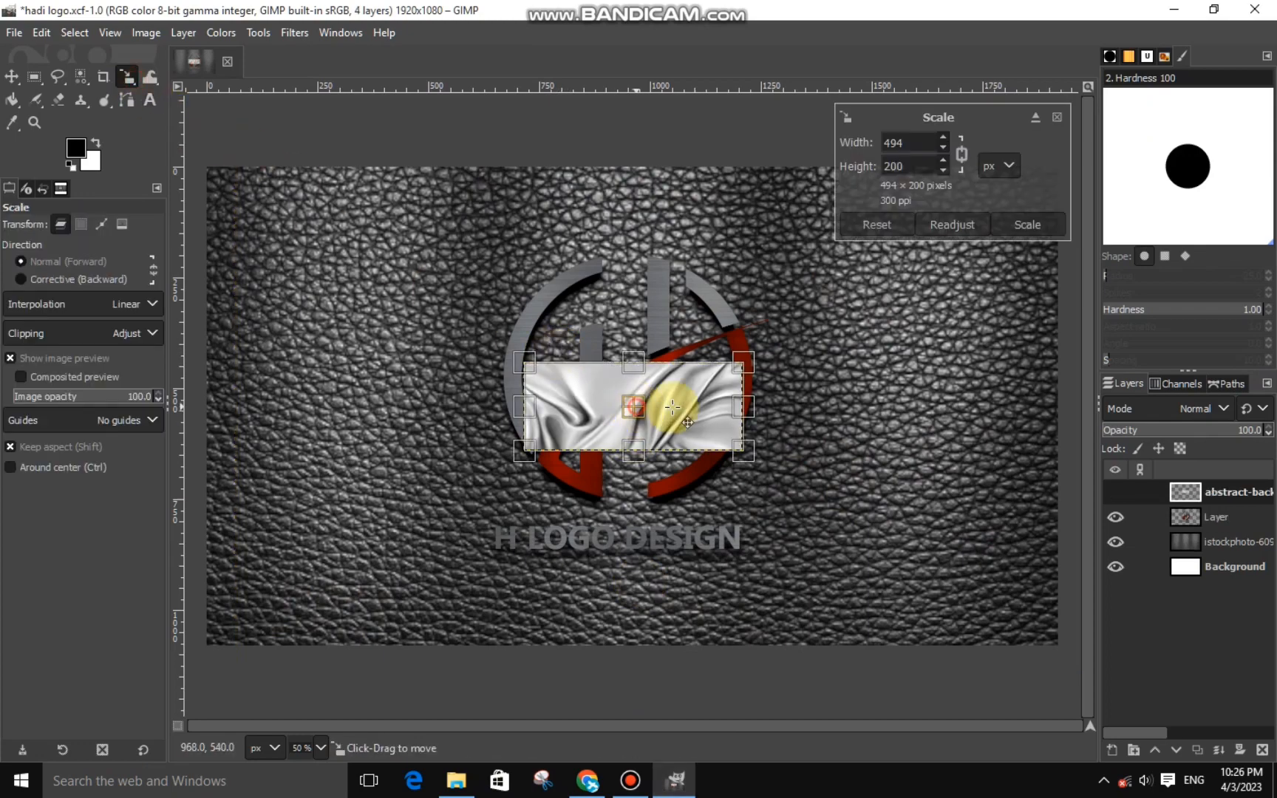
left_click_drag(669, 413, 784, 402)
left_click_drag(684, 383, 362, 255)
left_click_drag(784, 447, 865, 550)
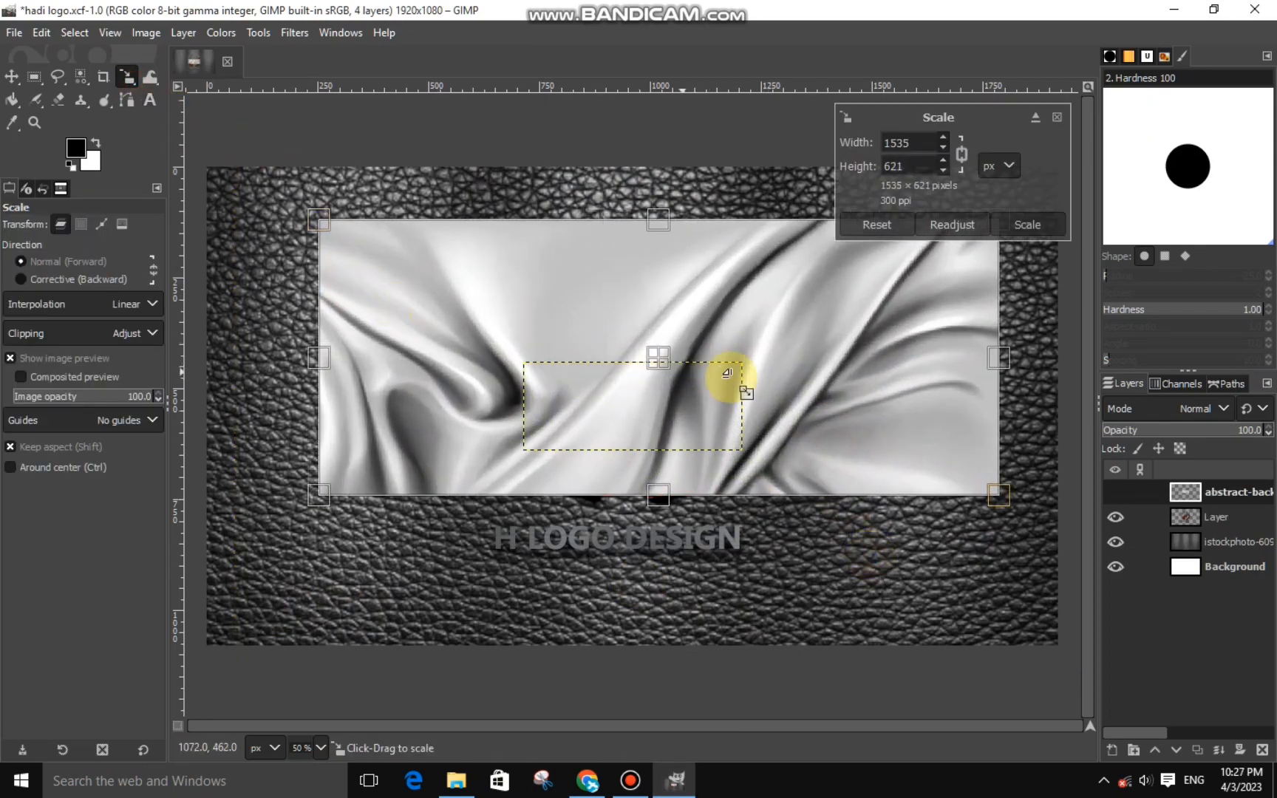
left_click_drag(669, 419, 742, 518)
left_click_drag(701, 383, 610, 385)
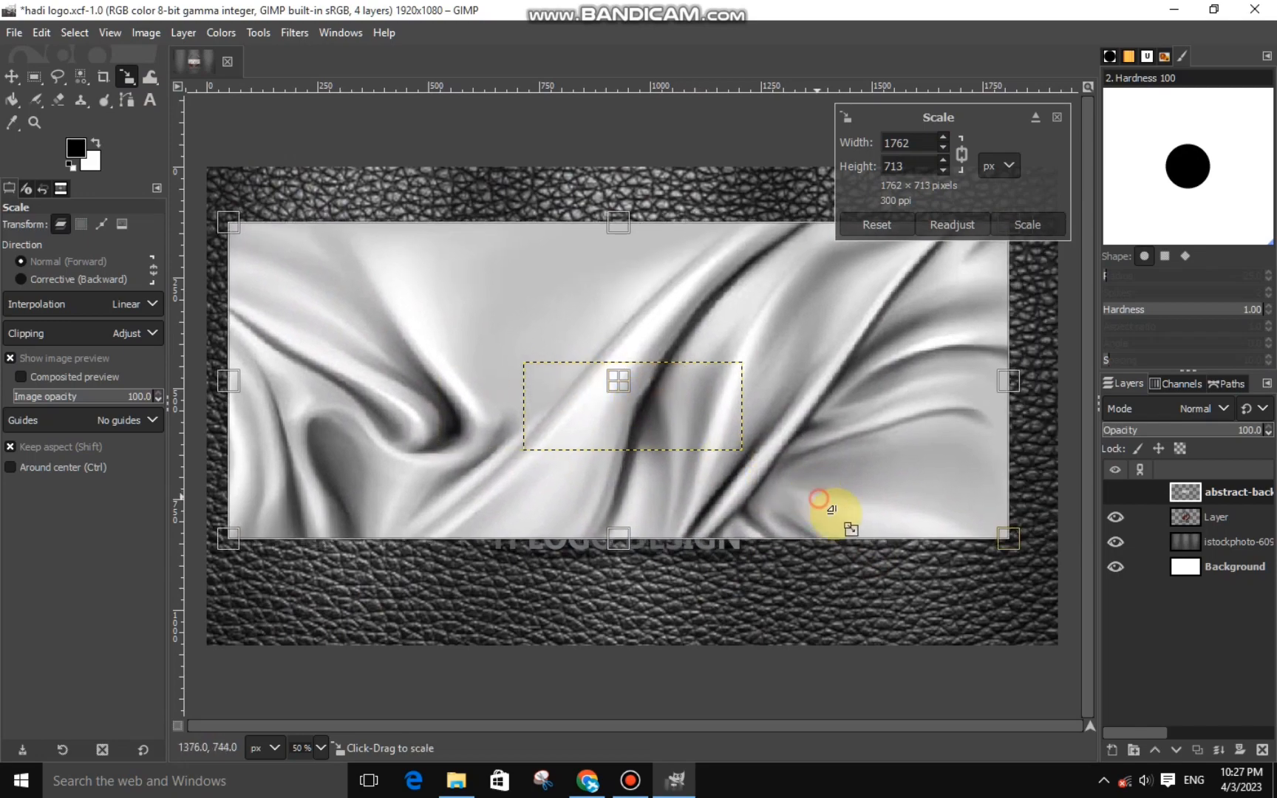
left_click_drag(822, 504, 856, 542)
left_click_drag(657, 387, 536, 380)
left_click(1020, 225)
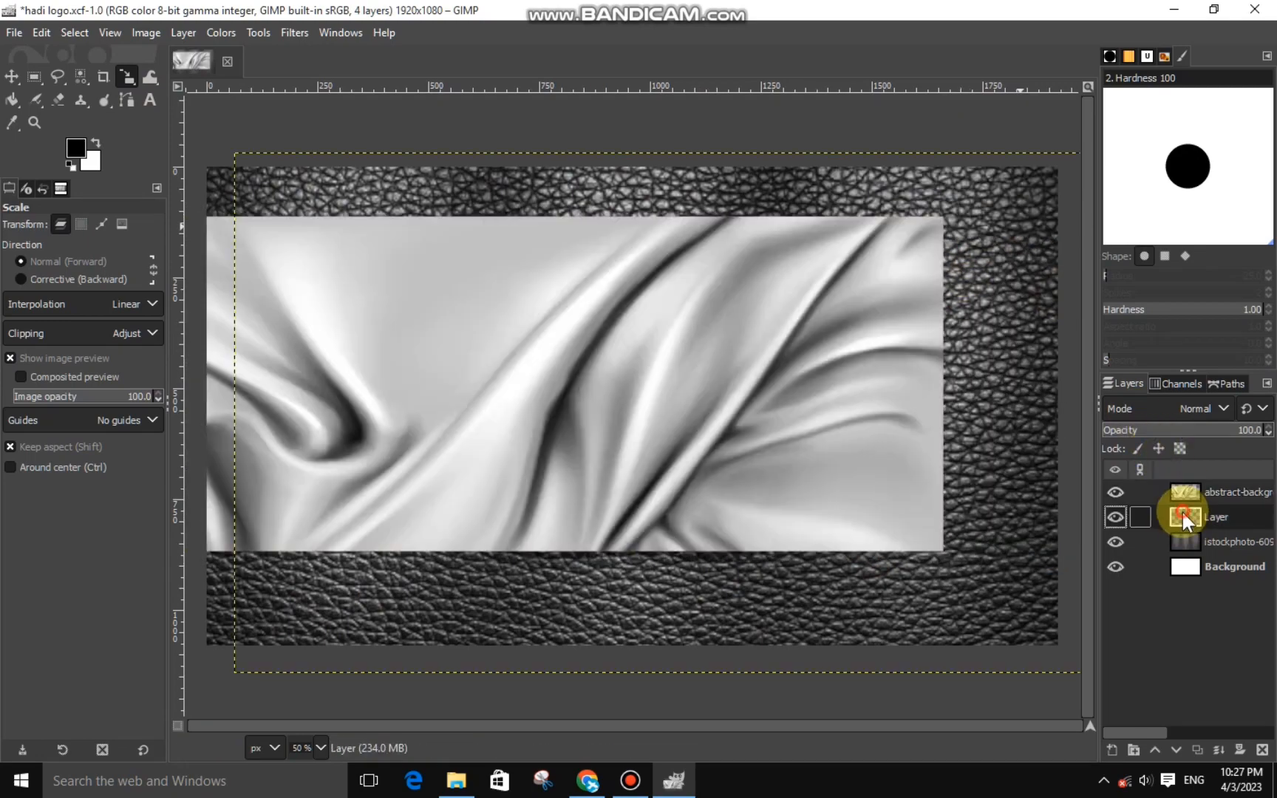
Make a selection from the logo layer's alpha, invert it, and cut away the silk texture outside the logo shapes
left_click(74, 32)
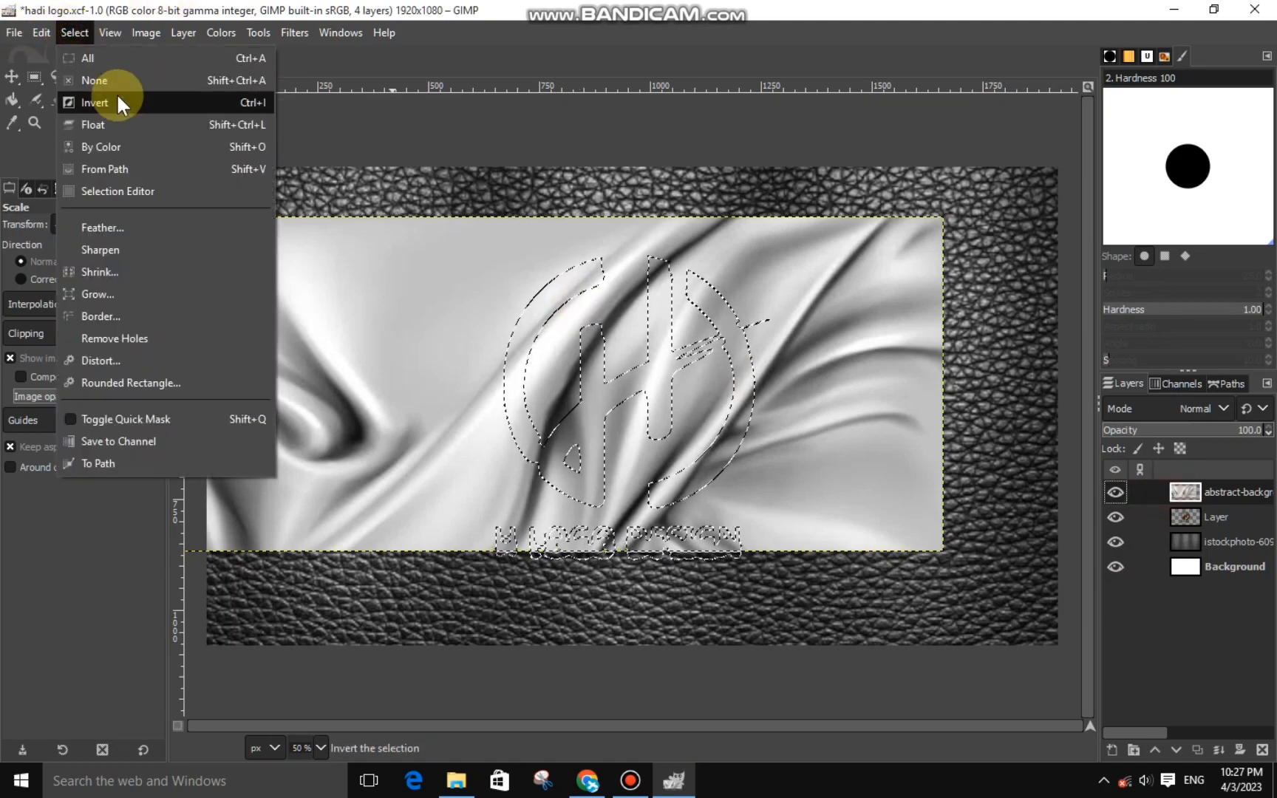
left_click(118, 95)
right_click(392, 287)
mouse_move(436, 335)
left_click(595, 287)
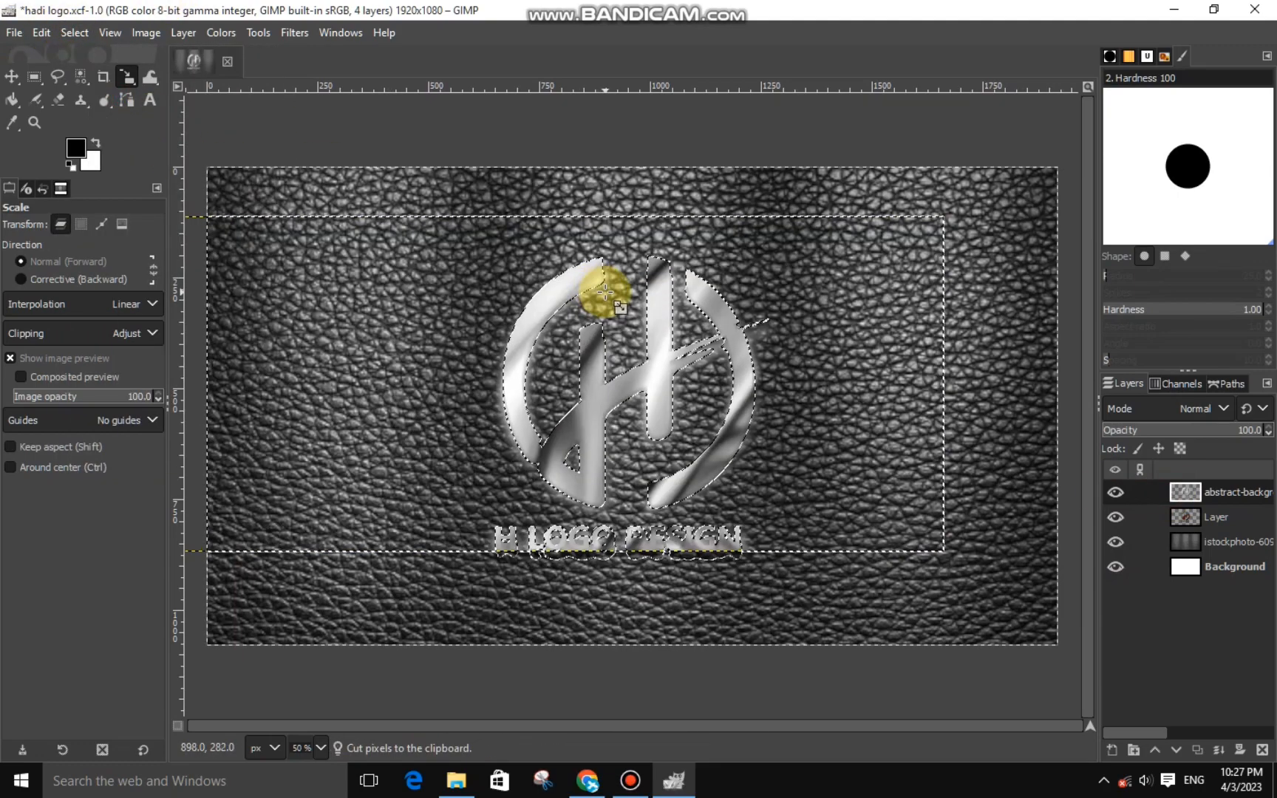
Set the silk texture layer's blend mode to Overlay and clear the selection
left_click(1157, 412)
left_click(1152, 381)
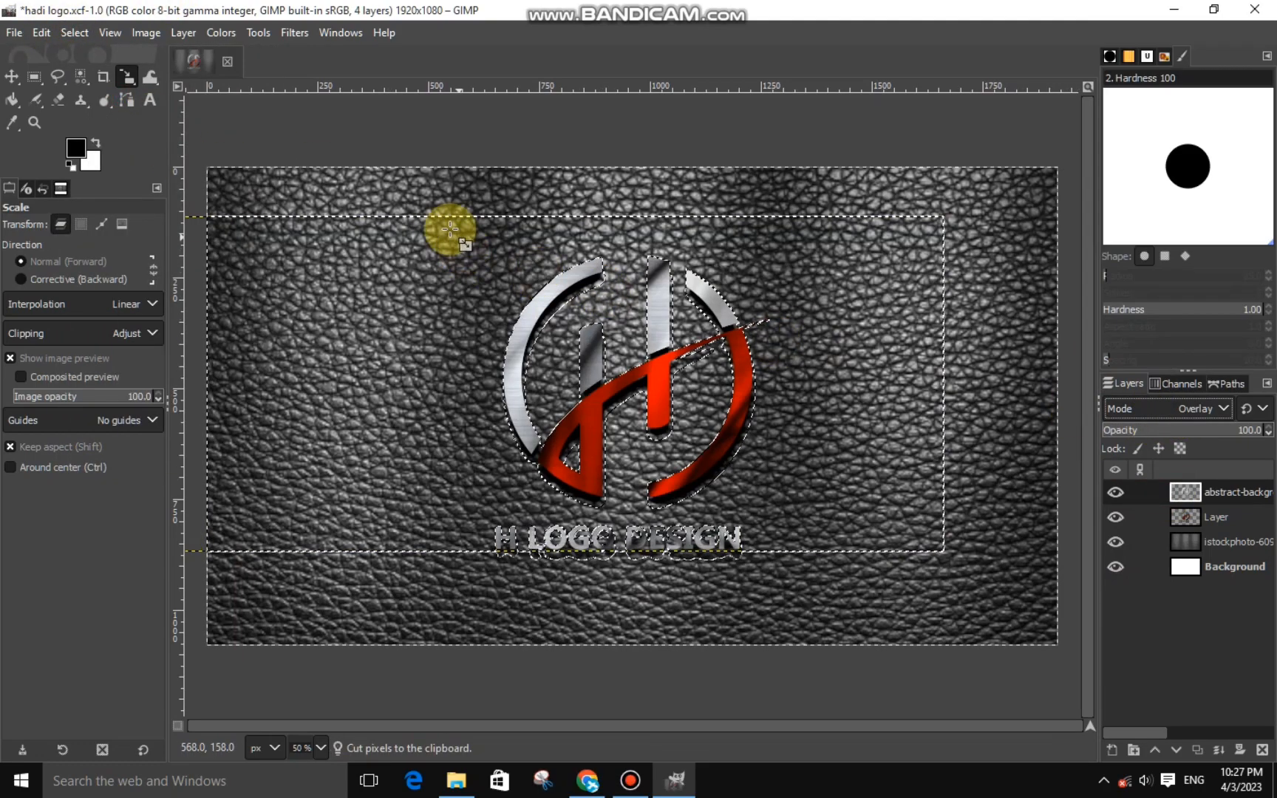
key("ctrl+shift+a")
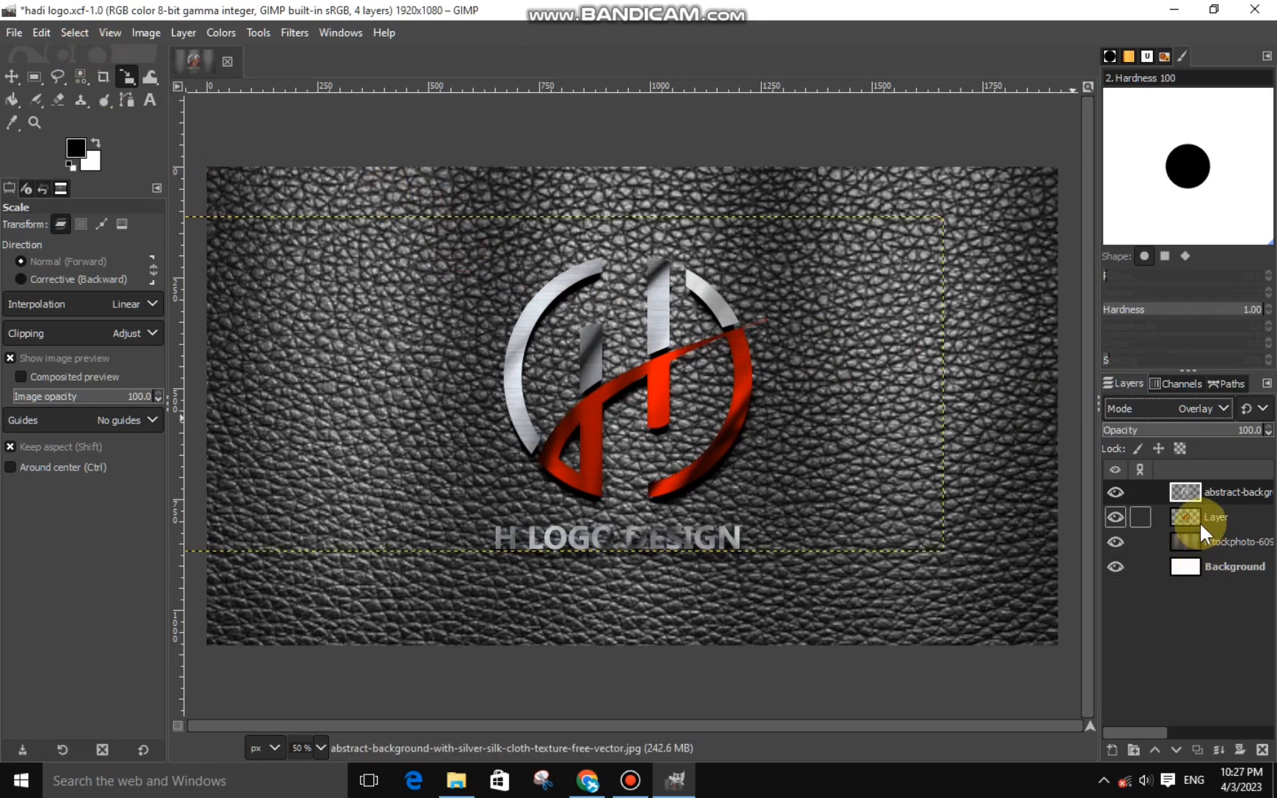
Lower the silk texture layer's opacity to 62.1 and merge it down into the logo layer
left_click(1205, 436)
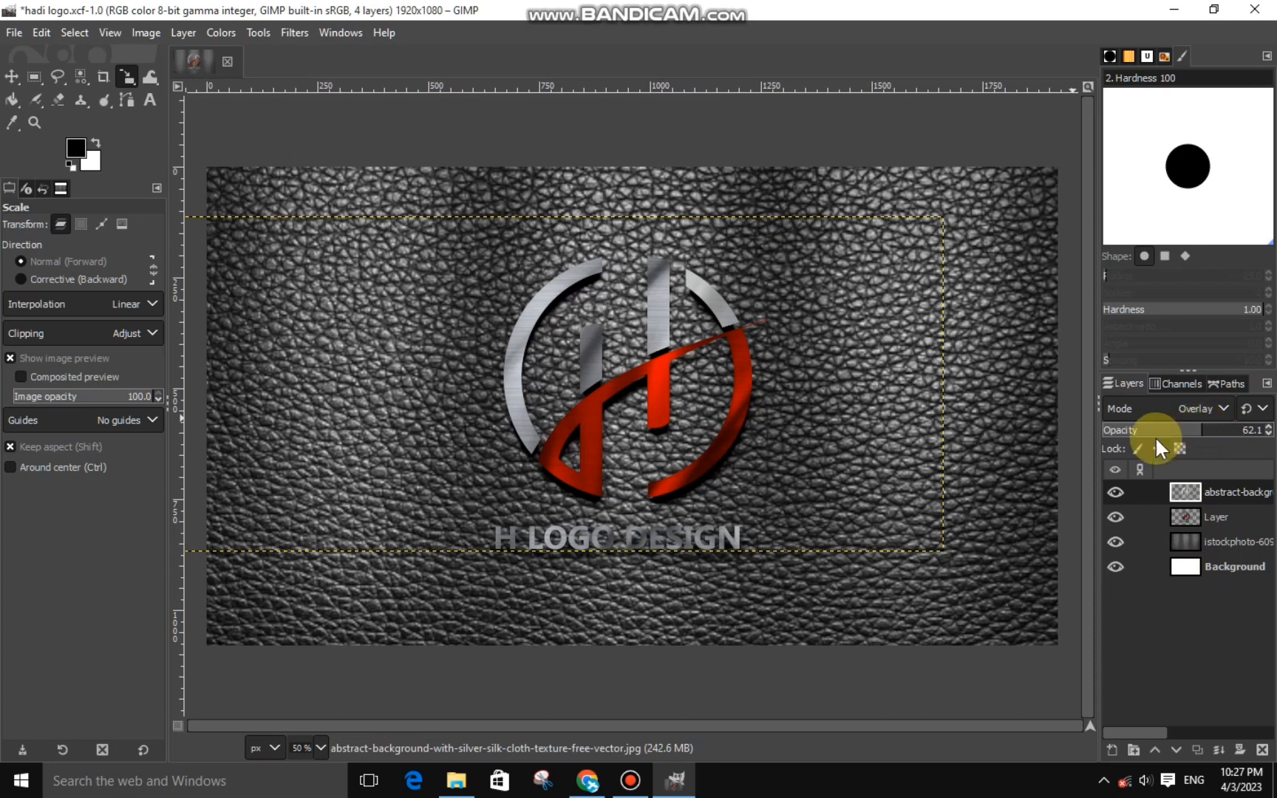
right_click(1192, 477)
left_click(1107, 247)
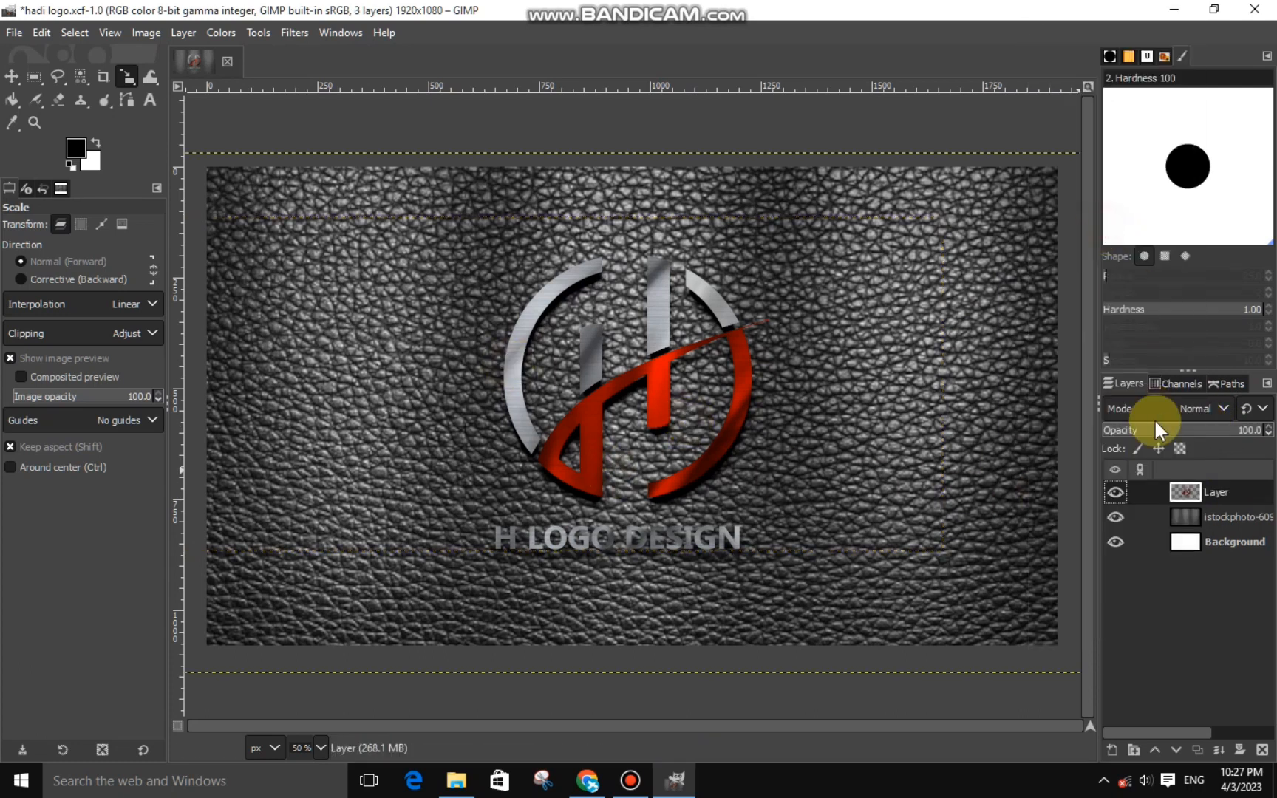